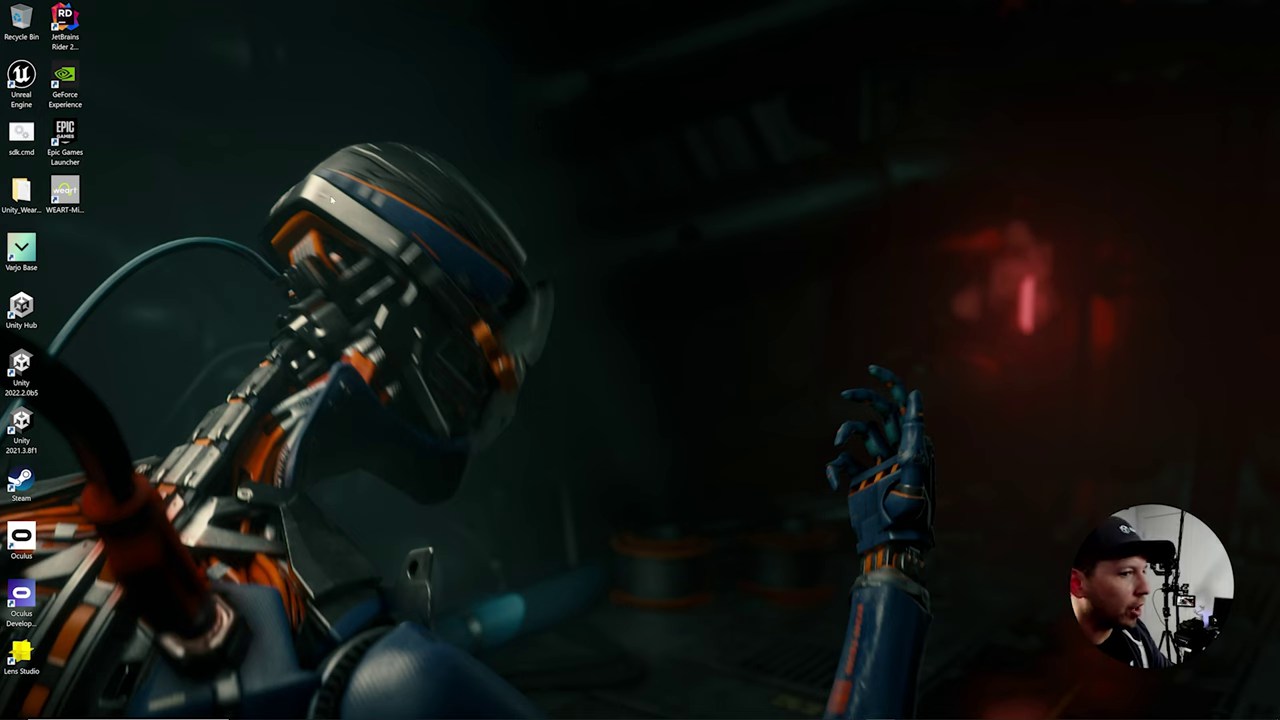
# Launch WEART Middleware, start the session with the right-hand device and show the UI test panel.
pyautogui.doubleClick(66, 196)
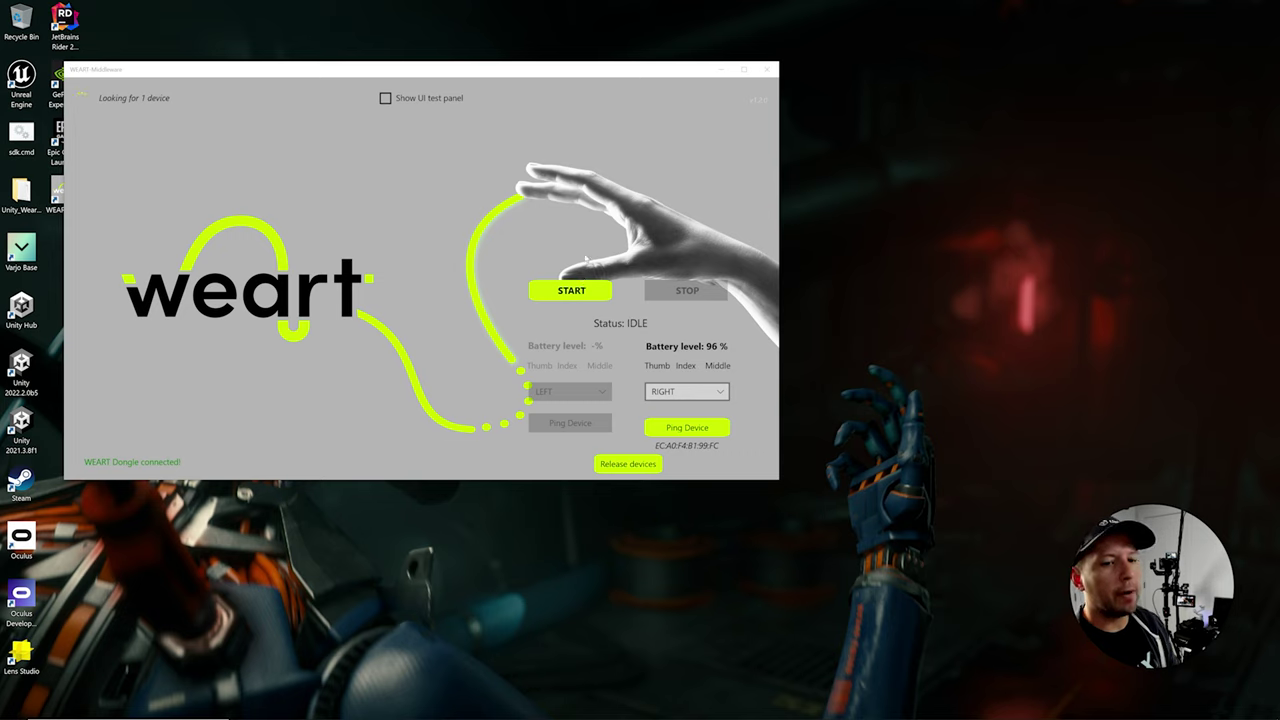
pyautogui.click(572, 290)
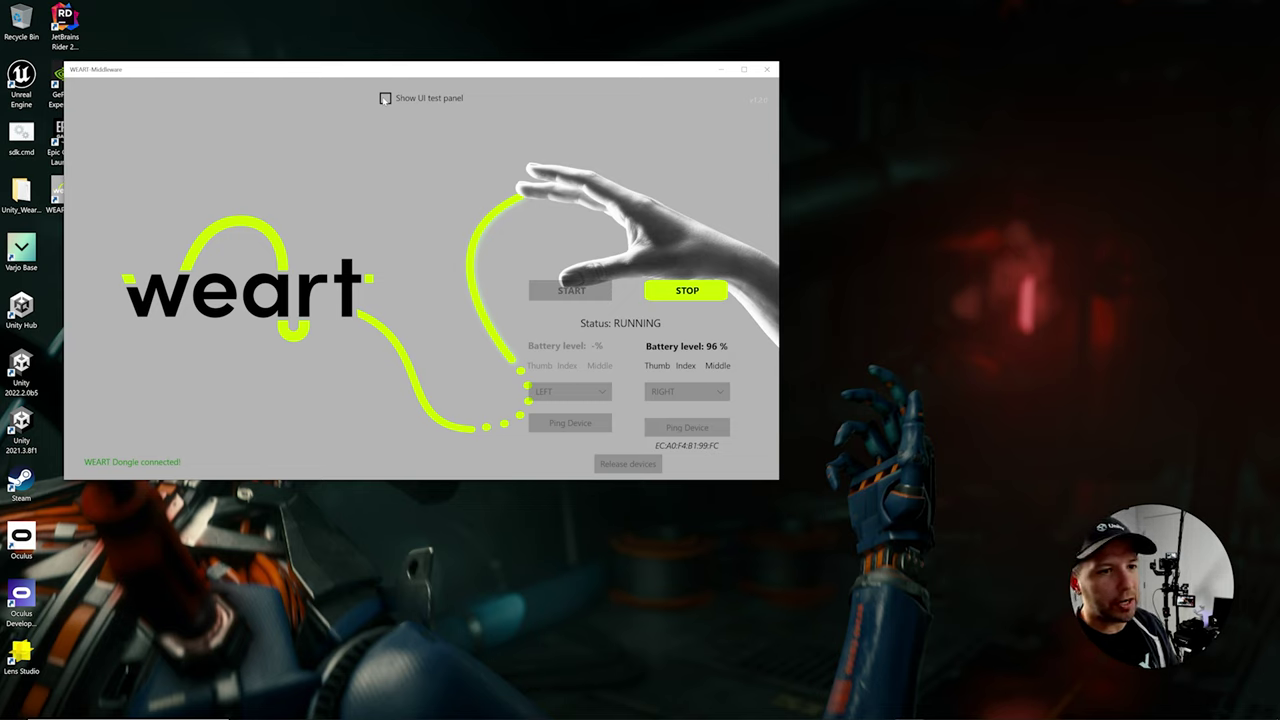
pyautogui.click(385, 98)
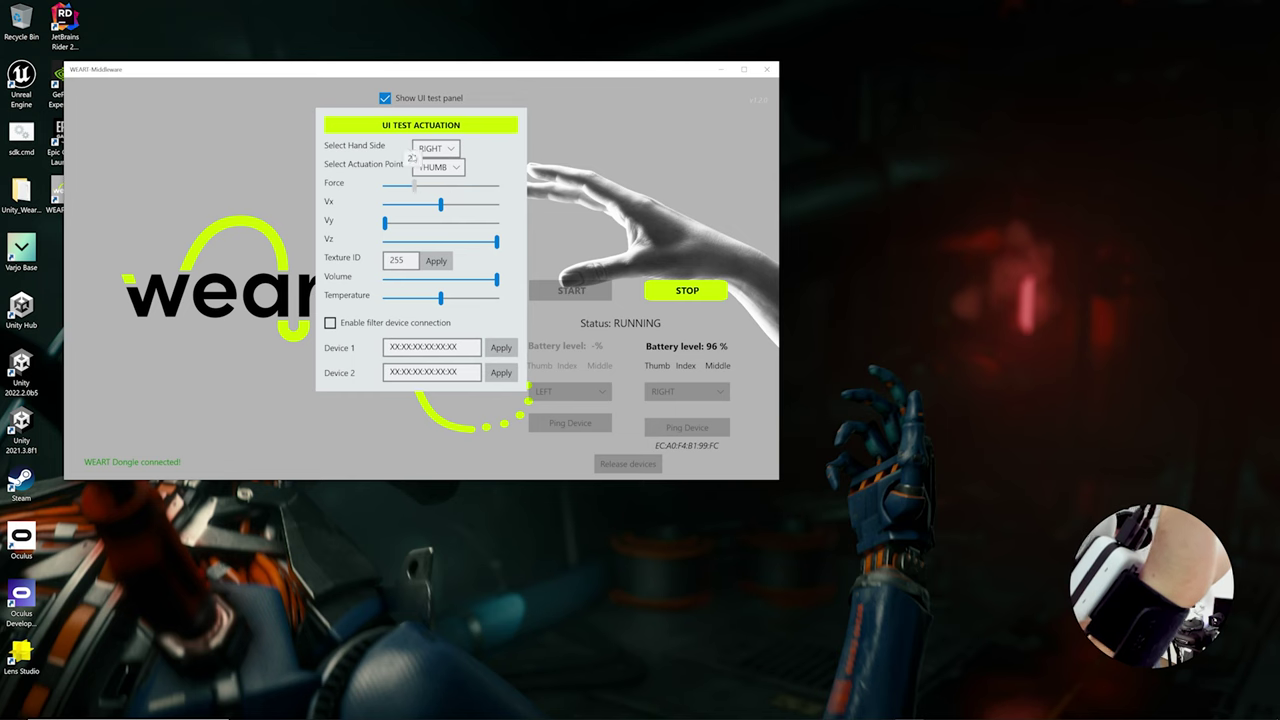
# Adjust the actuation force on the right thumb, and choose Middle as the actuation point.
pyautogui.moveTo(414, 185)
pyautogui.mouseDown()
pyautogui.moveTo(458, 185)
pyautogui.moveTo(410, 185)
pyautogui.mouseUp()
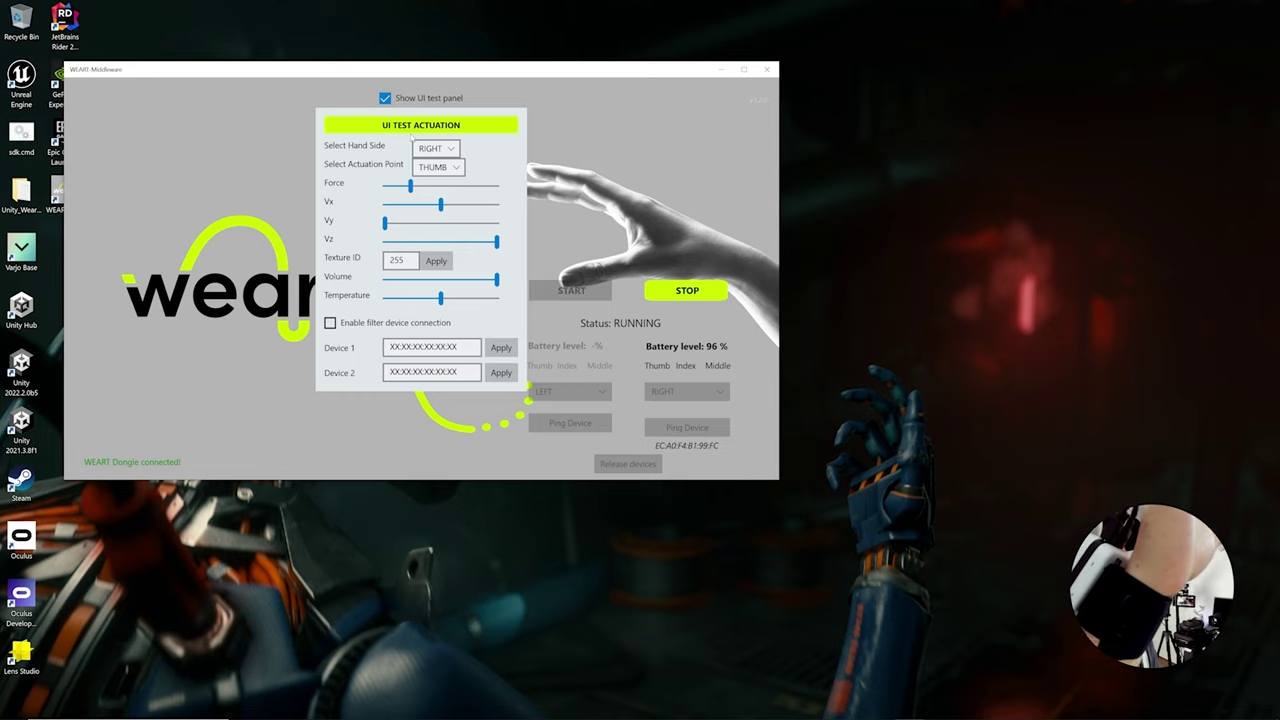
pyautogui.click(438, 167)
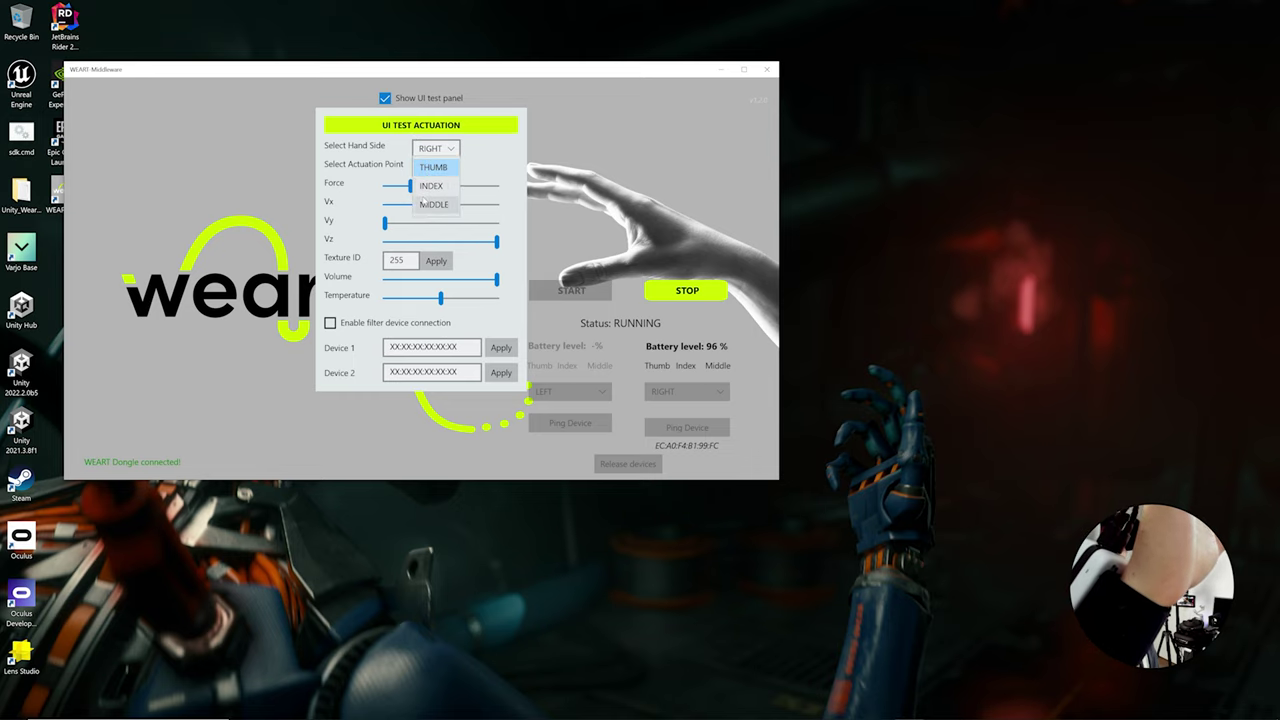
pyautogui.click(421, 203)
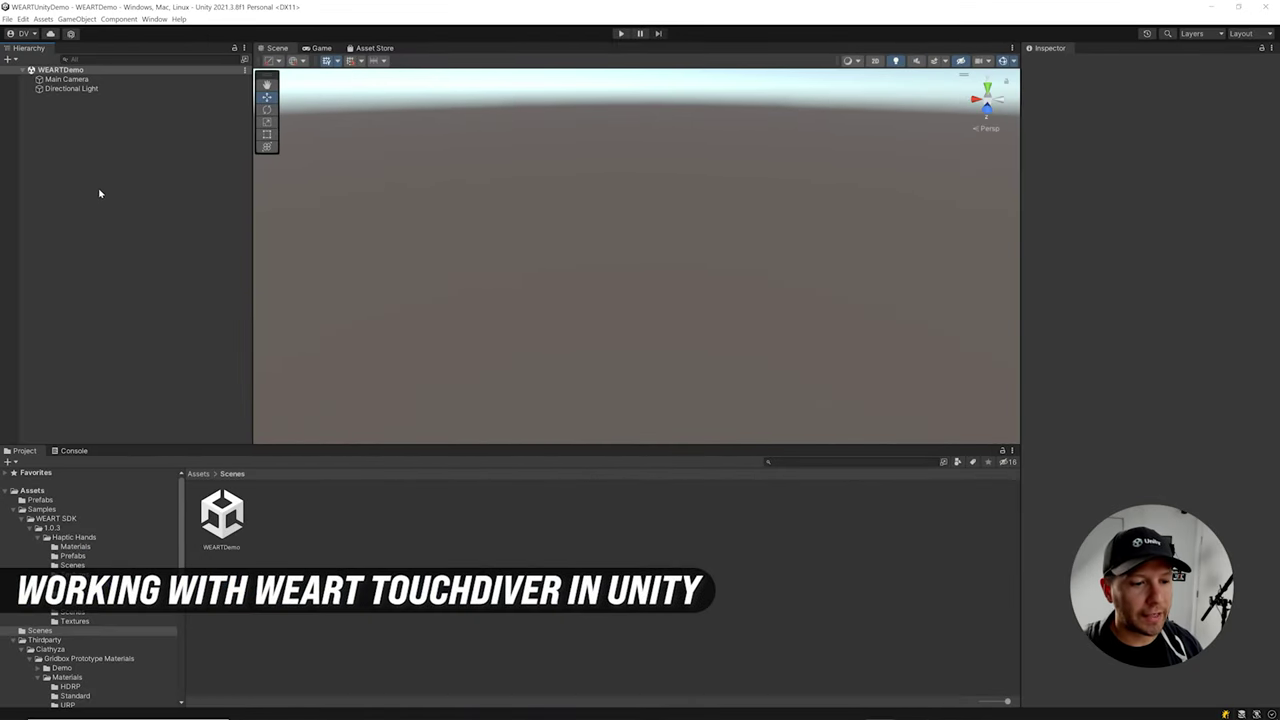
# Switch to the WEARTUnityDemo project in Unity and install XR Plugin Management through the player's project settings.
pyautogui.click(9, 19)
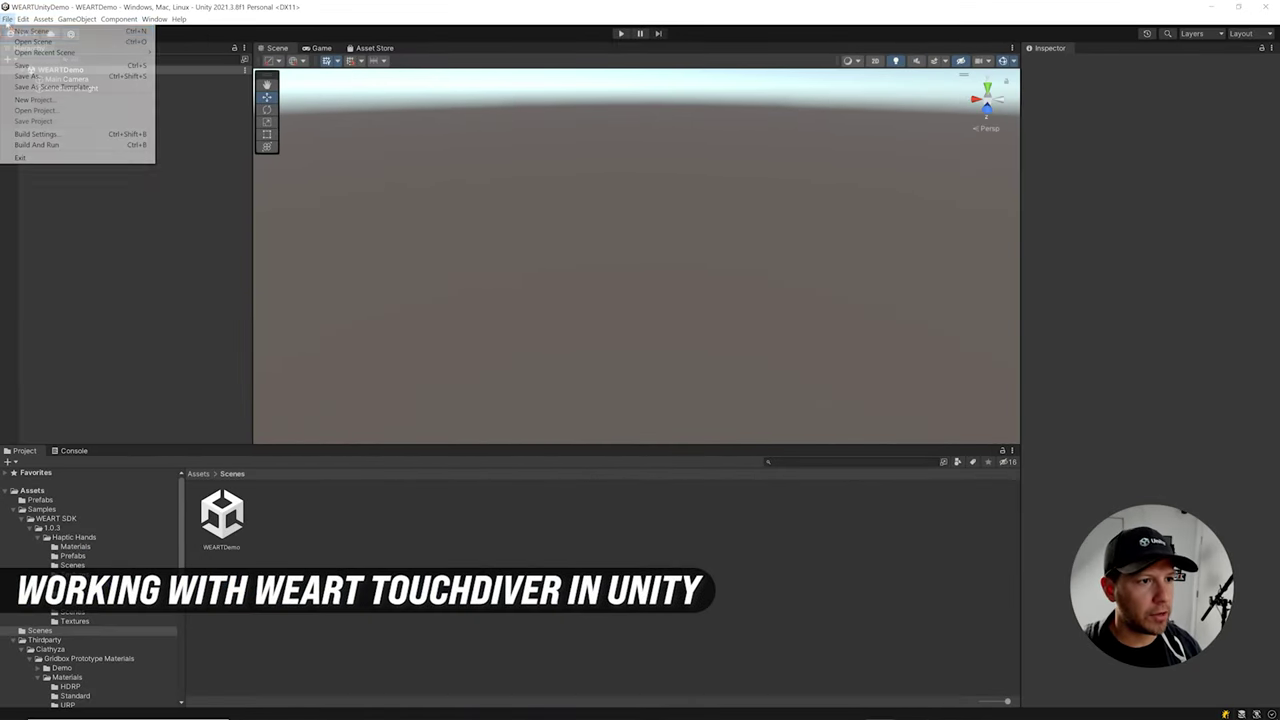
pyautogui.click(45, 131)
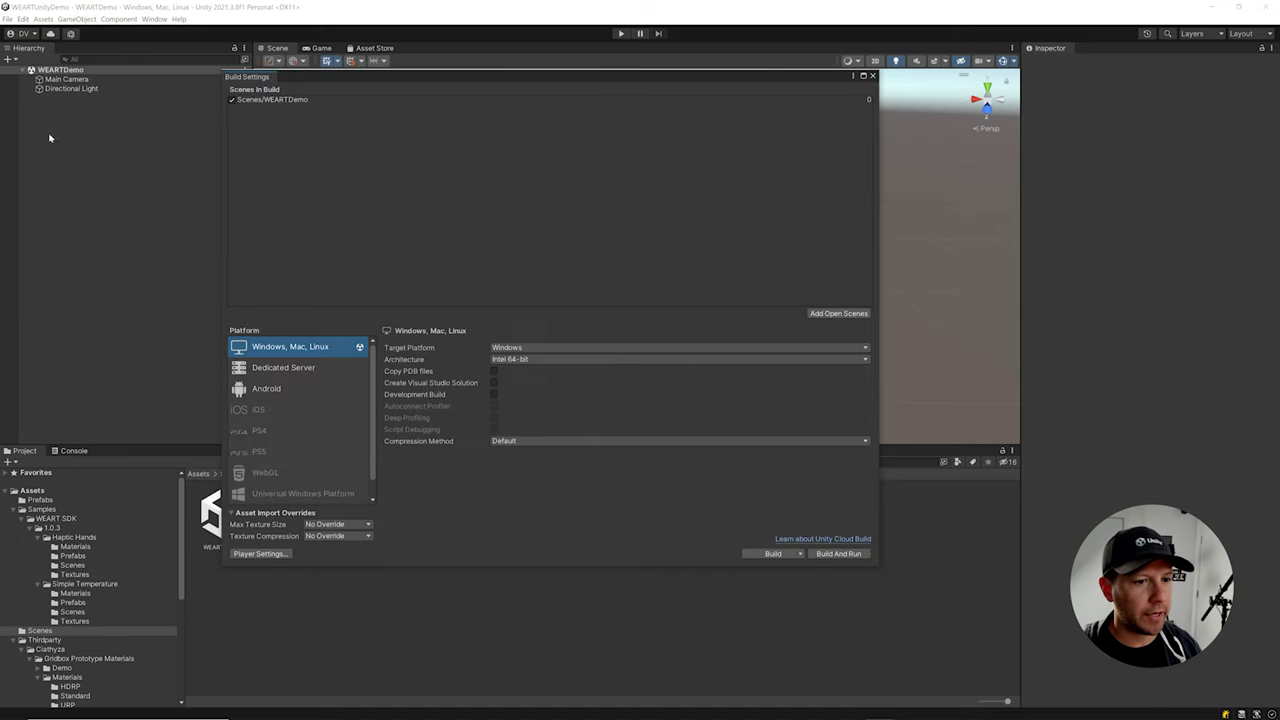
pyautogui.click(252, 552)
pyautogui.click(247, 308)
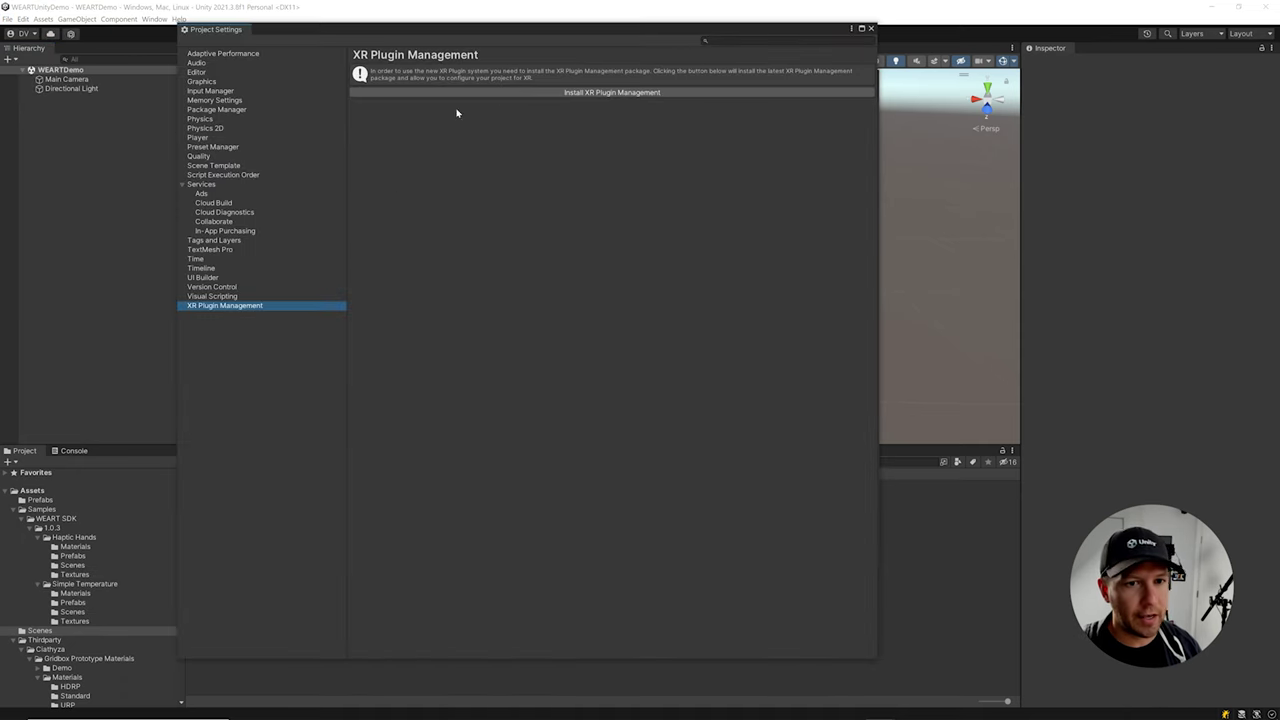
pyautogui.click(480, 93)
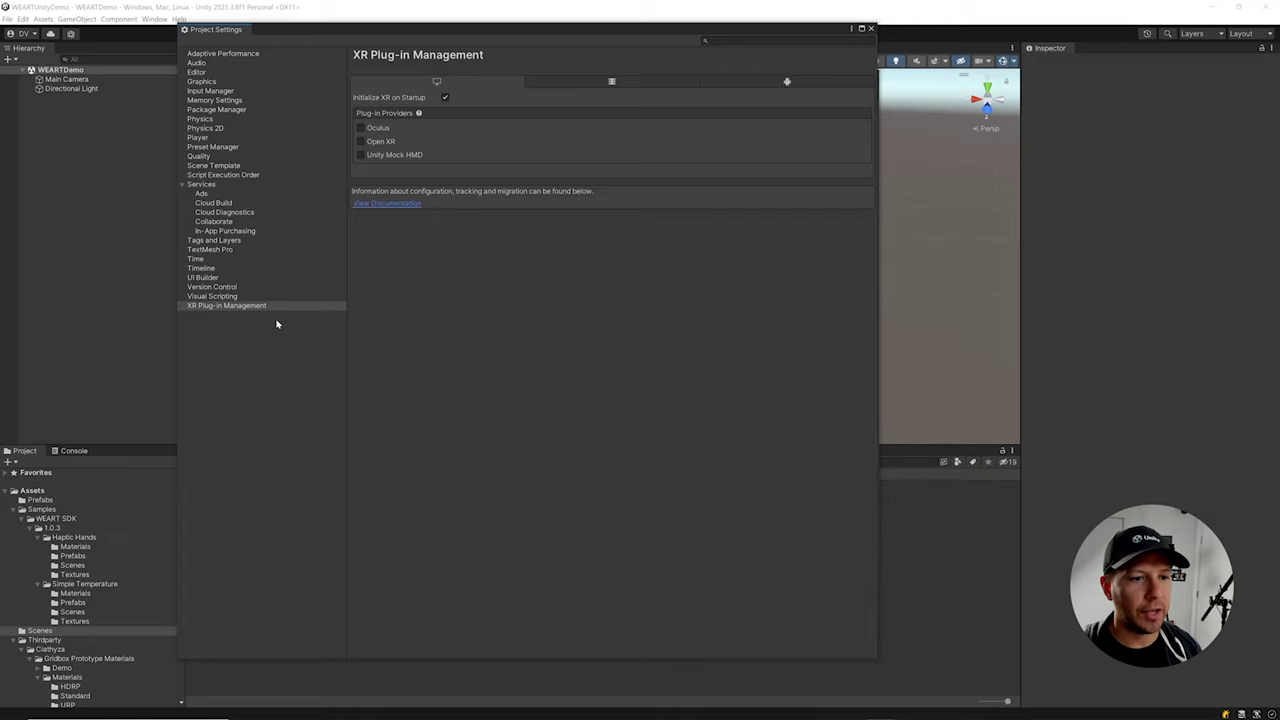
# Enable Oculus as the desktop XR plug-in provider and close the project and build settings.
pyautogui.click(361, 129)
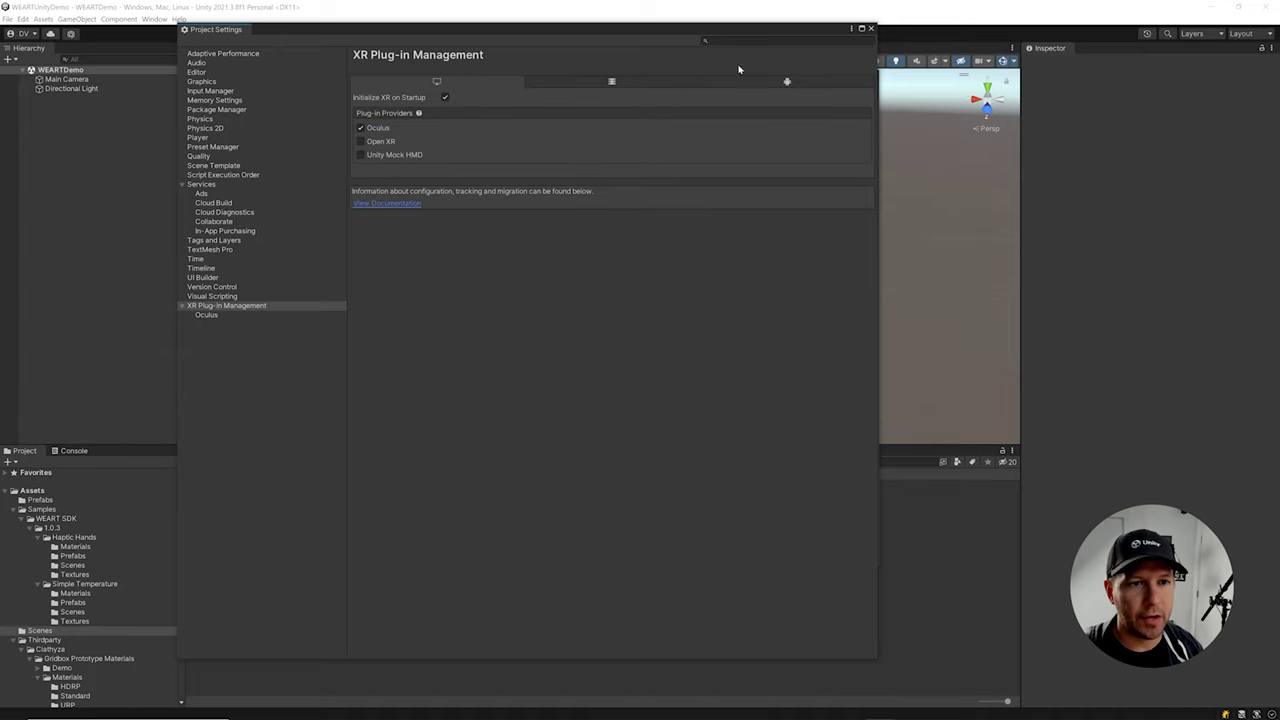
pyautogui.click(871, 29)
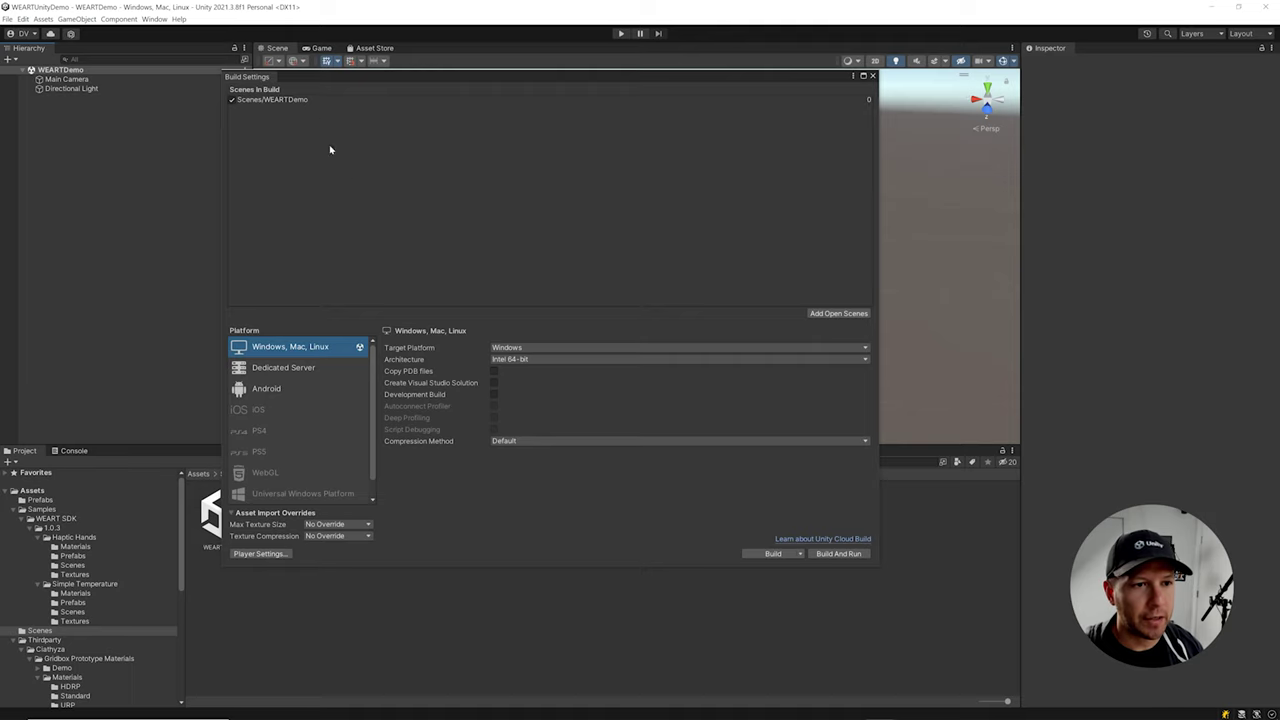
pyautogui.click(873, 77)
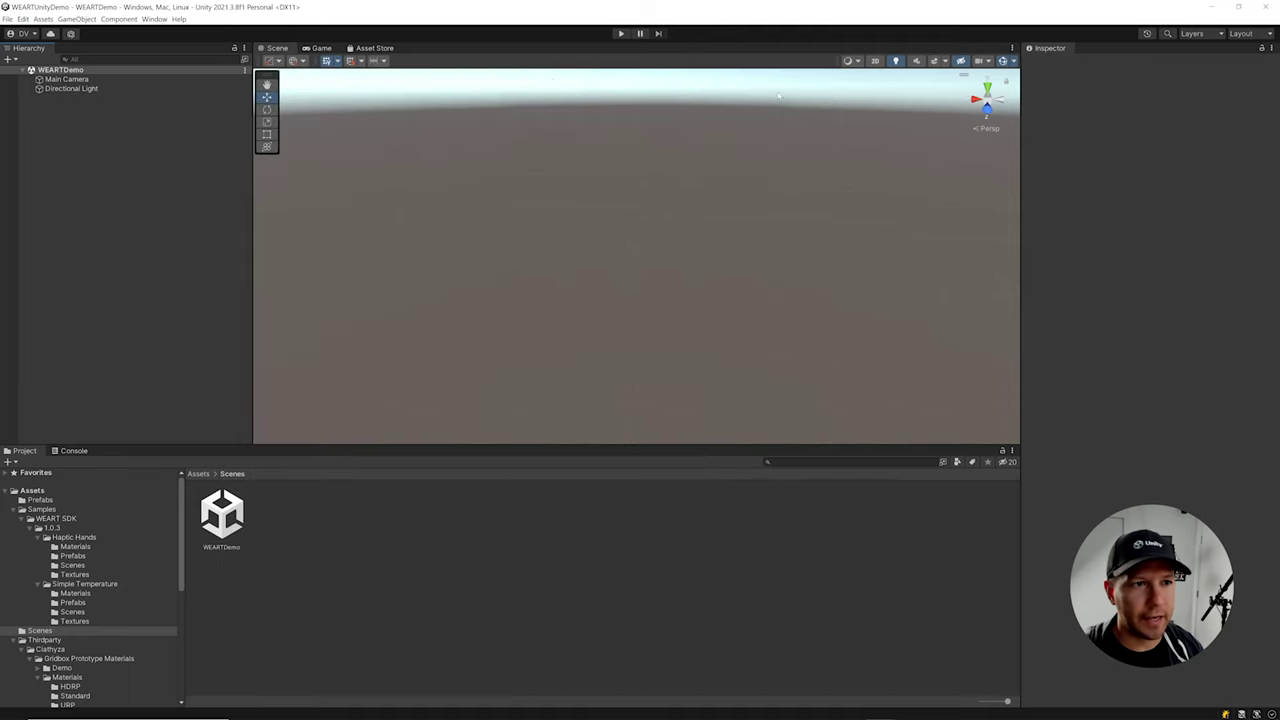
# Add the WEART SDK package from disk using package.json in the WEART-SDK folder.
pyautogui.click(154, 19)
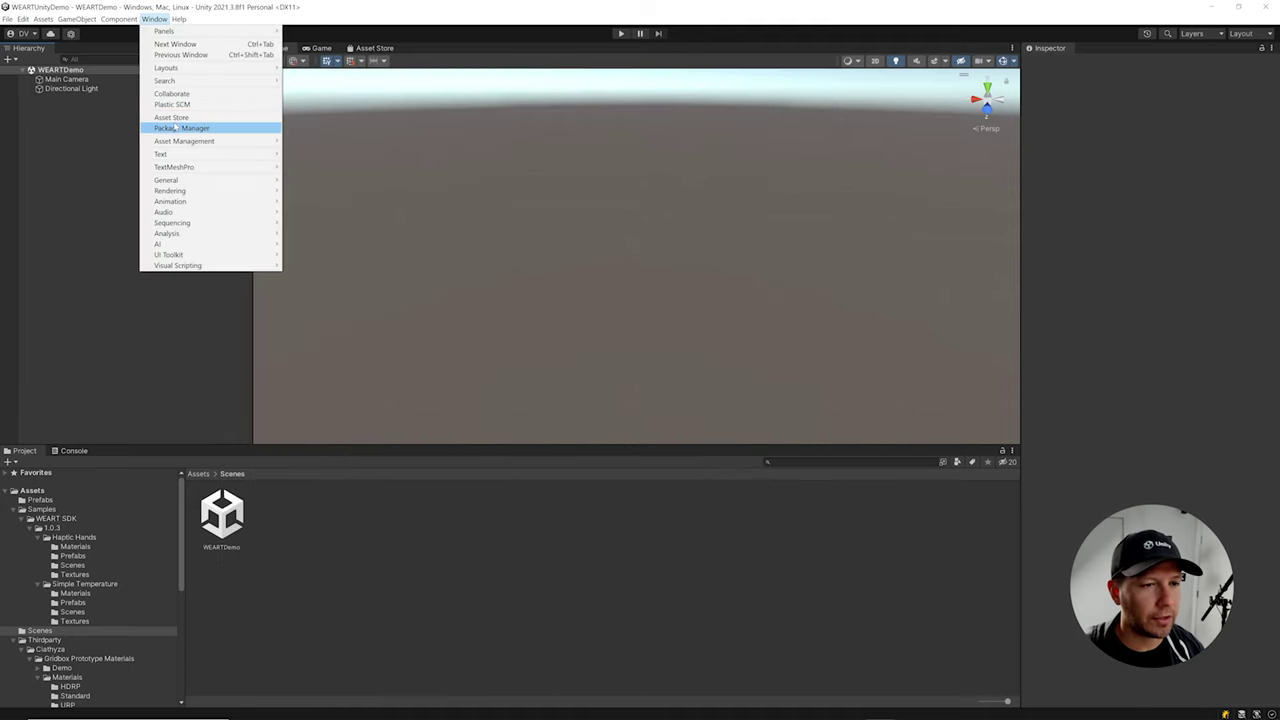
pyautogui.click(190, 126)
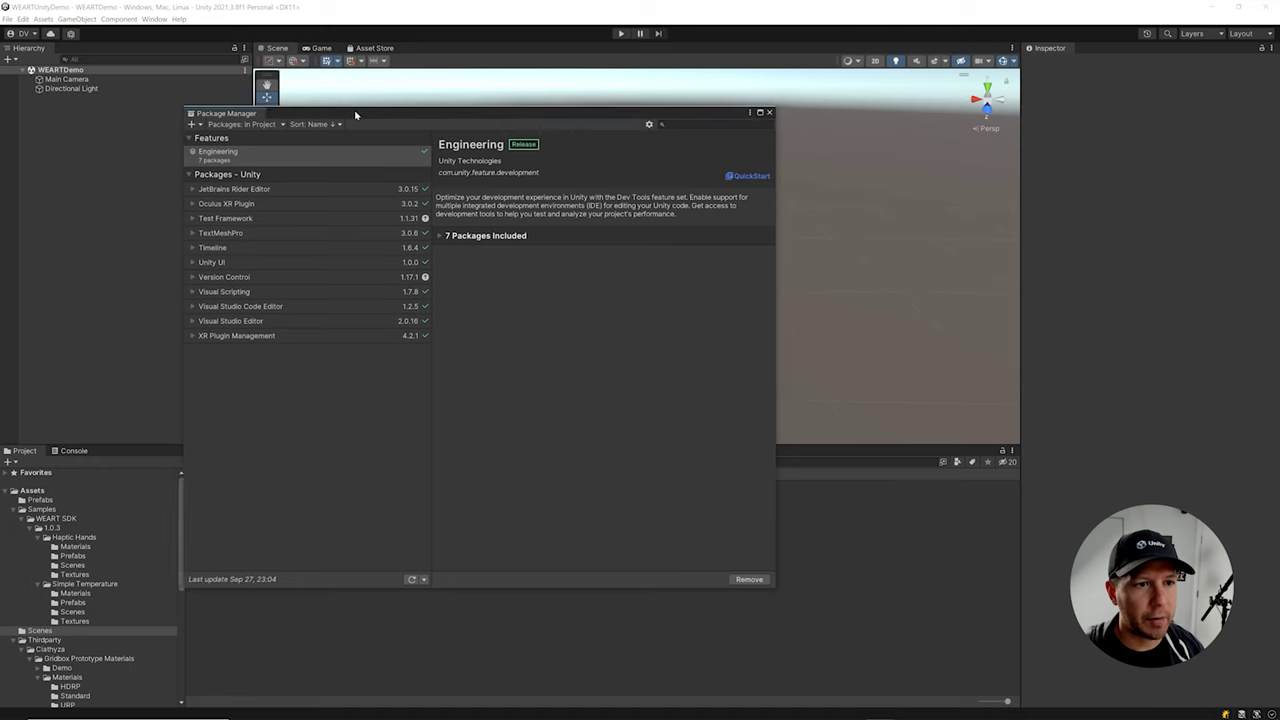
pyautogui.click(330, 117)
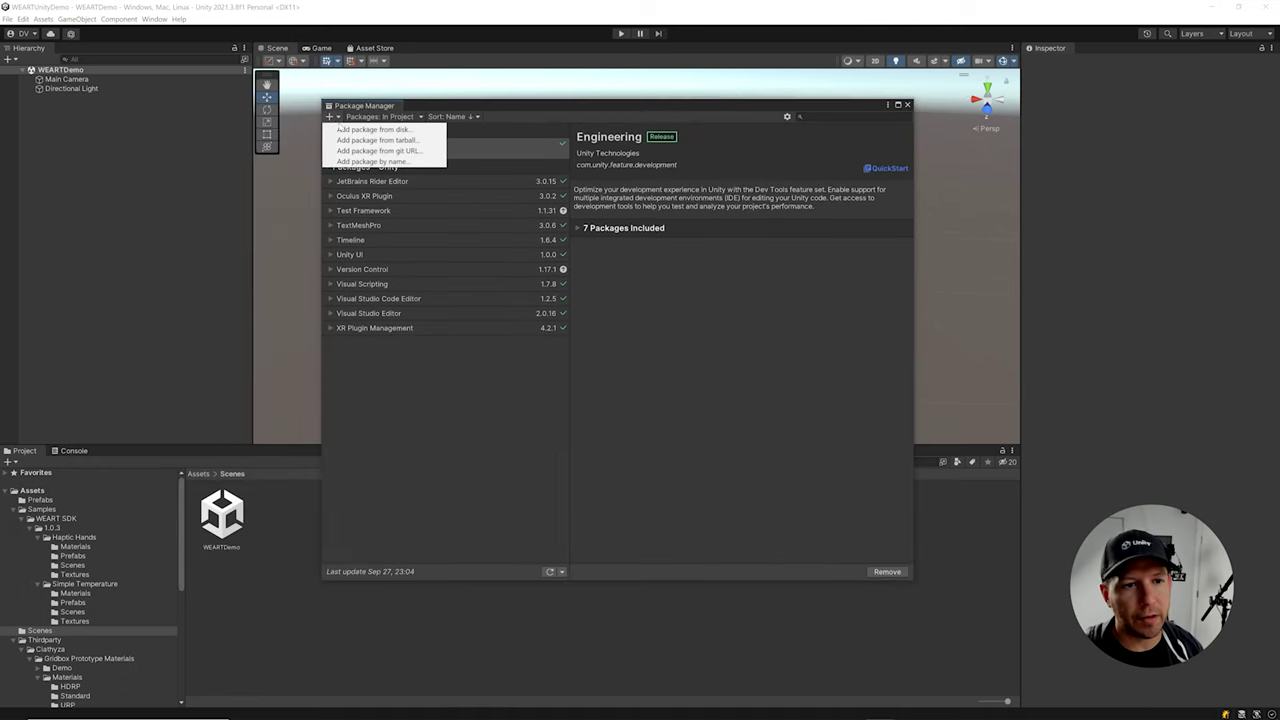
pyautogui.click(341, 130)
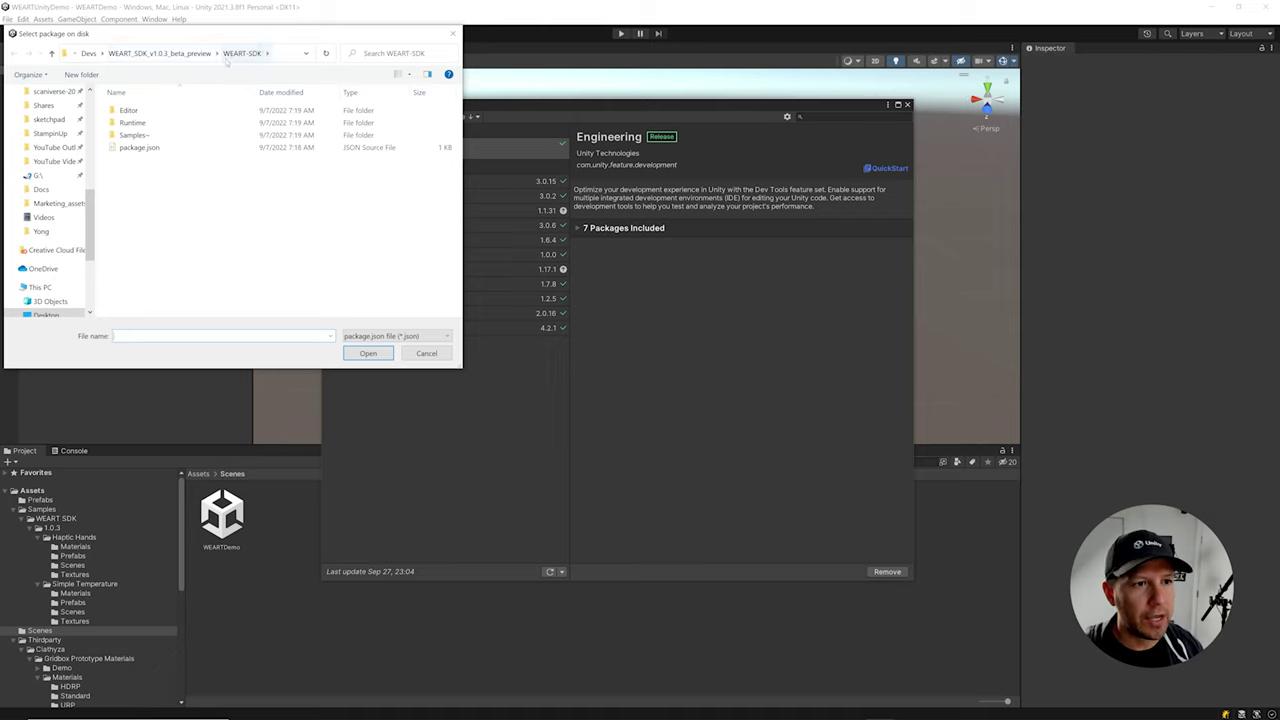
pyautogui.click(136, 148)
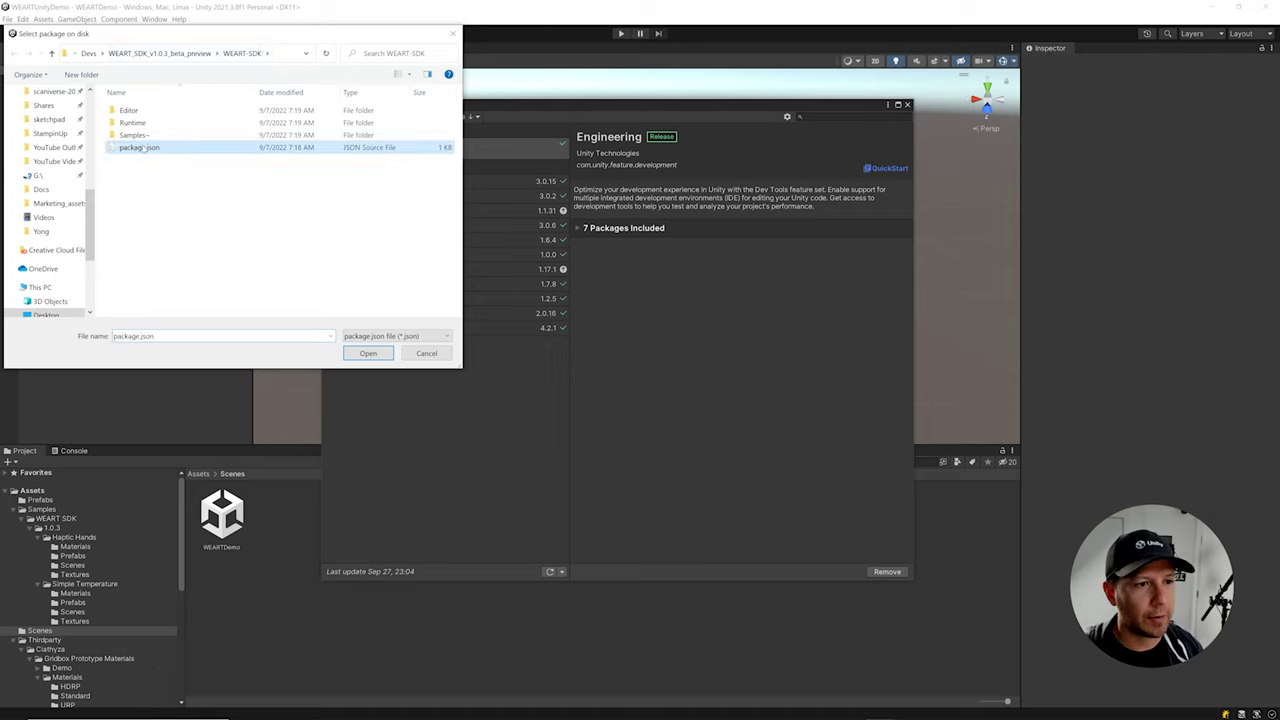
pyautogui.doubleClick(140, 148)
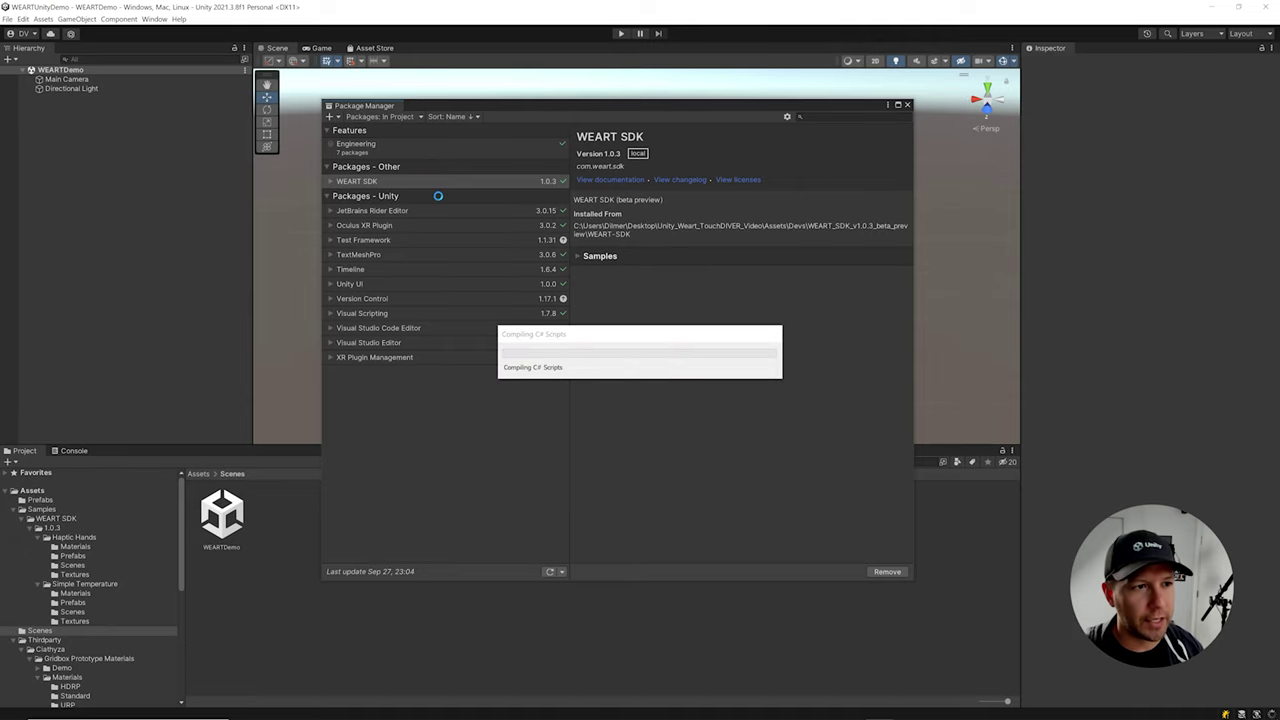
# Reimport the Simple Temperature sample of the WEART SDK, overriding the existing copy, and close the Package Manager.
pyautogui.click(576, 257)
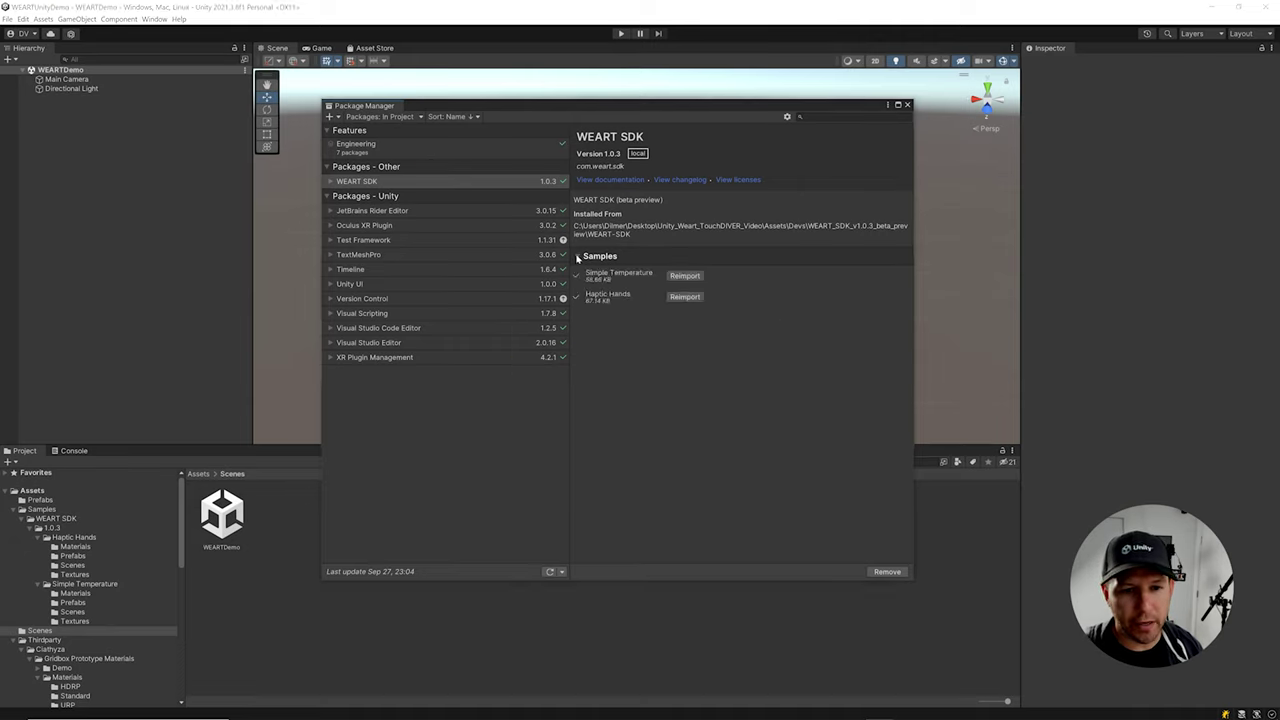
pyautogui.click(679, 277)
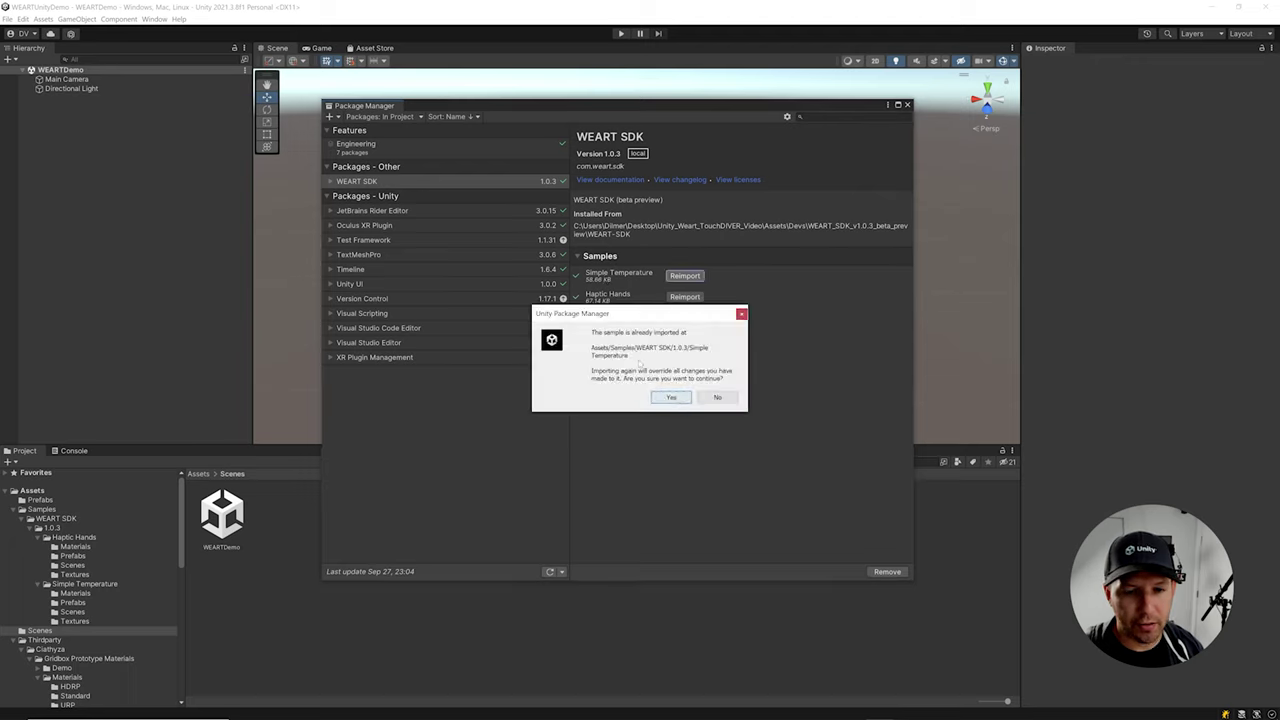
pyautogui.click(670, 397)
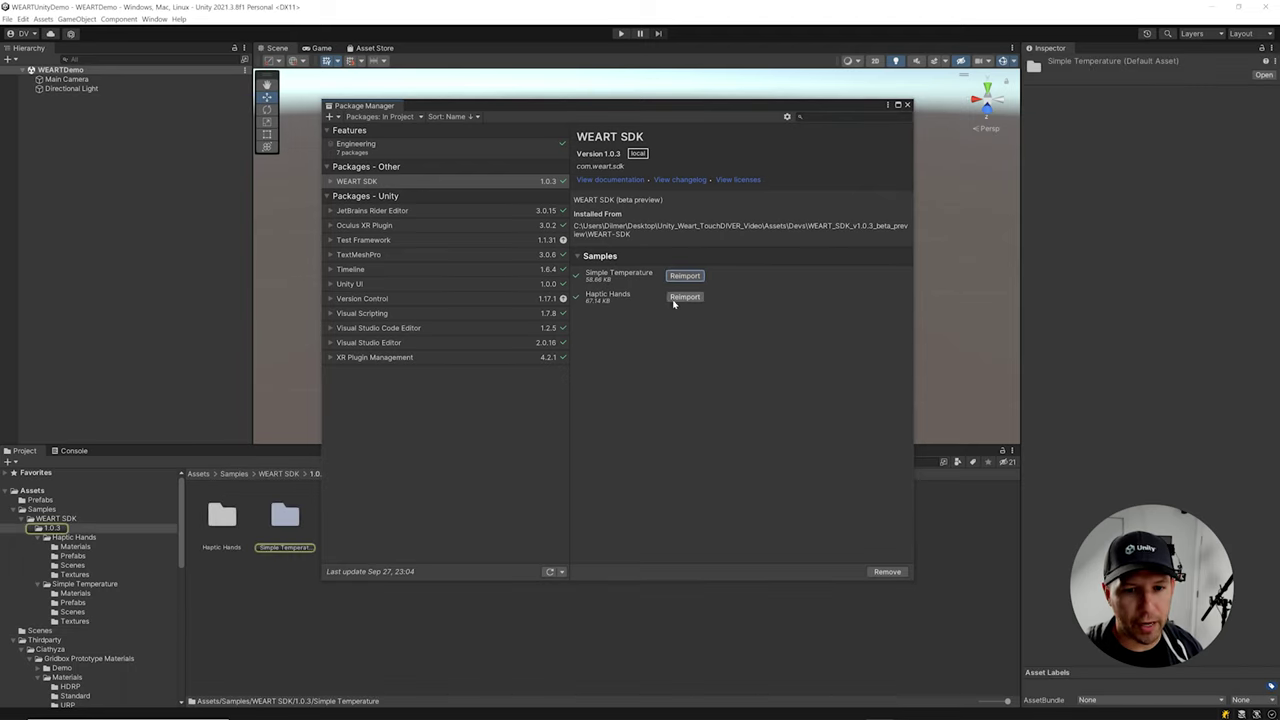
pyautogui.click(907, 104)
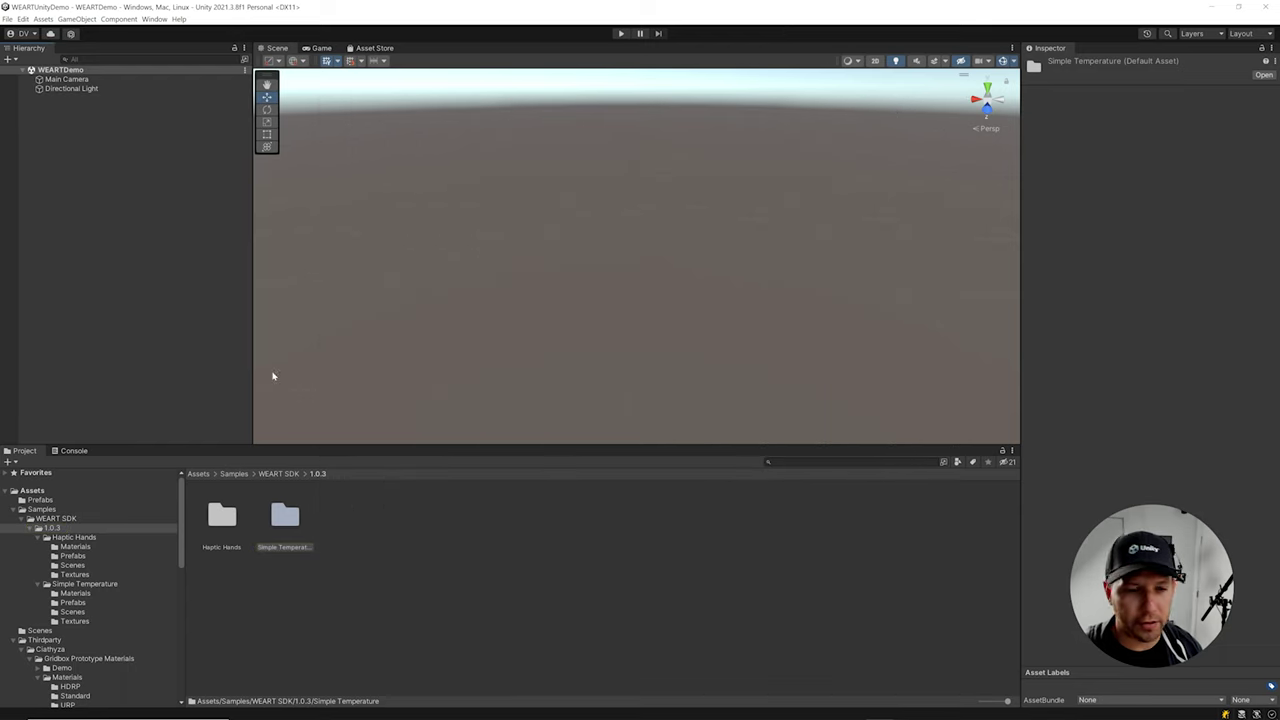
# Open the HapticHandsDemo sample scene and inspect its WEARTLeftHand and WEARTRightHand objects.
pyautogui.click(86, 565)
pyautogui.doubleClick(222, 515)
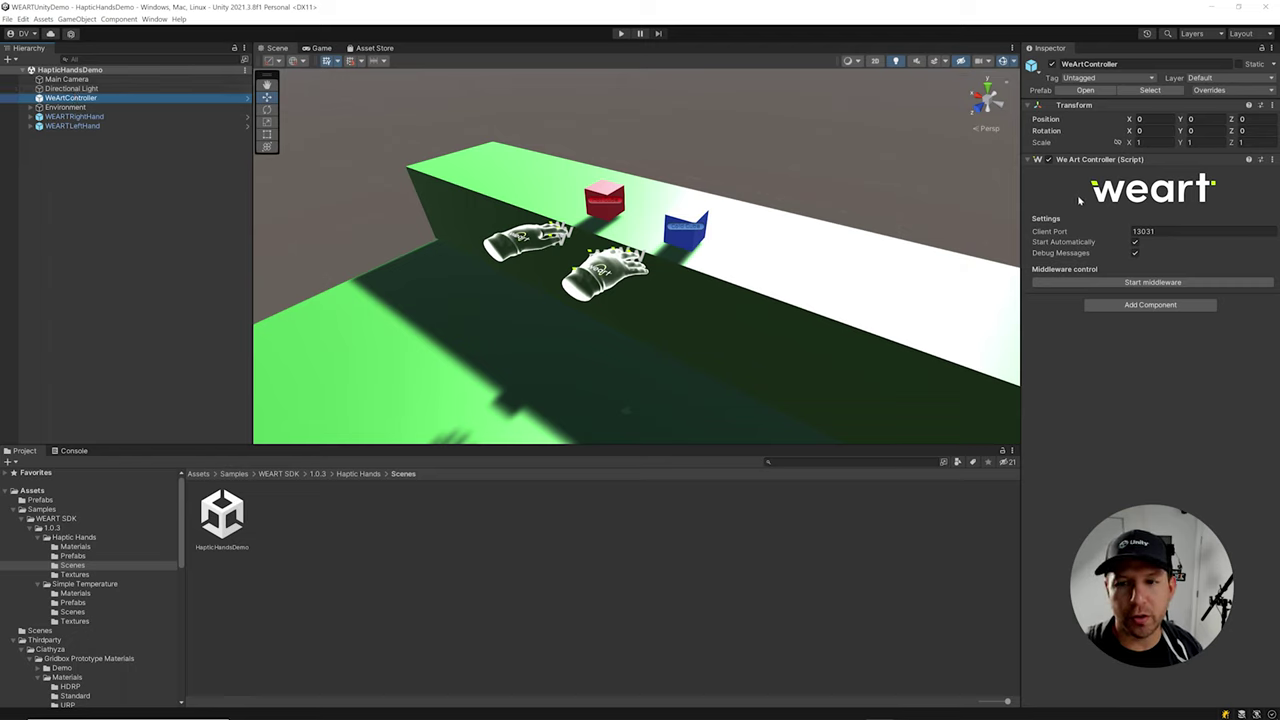
pyautogui.click(88, 126)
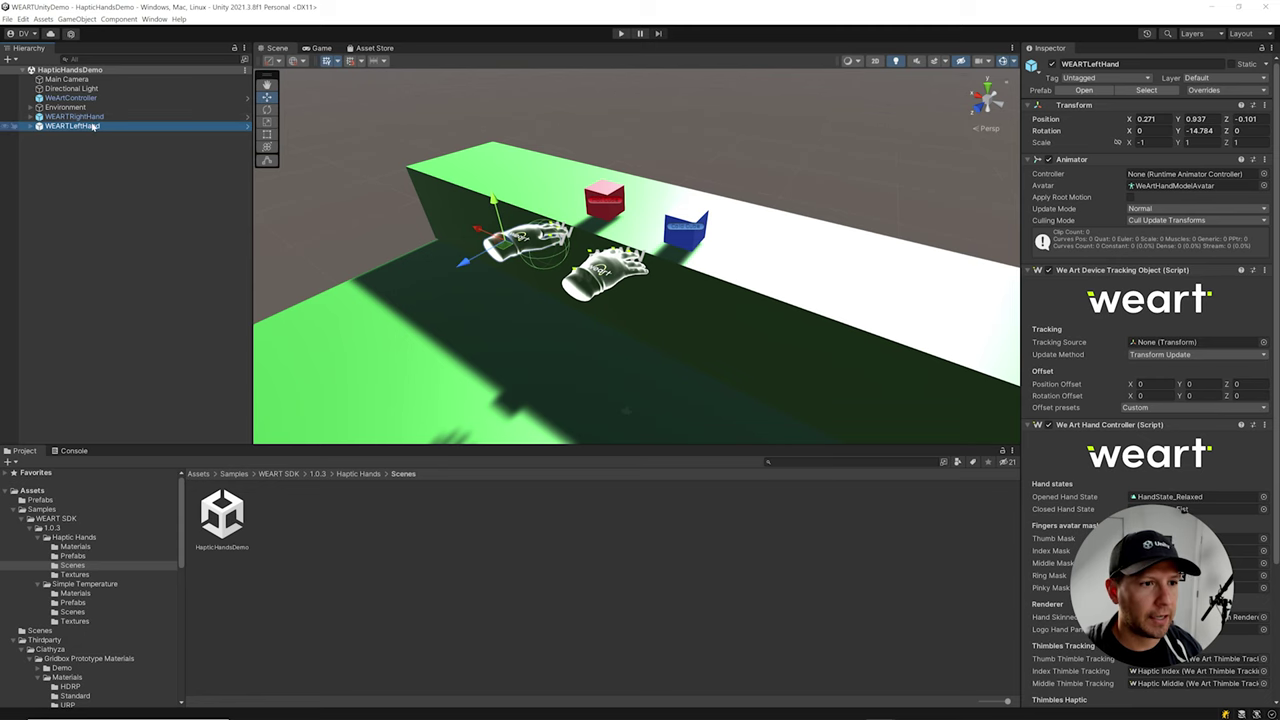
pyautogui.click(90, 117)
pyautogui.moveTo(639, 310); pyautogui.dragTo(424, 201)
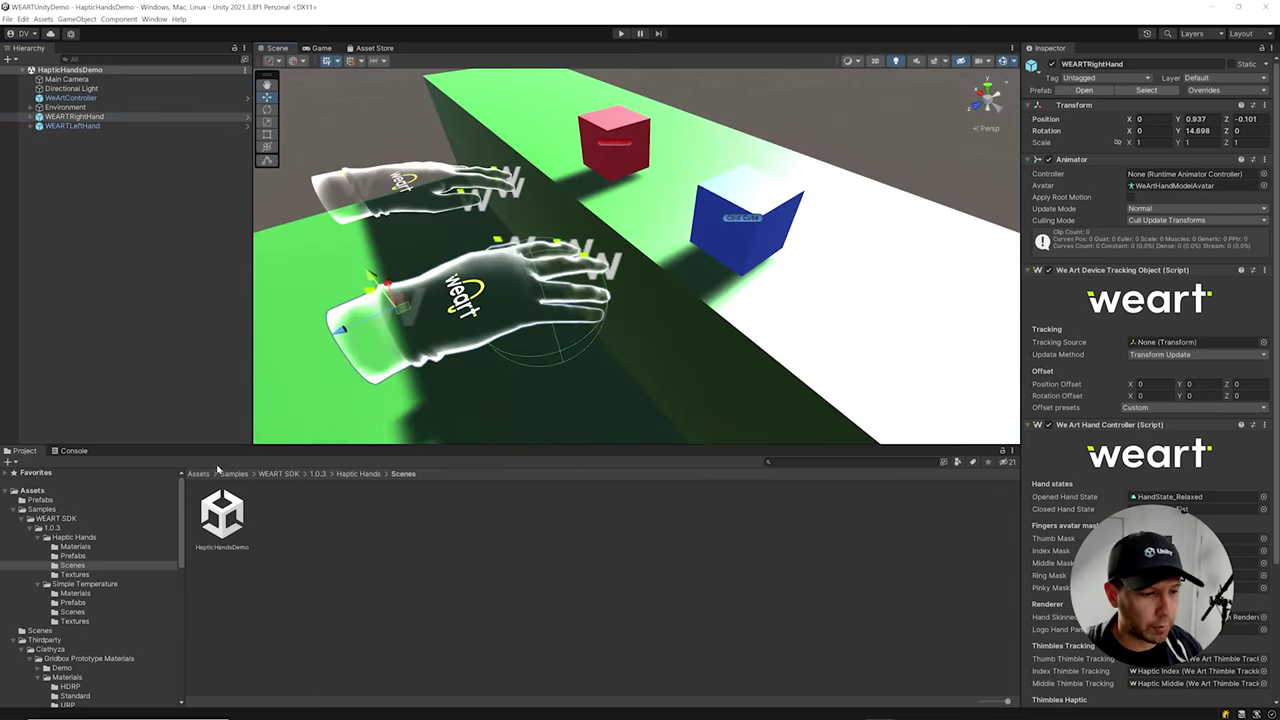
# Open the SimpleTemperatureDemo sample scene and examine its WeArtController and HapticFingerIndex objects.
pyautogui.click(80, 603)
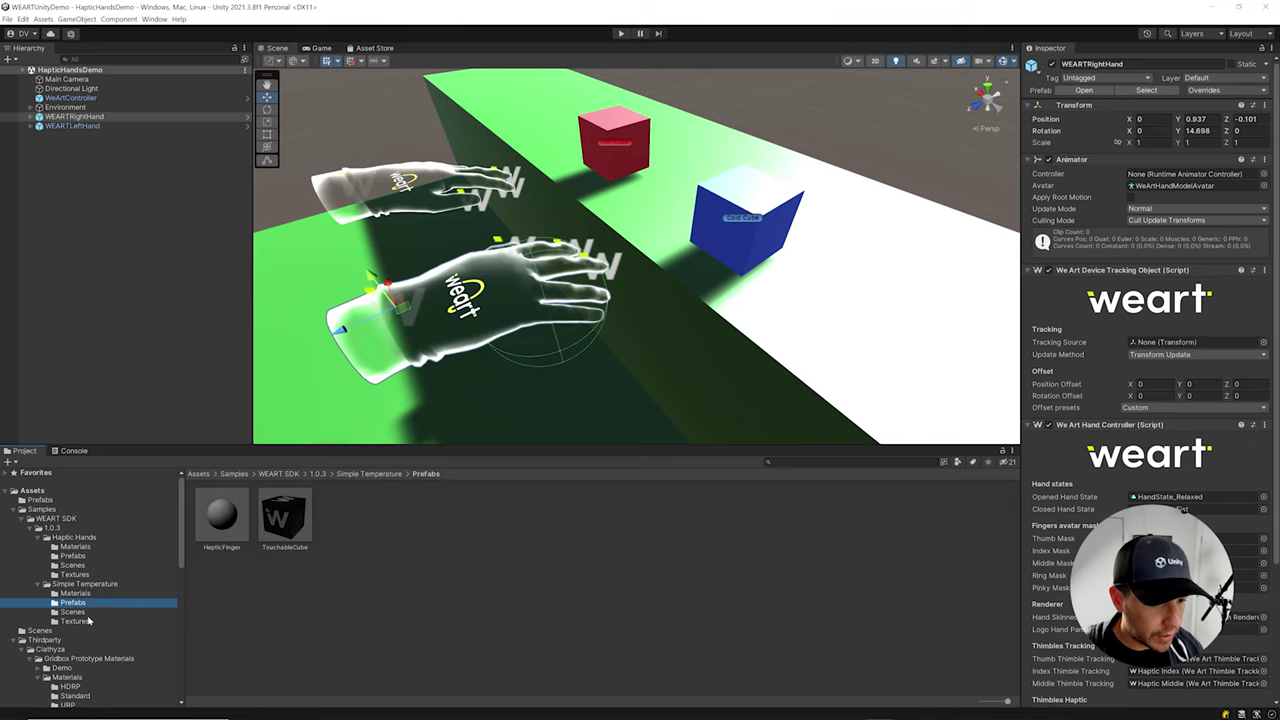
pyautogui.click(86, 613)
pyautogui.doubleClick(214, 536)
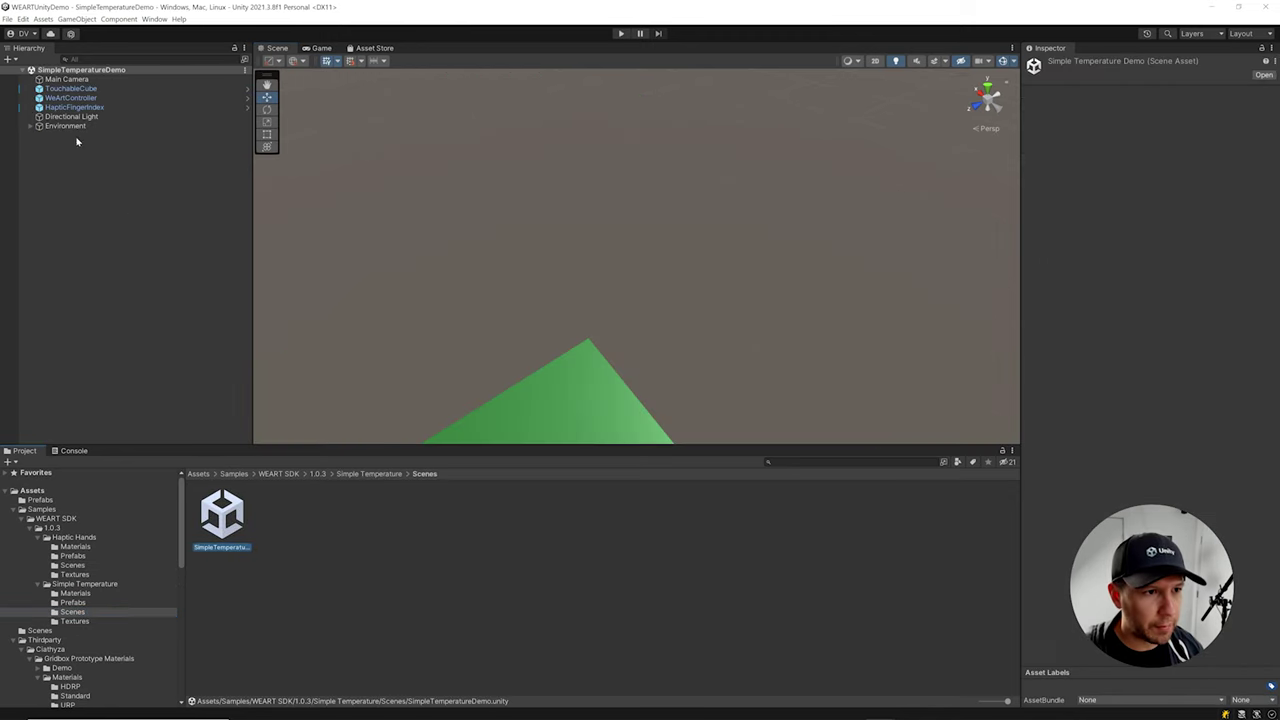
pyautogui.doubleClick(82, 98)
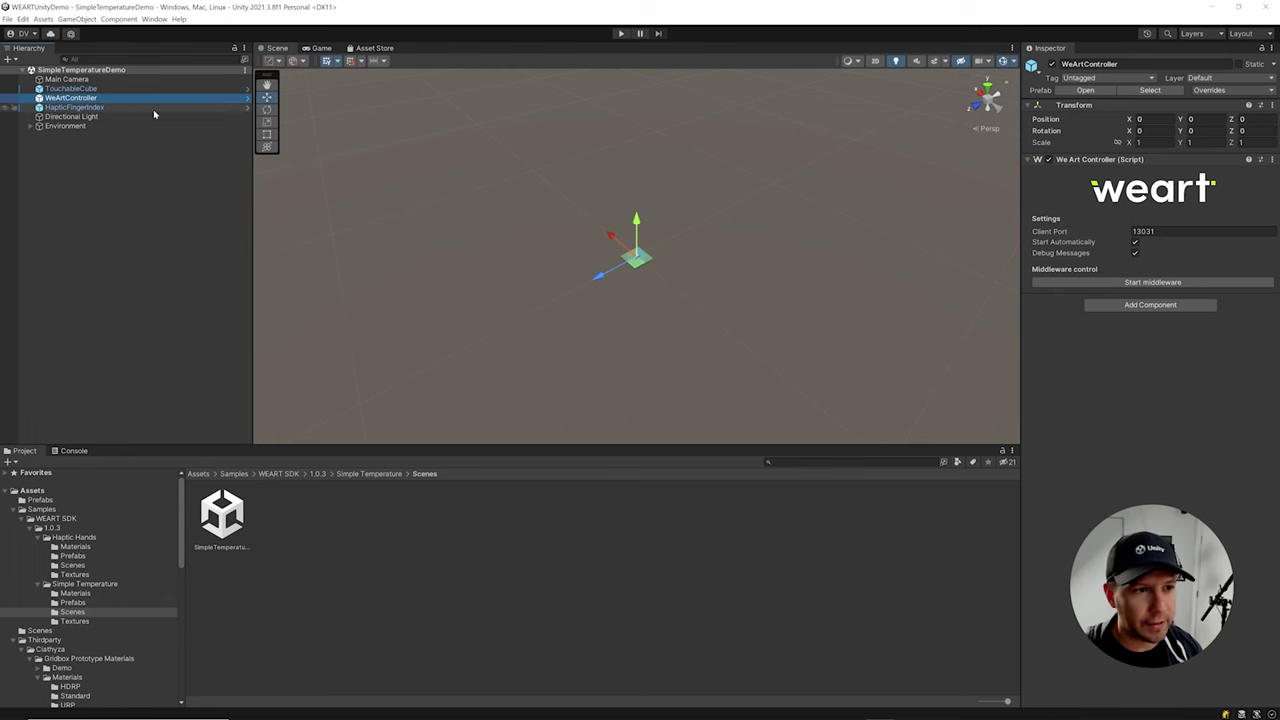
pyautogui.doubleClick(119, 107)
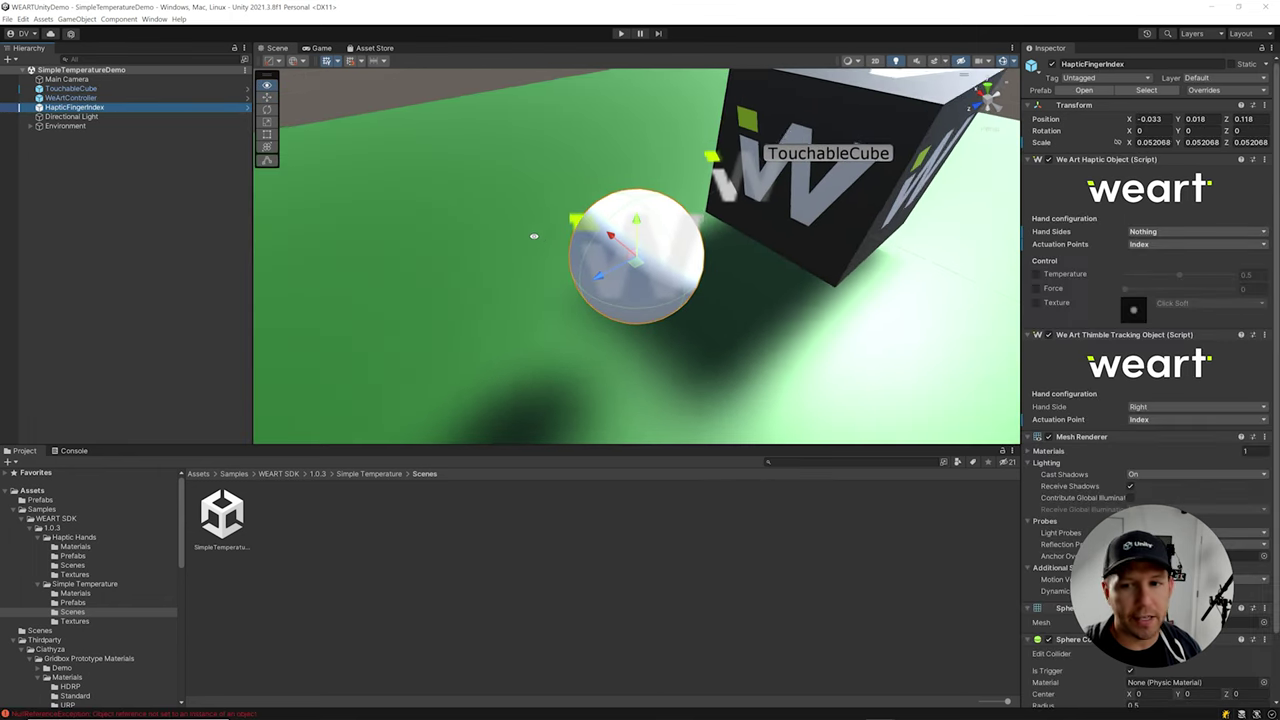
pyautogui.moveTo(533, 236); pyautogui.dragTo(717, 289)
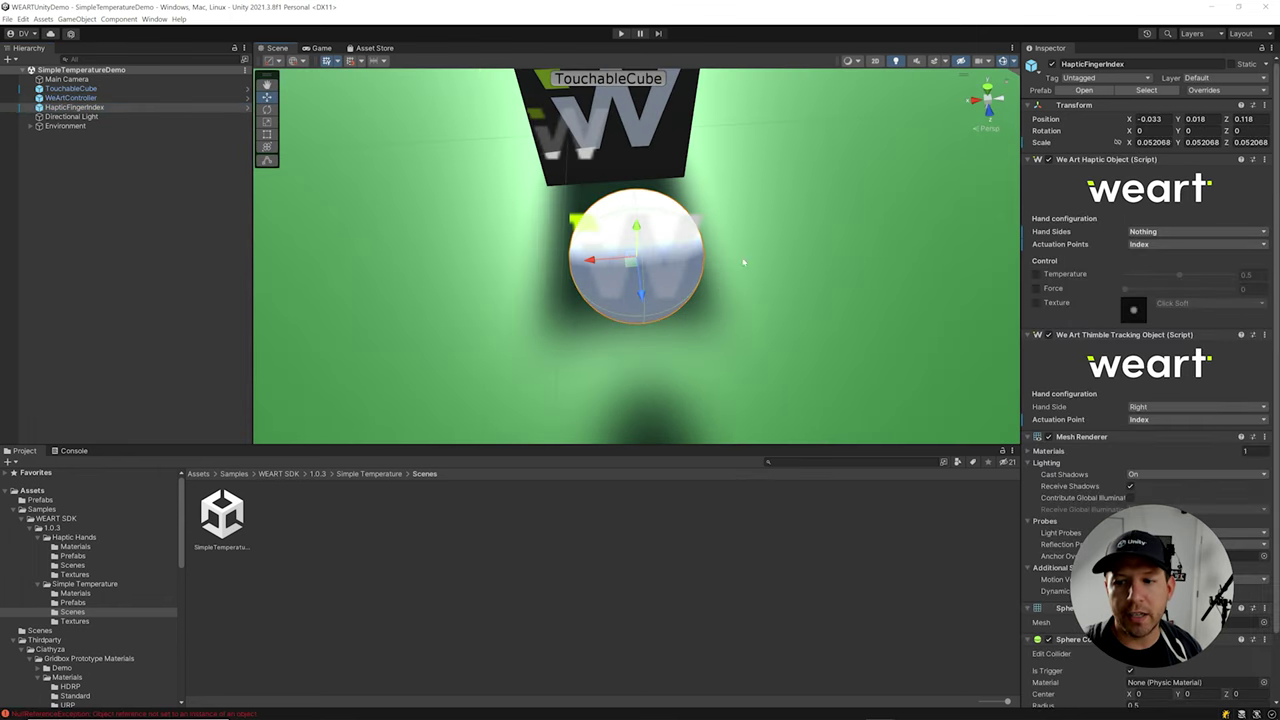
pyautogui.scroll(-5, 630, 249)
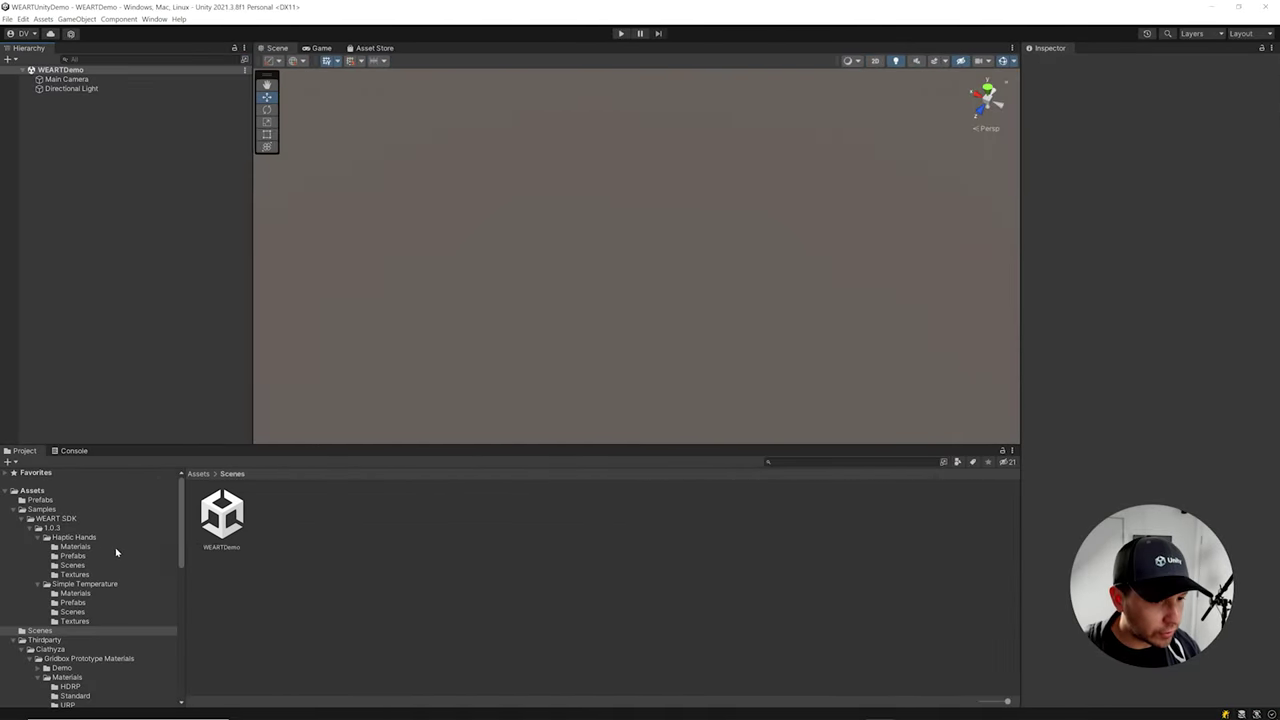
# Add the WeArtController prefab from the WEART SDK Runtime Prefabs folder to the WEARTDemo scene.
pyautogui.scroll(-5, 142, 571)
pyautogui.scroll(-6, 141, 573)
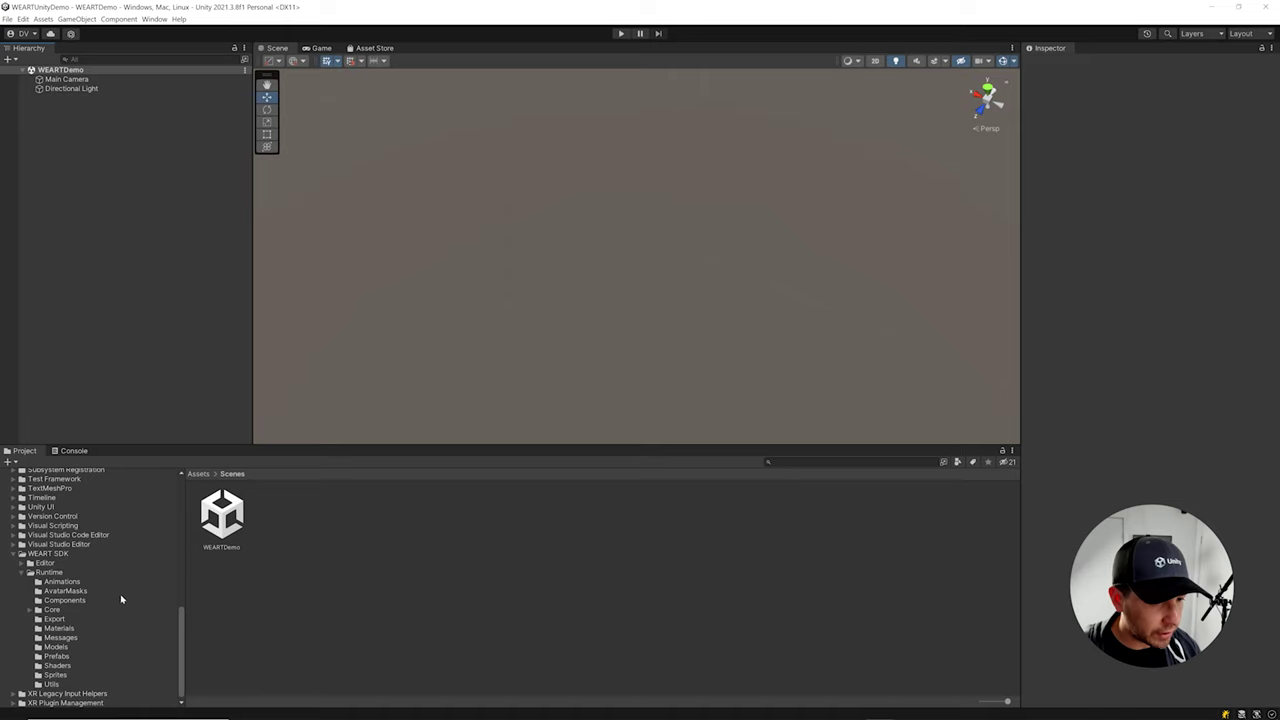
pyautogui.click(58, 656)
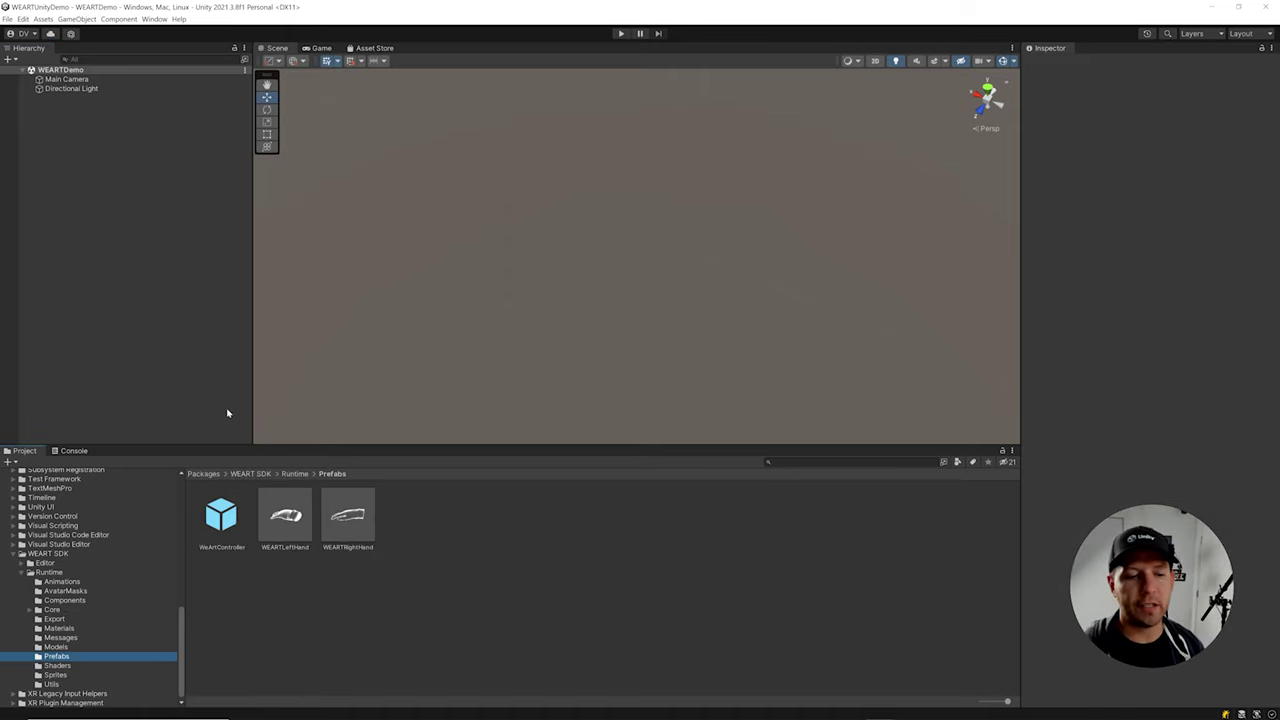
pyautogui.moveTo(222, 515); pyautogui.dragTo(111, 145)
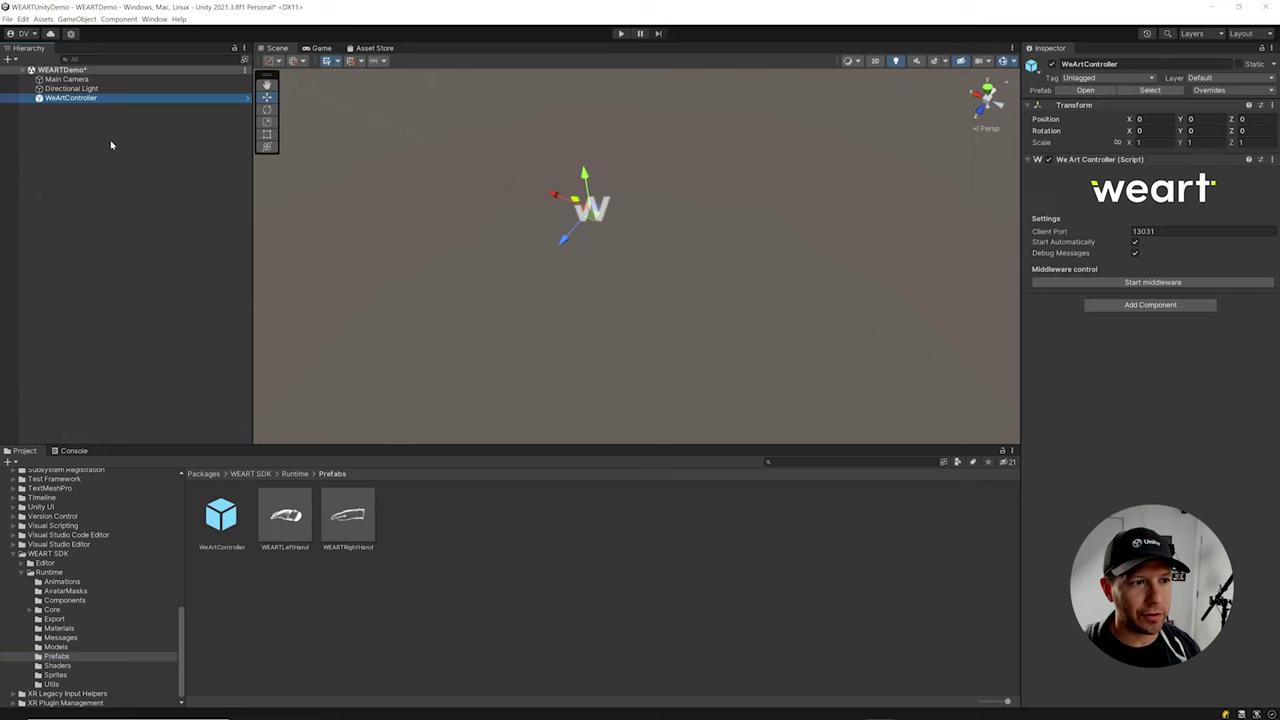
# Add the WEARTLeftHand and WEARTRightHand prefabs to the scene and position the left hand at X 0.271, Y 0.937, Z -0.101.
pyautogui.moveTo(283, 518); pyautogui.dragTo(93, 150)
pyautogui.moveTo(347, 512); pyautogui.dragTo(145, 242)
pyautogui.click(97, 107)
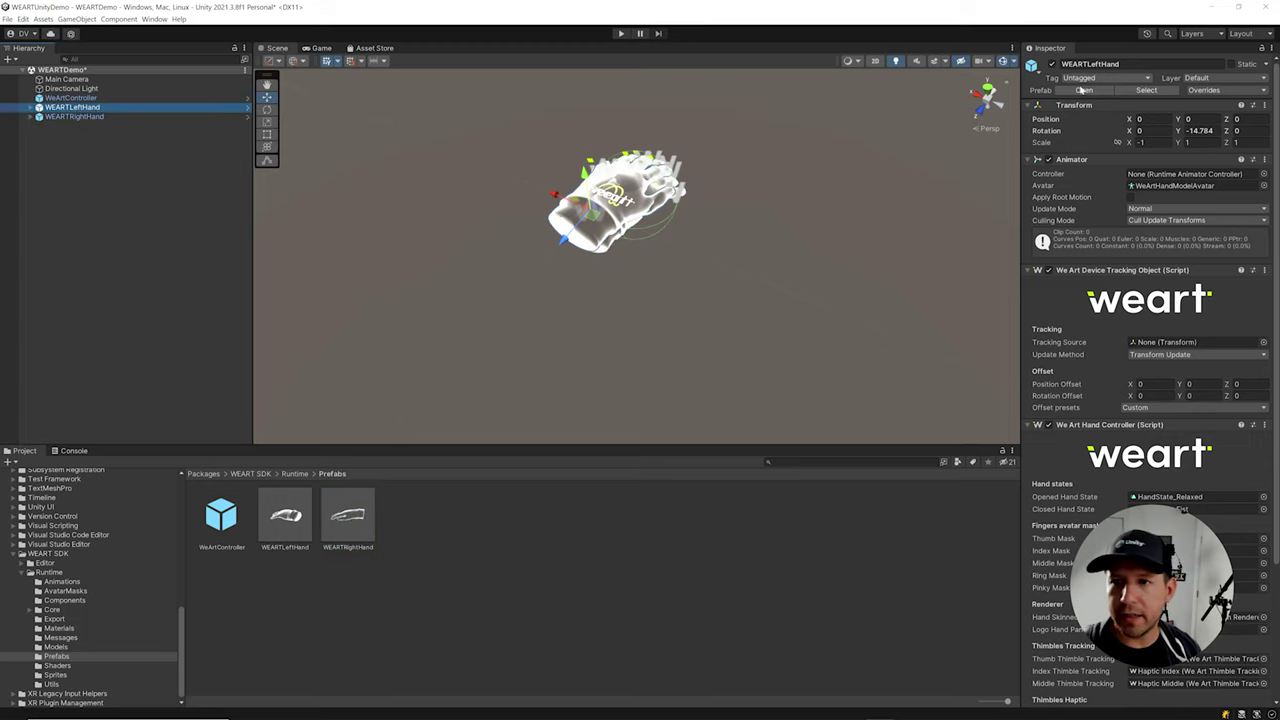
pyautogui.click(1147, 120)
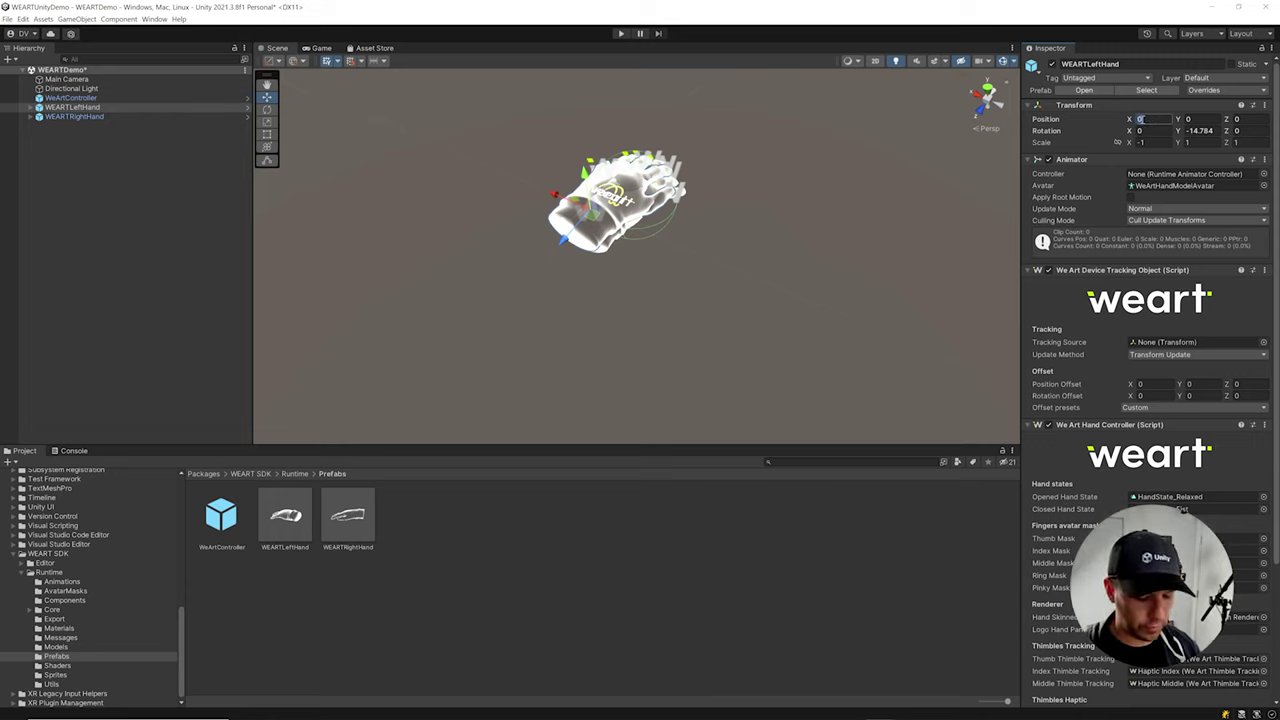
pyautogui.write('-0.1')
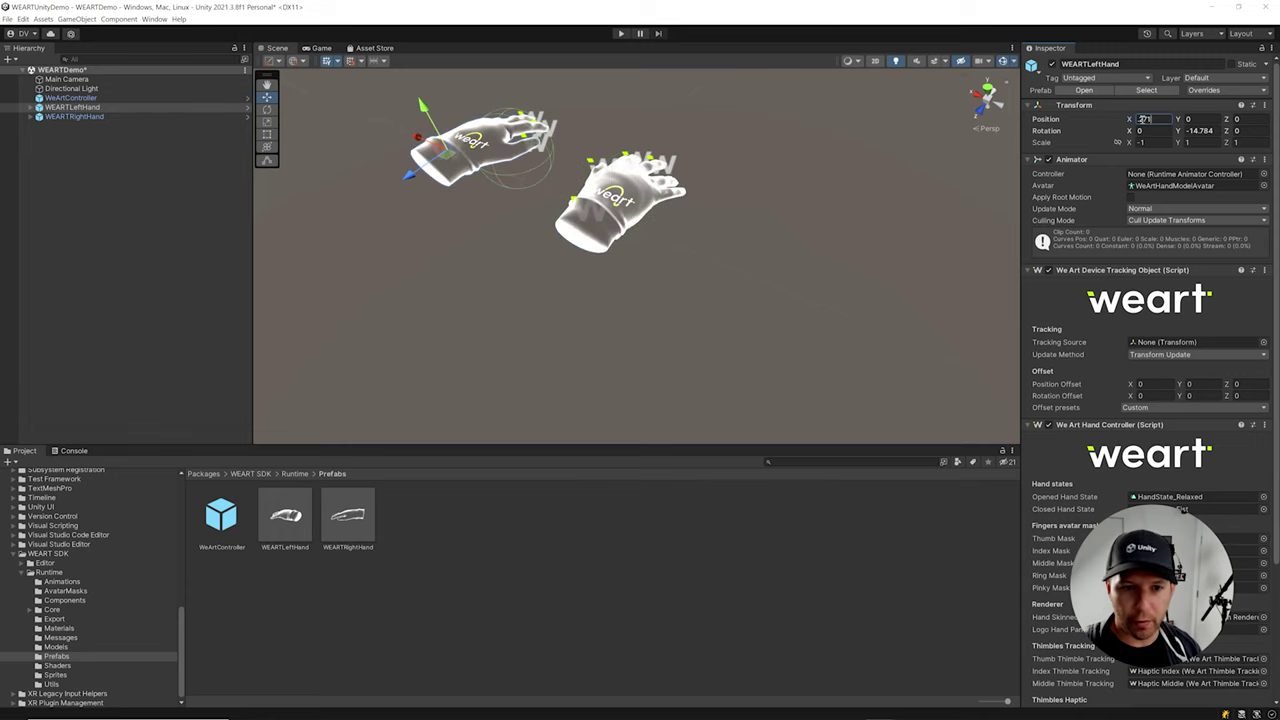
pyautogui.click(1190, 119)
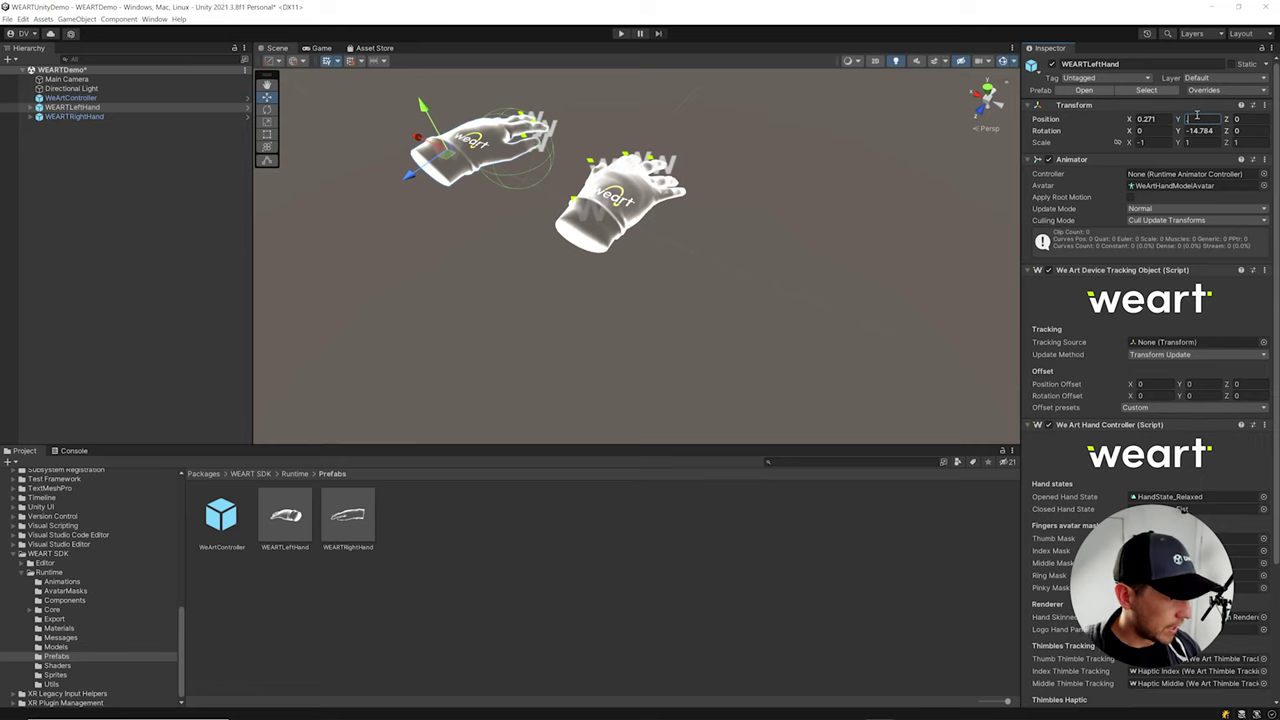
pyautogui.write('.937')
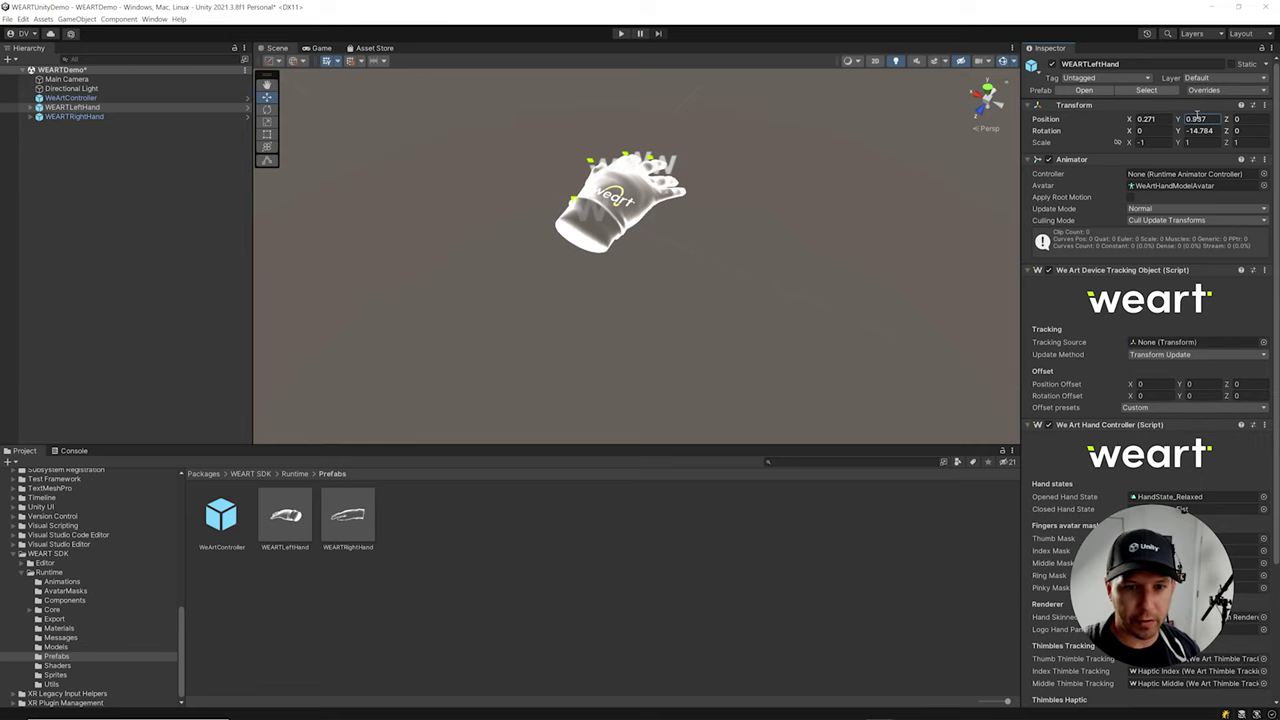
pyautogui.click(1190, 131)
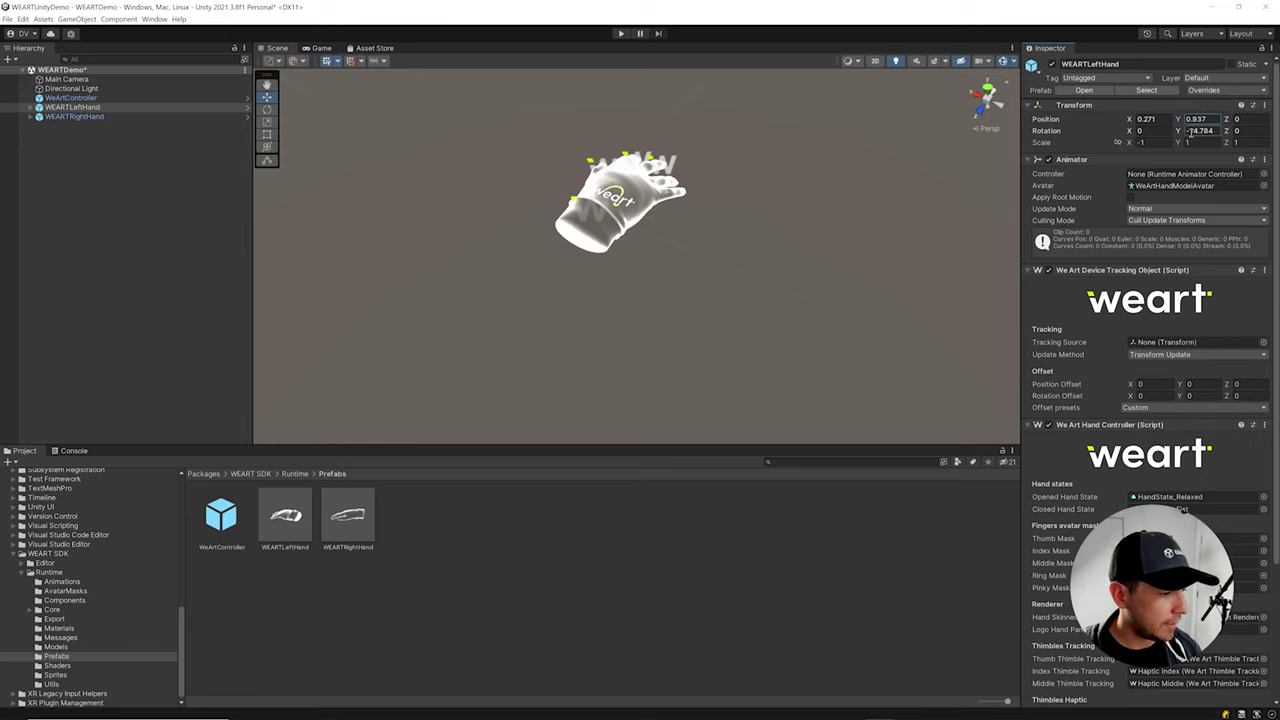
pyautogui.click(1240, 119)
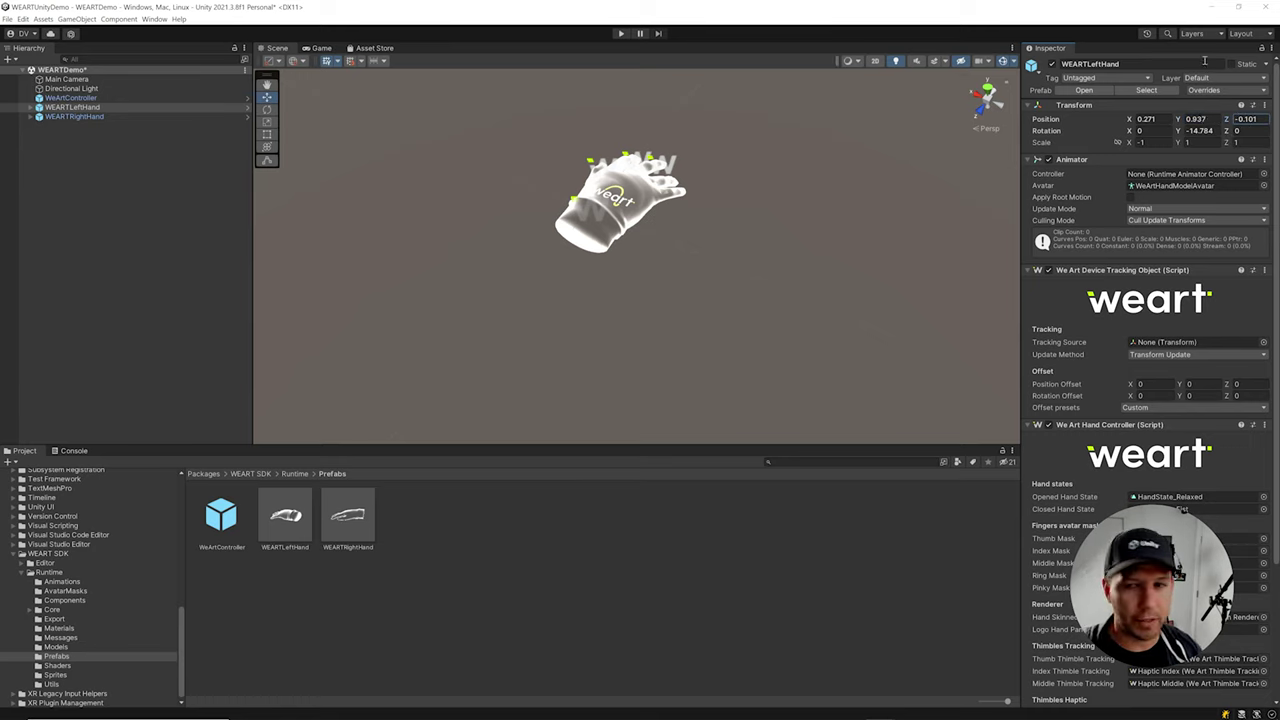
pyautogui.scroll(-6, 820, 205)
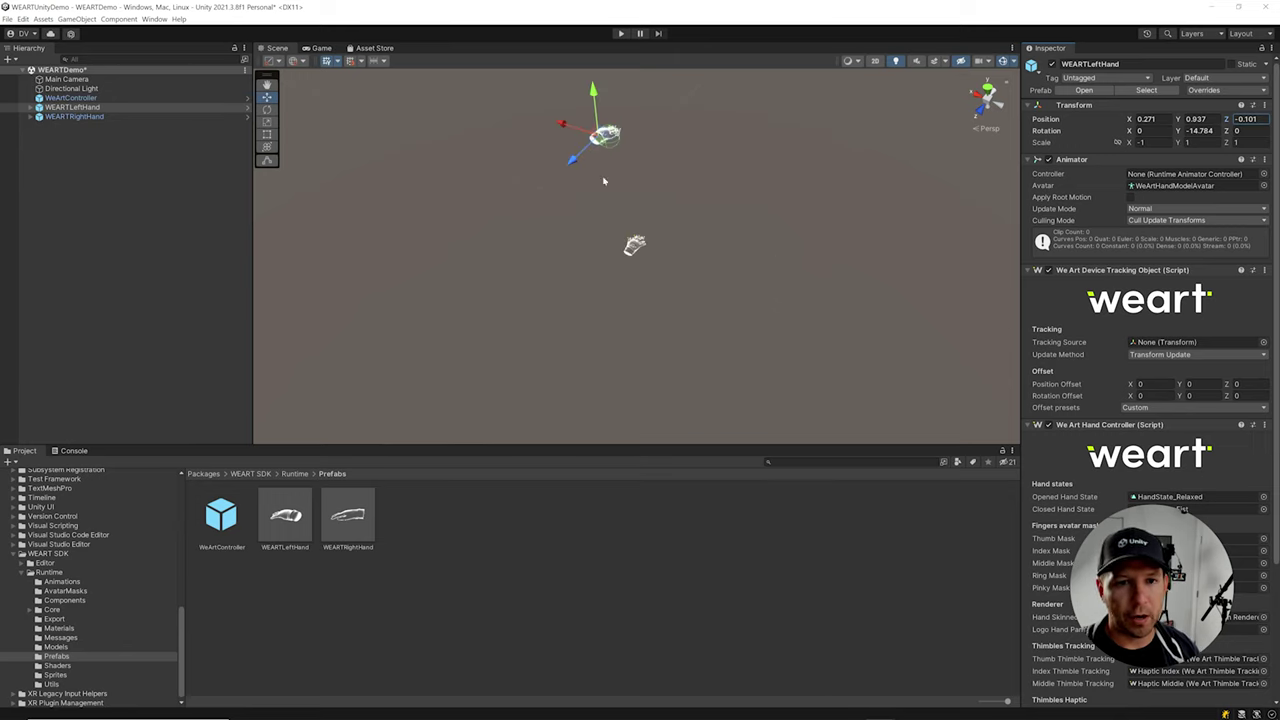
# Copy the left hand's Y position of 0.937 to WEARTRightHand.
pyautogui.click(1196, 119)
pyautogui.hotkey('ctrl', 'c')
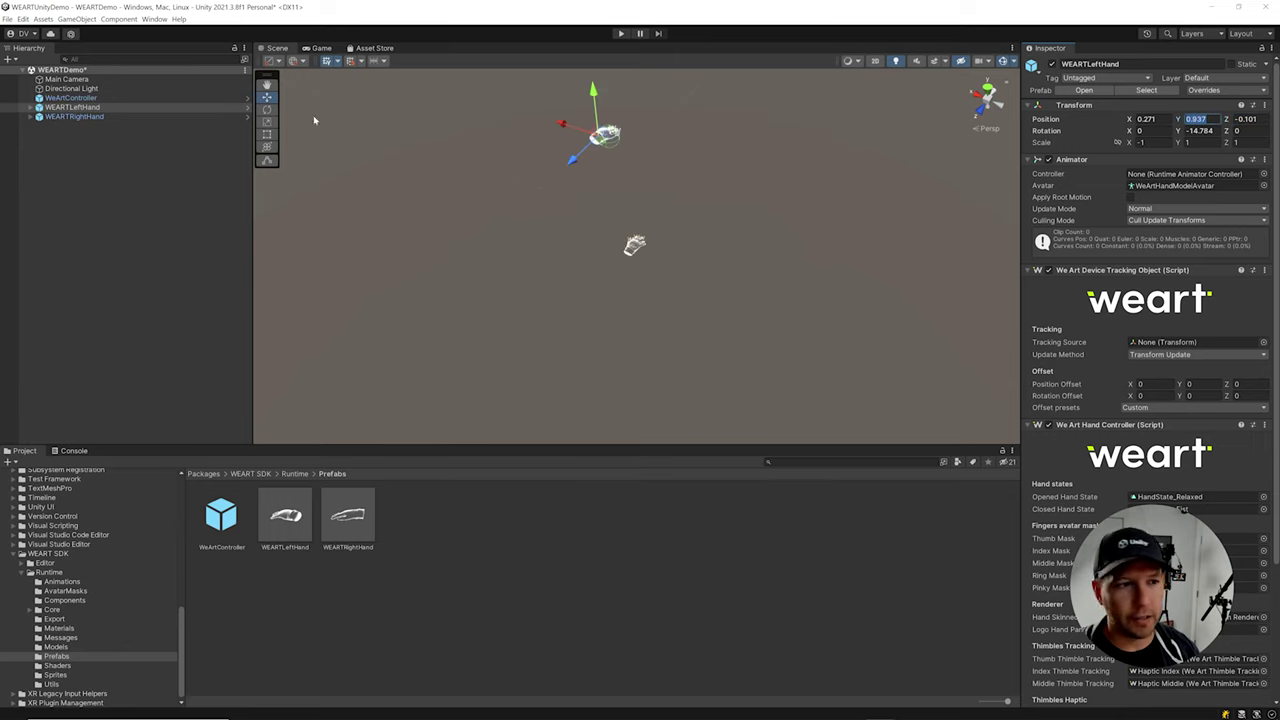
pyautogui.click(183, 116)
pyautogui.click(1195, 119)
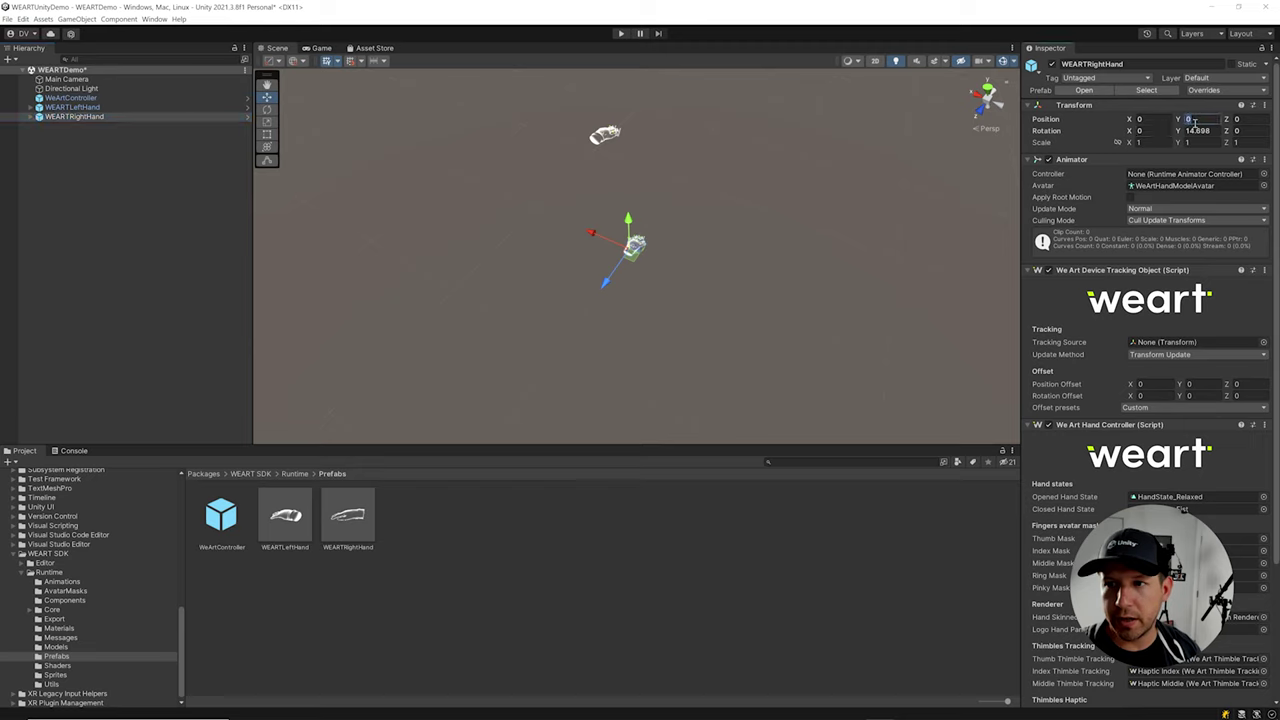
pyautogui.hotkey('ctrl', 'v')
# Match WEARTRightHand's X and Z positions to the left hand's values of 0.271 and -0.101.
pyautogui.click(124, 107)
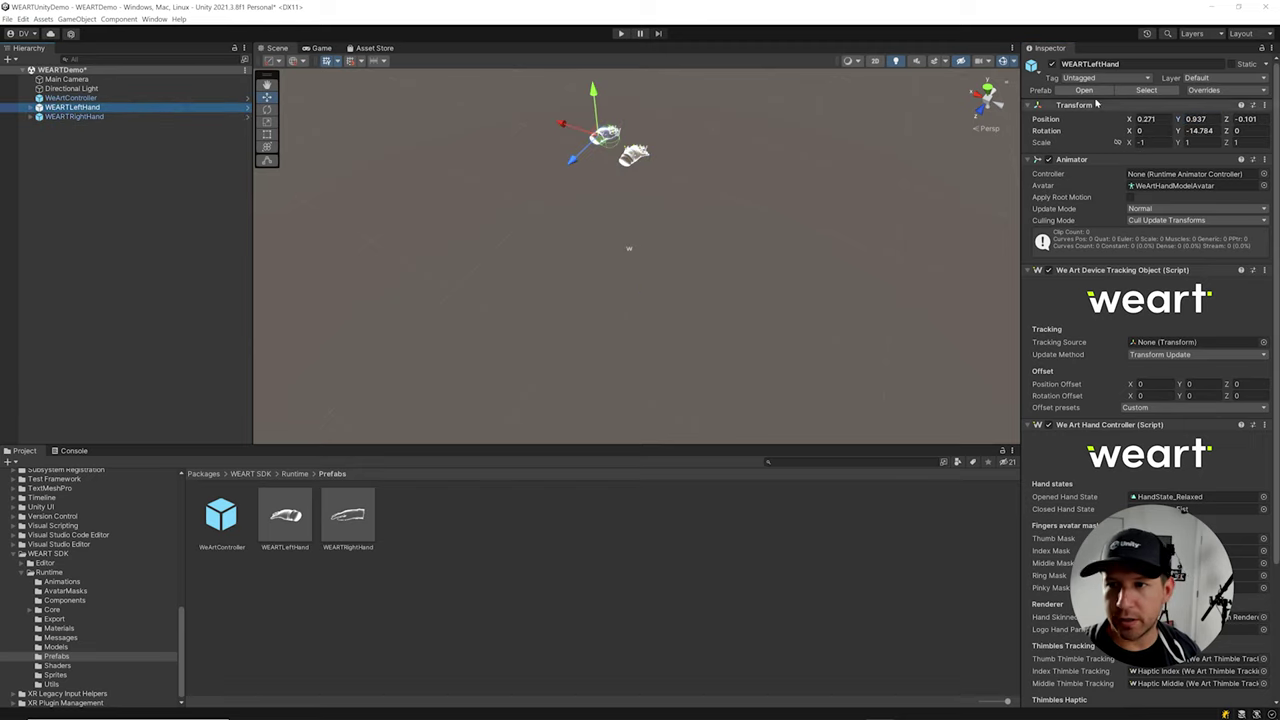
pyautogui.click(1146, 119)
pyautogui.click(249, 97)
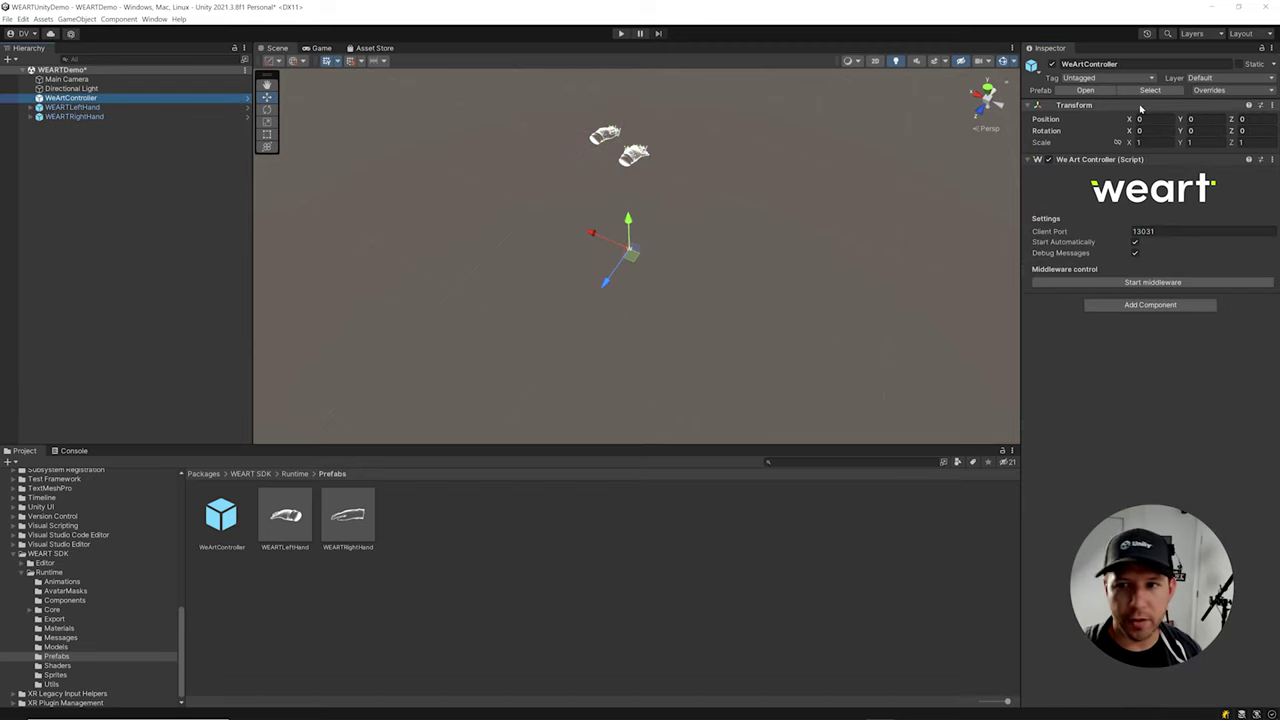
pyautogui.click(88, 107)
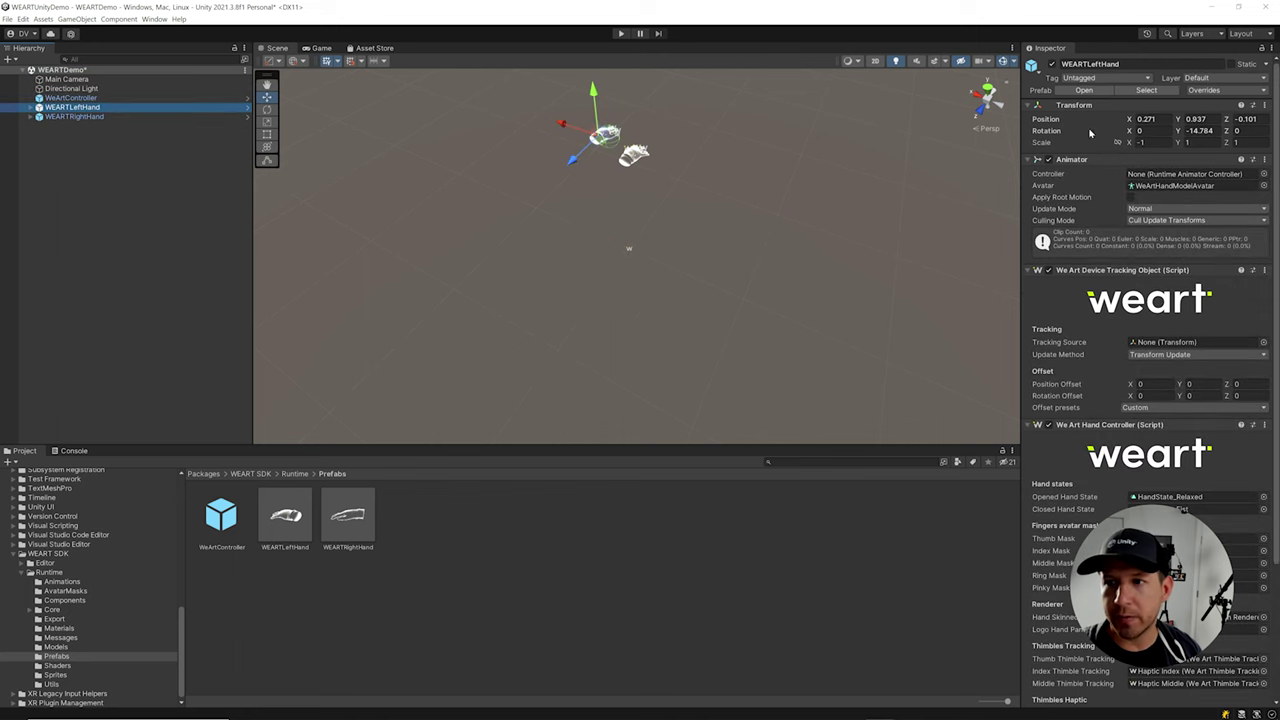
pyautogui.click(105, 118)
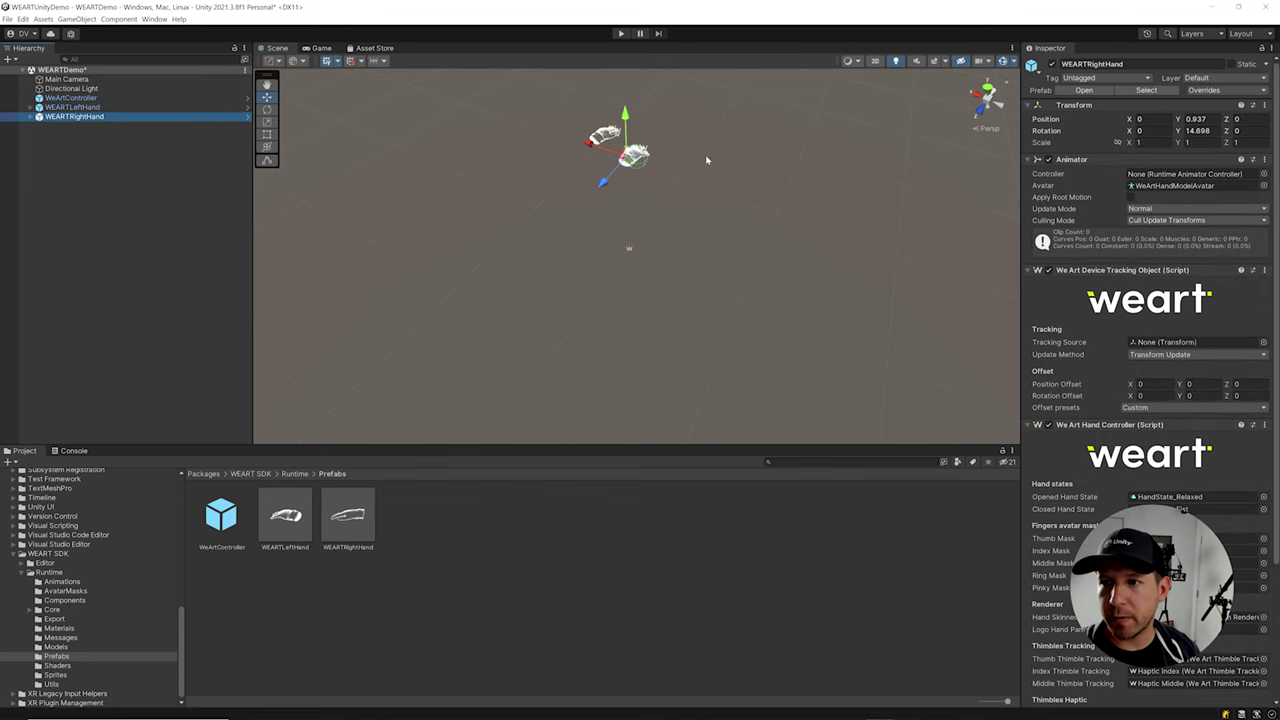
pyautogui.click(1156, 118)
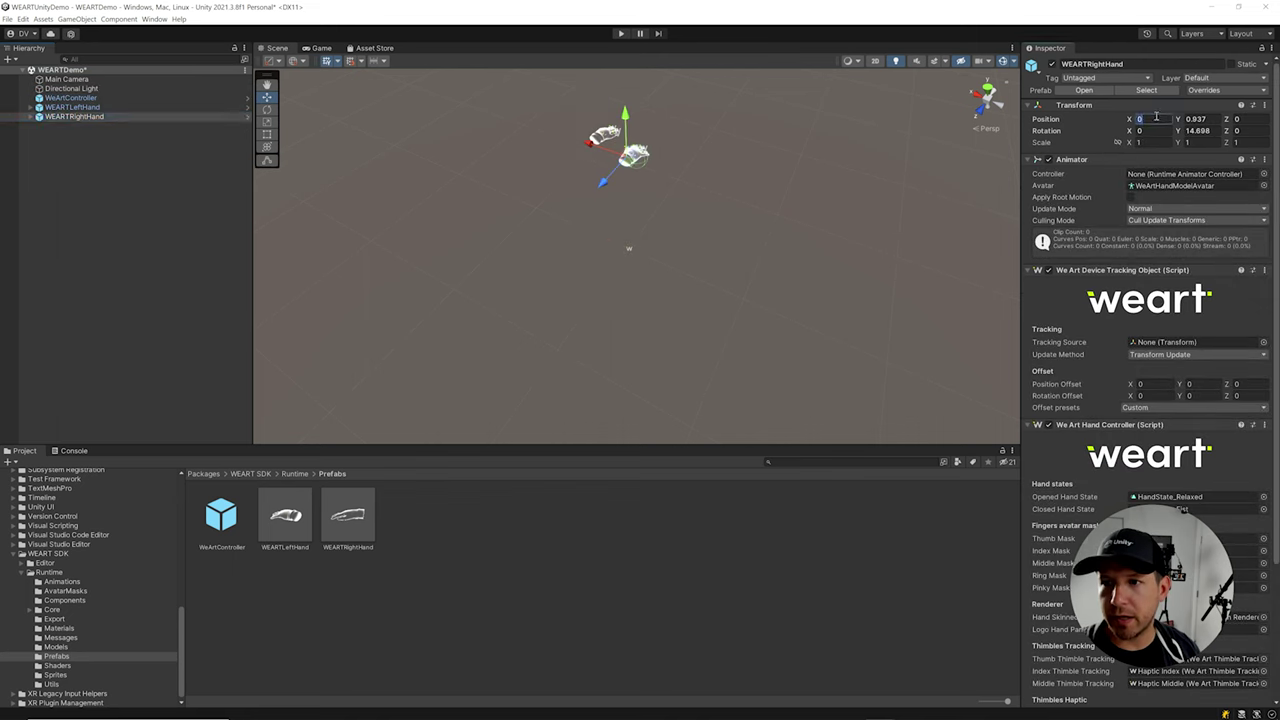
pyautogui.click(60, 107)
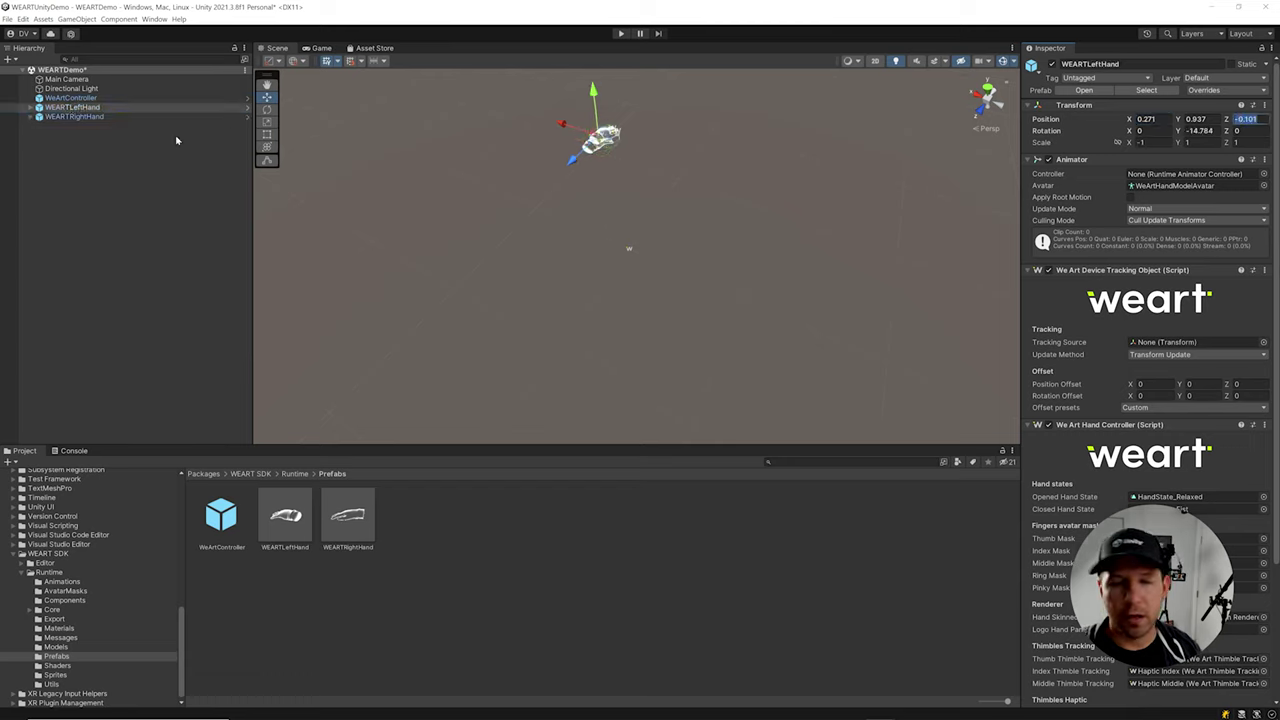
pyautogui.click(110, 117)
pyautogui.click(1248, 119)
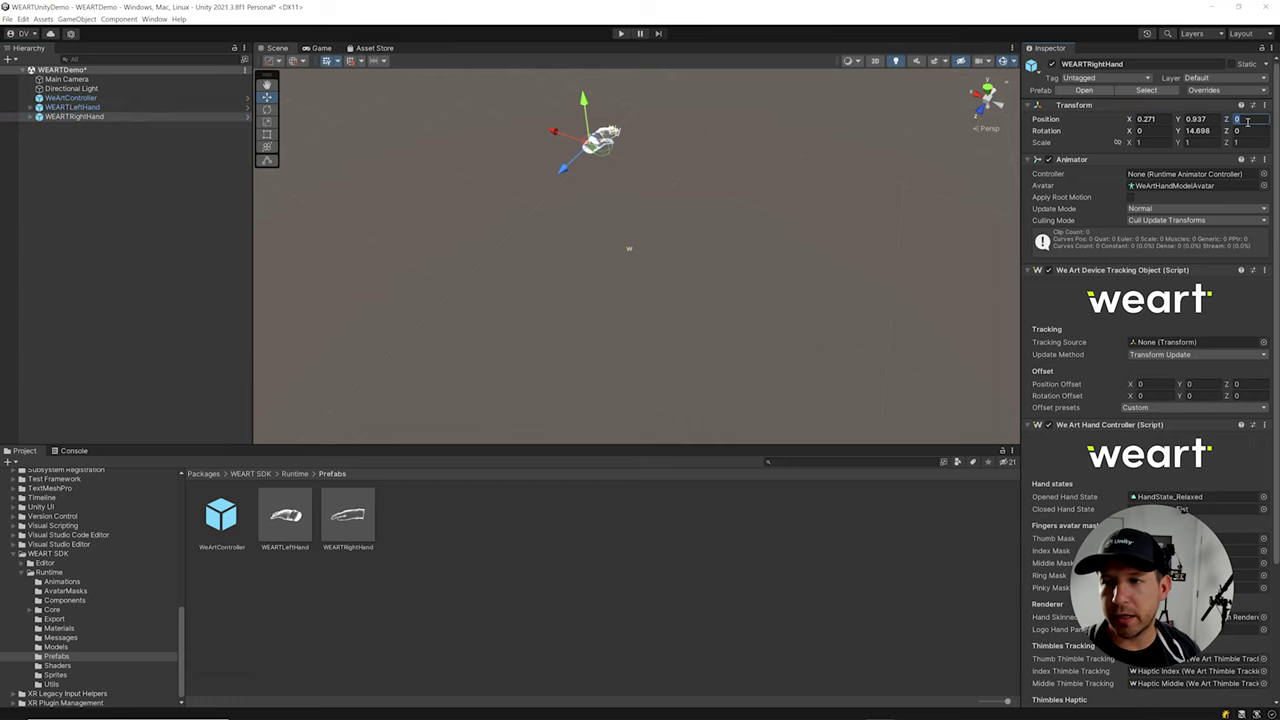
pyautogui.write('-0.101')
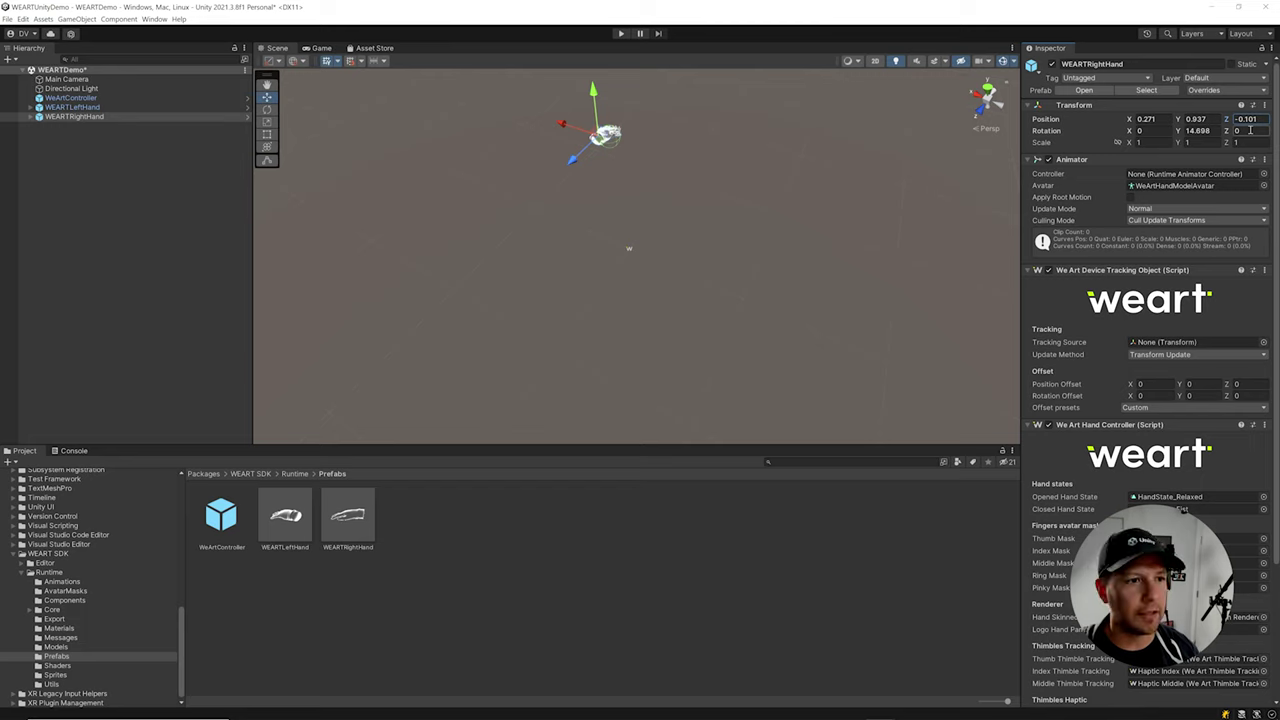
# Set WEARTRightHand's X position to 0 so the two hands are side by side.
pyautogui.click(1158, 119)
pyautogui.write('0')
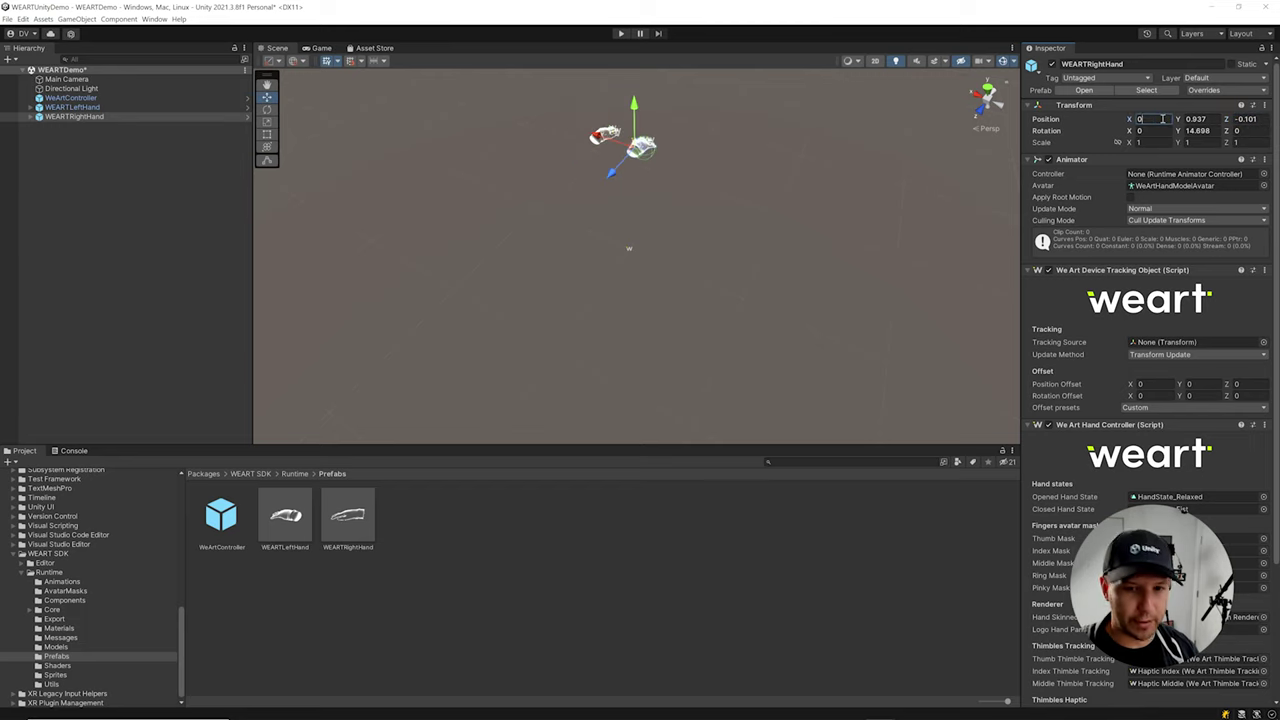
pyautogui.press('Return')
pyautogui.press('f')
pyautogui.scroll(-5, 636, 255)
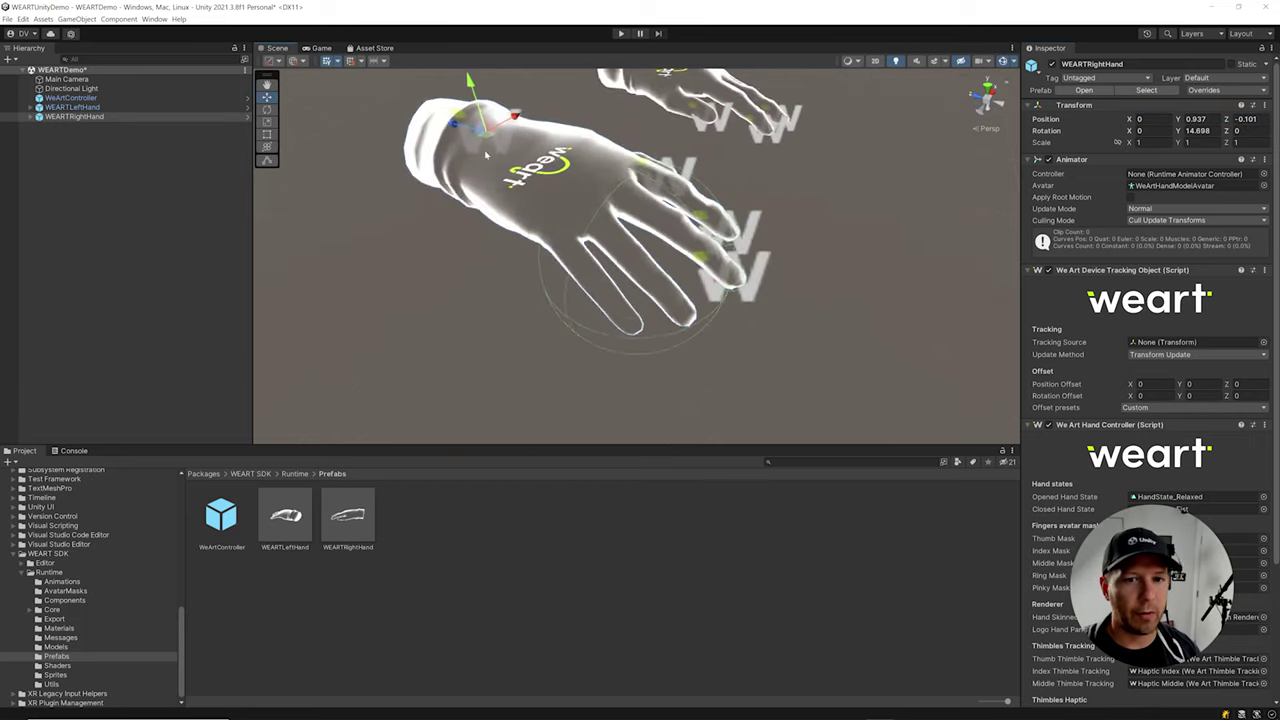
pyautogui.moveTo(600, 240); pyautogui.dragTo(536, 235)
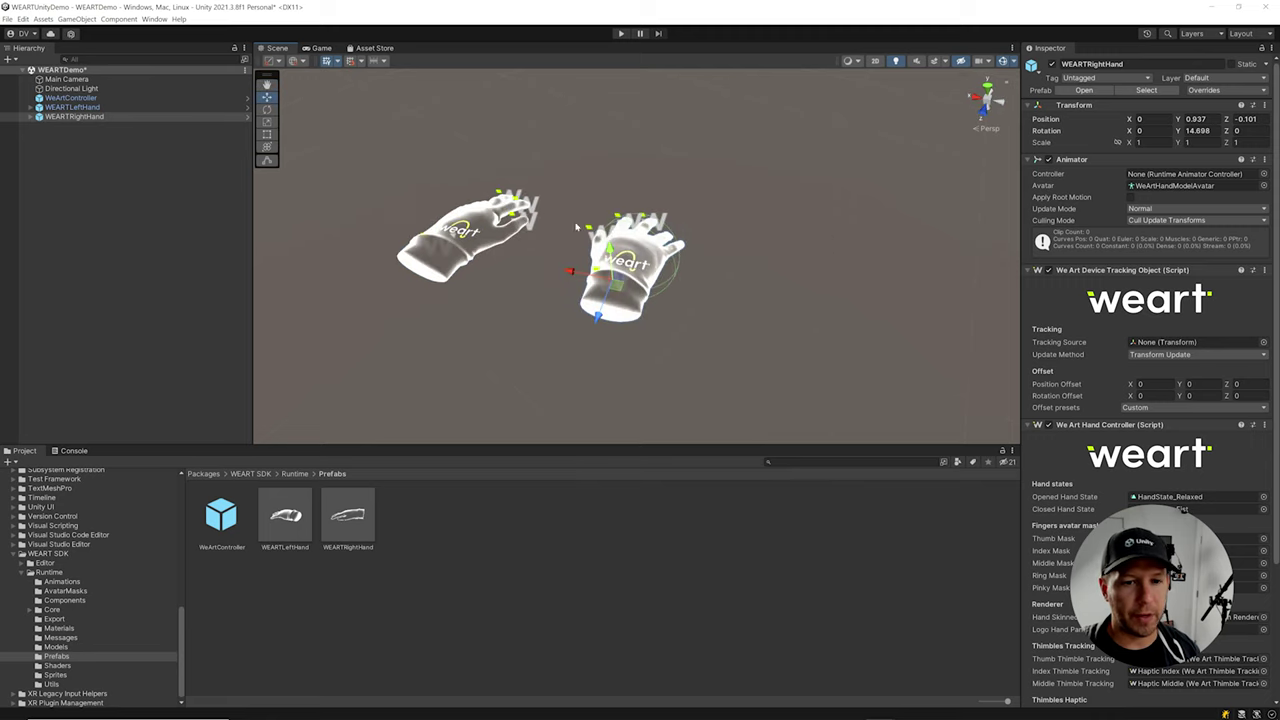
pyautogui.scroll(-3, 519, 188)
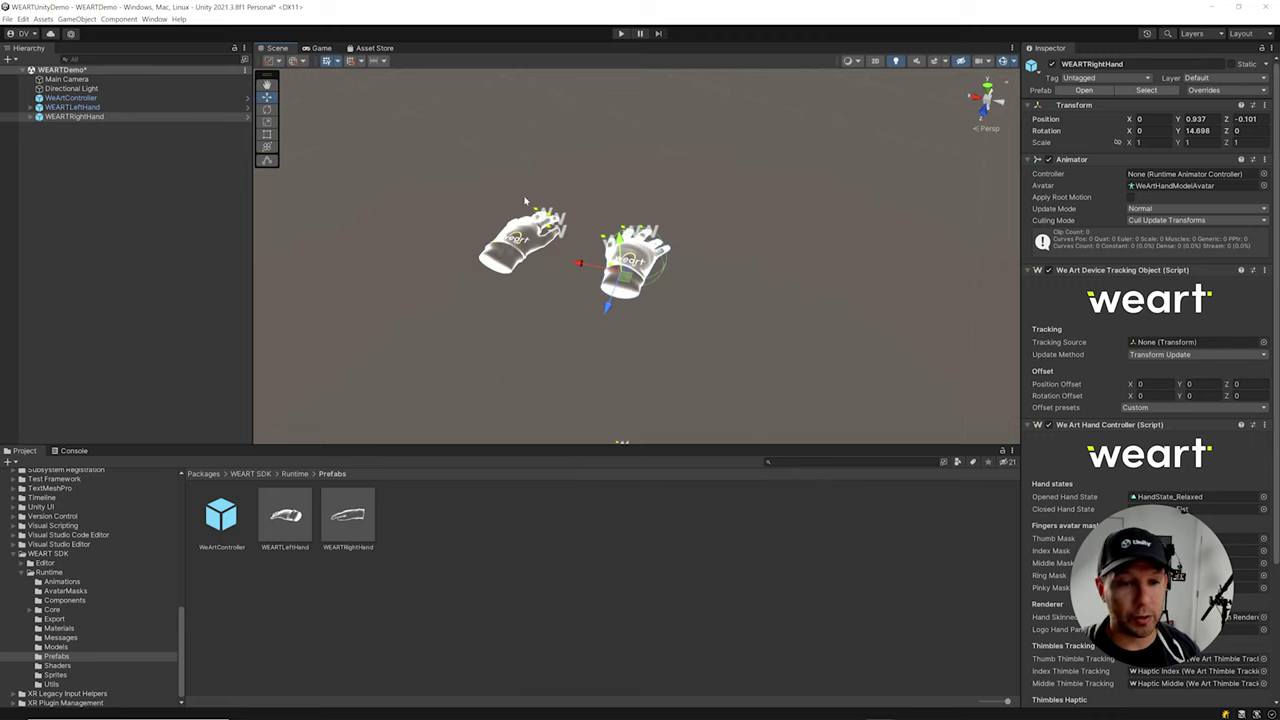
# Add the Floor and Table prefabs from the Assets Prefabs folder to the scene, with the table beneath the hands.
pyautogui.scroll(10, 66, 577)
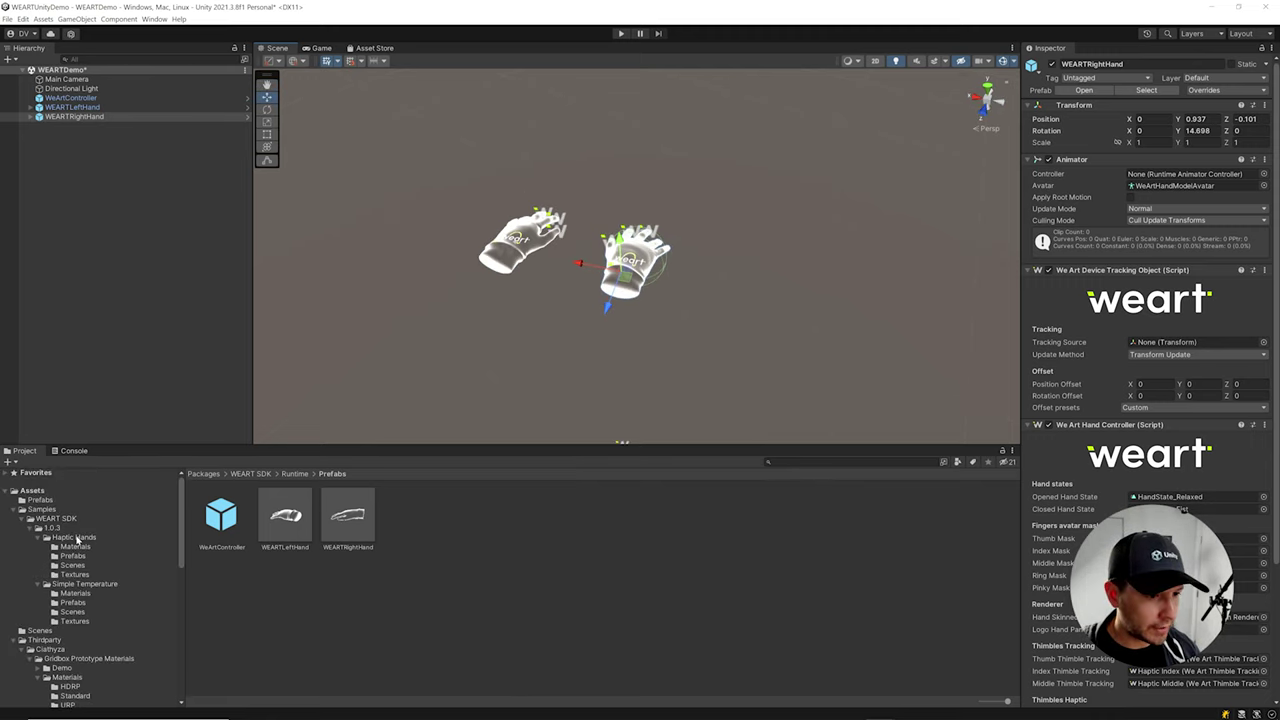
pyautogui.click(60, 501)
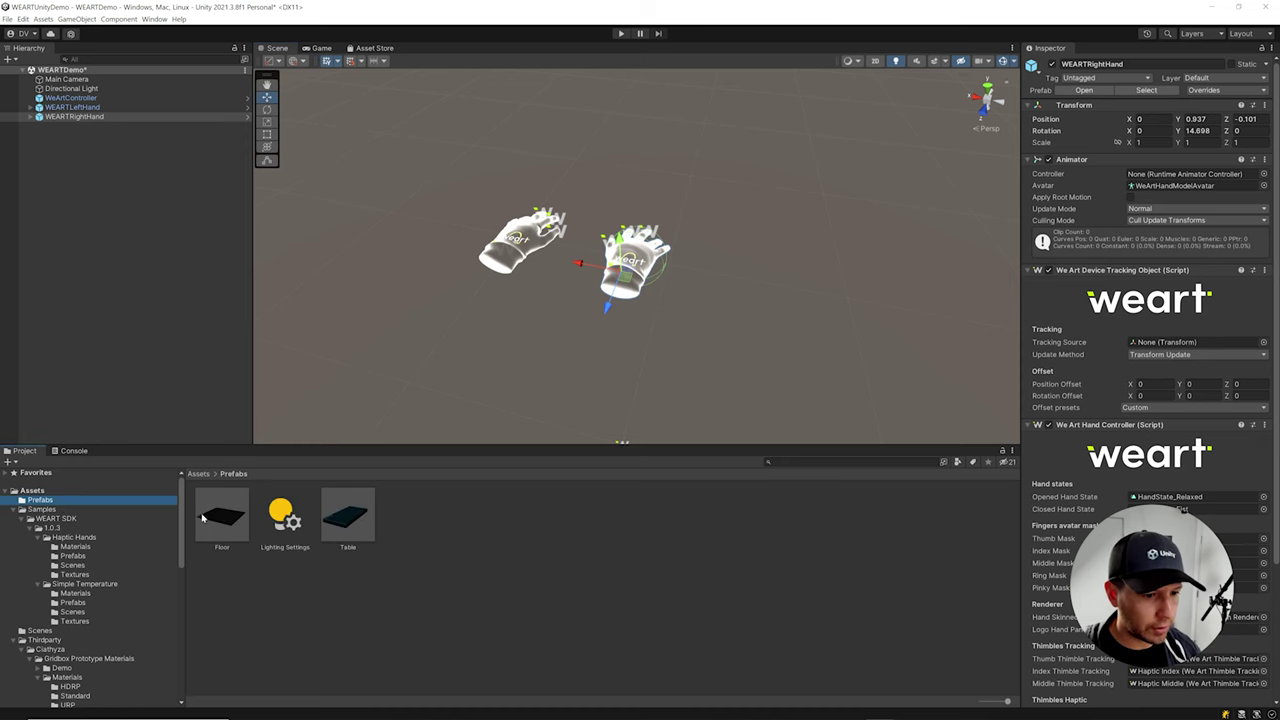
pyautogui.moveTo(205, 517); pyautogui.dragTo(154, 331)
pyautogui.scroll(-3, 486, 296)
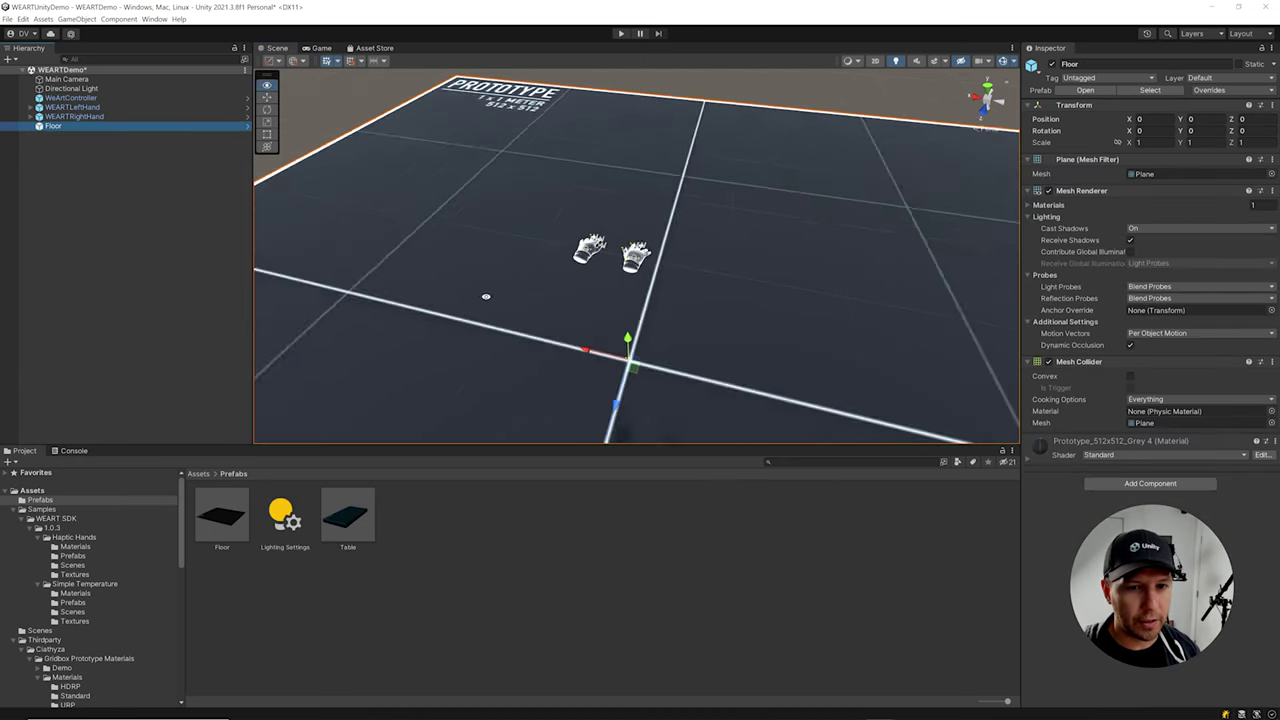
pyautogui.scroll(-2, 486, 296)
pyautogui.moveTo(350, 515); pyautogui.dragTo(428, 391)
pyautogui.scroll(-2, 627, 296)
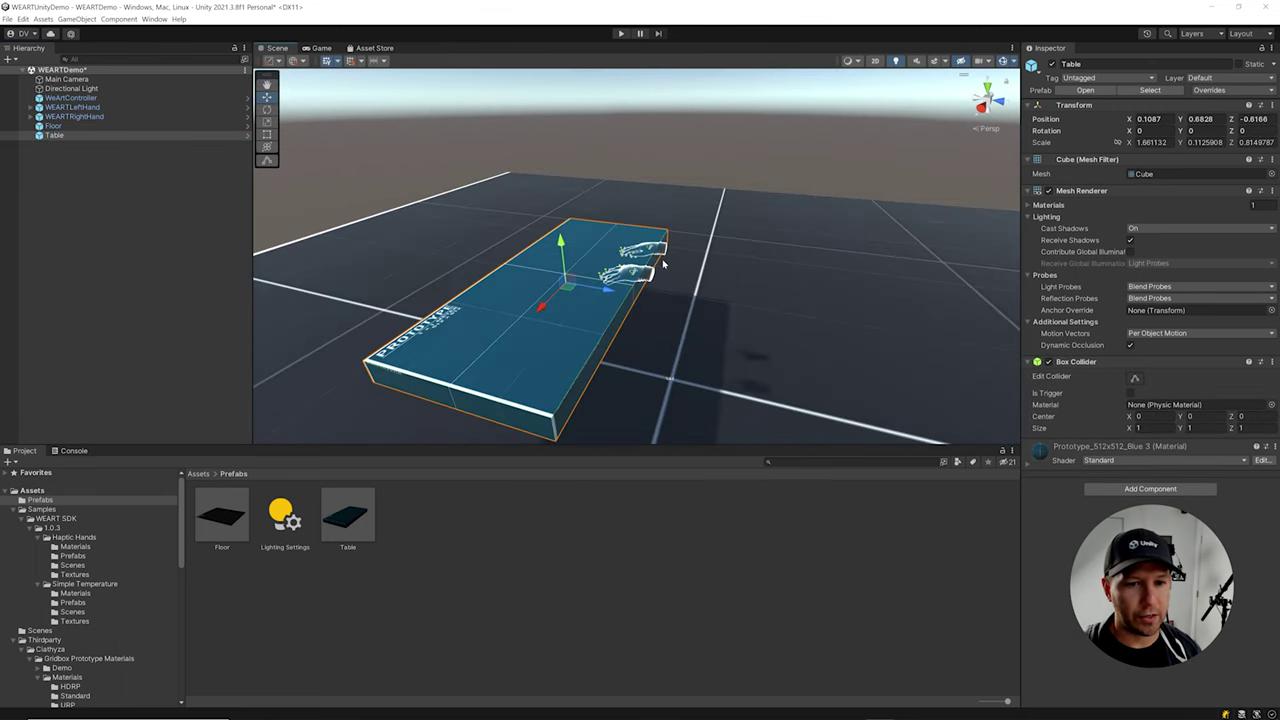
pyautogui.scroll(2, 663, 263)
# Place the TouchableCube prefab from the Haptic Hands sample's Prefabs folder on the table beside the hands.
pyautogui.scroll(-3, 140, 587)
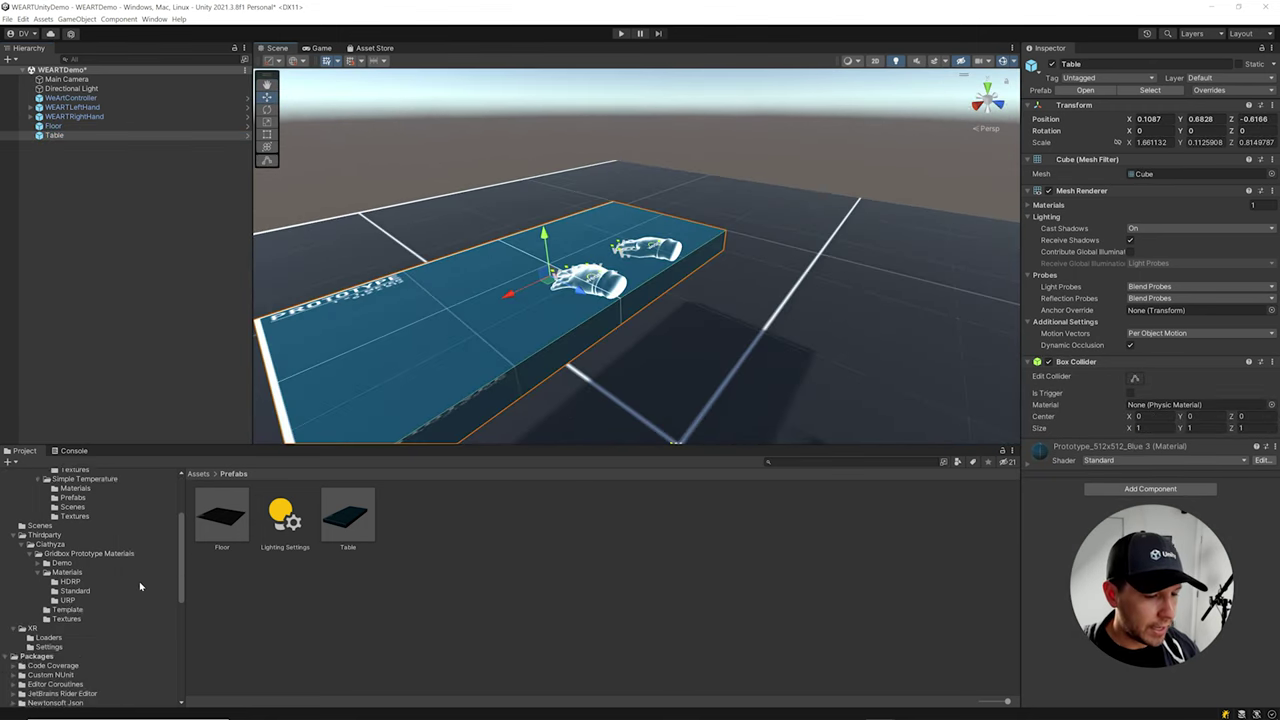
pyautogui.scroll(3, 140, 587)
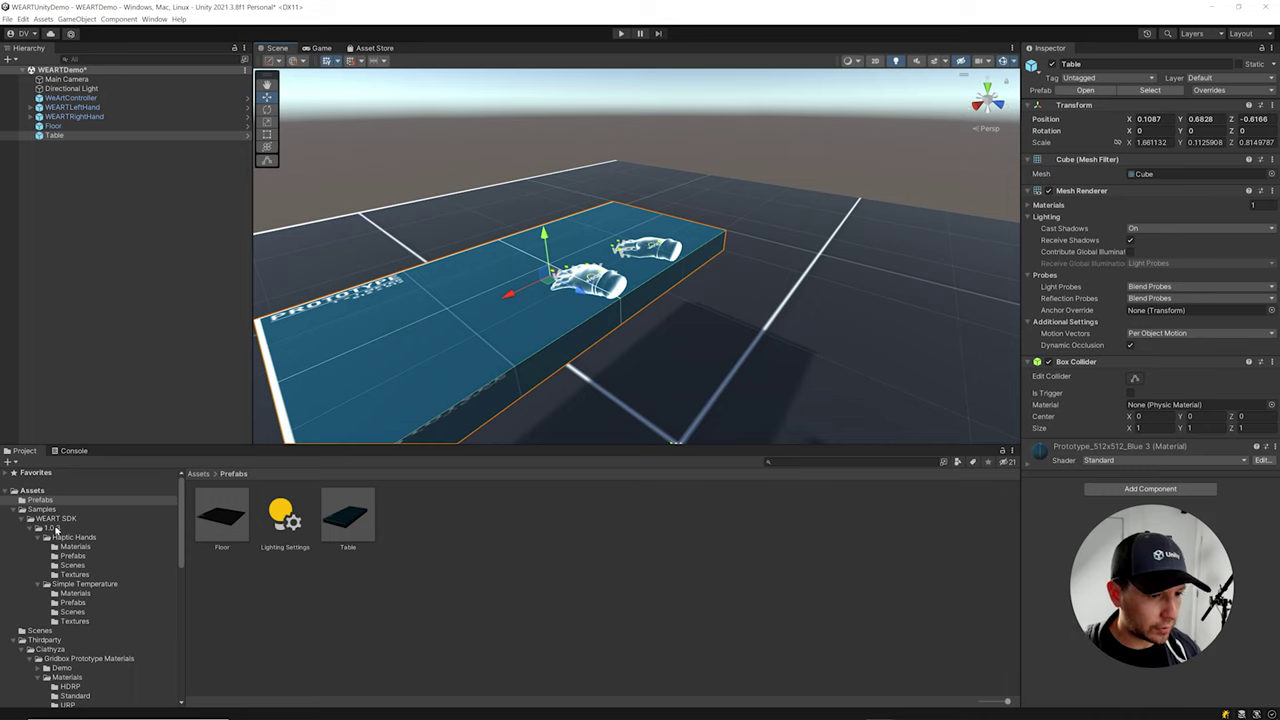
pyautogui.click(80, 556)
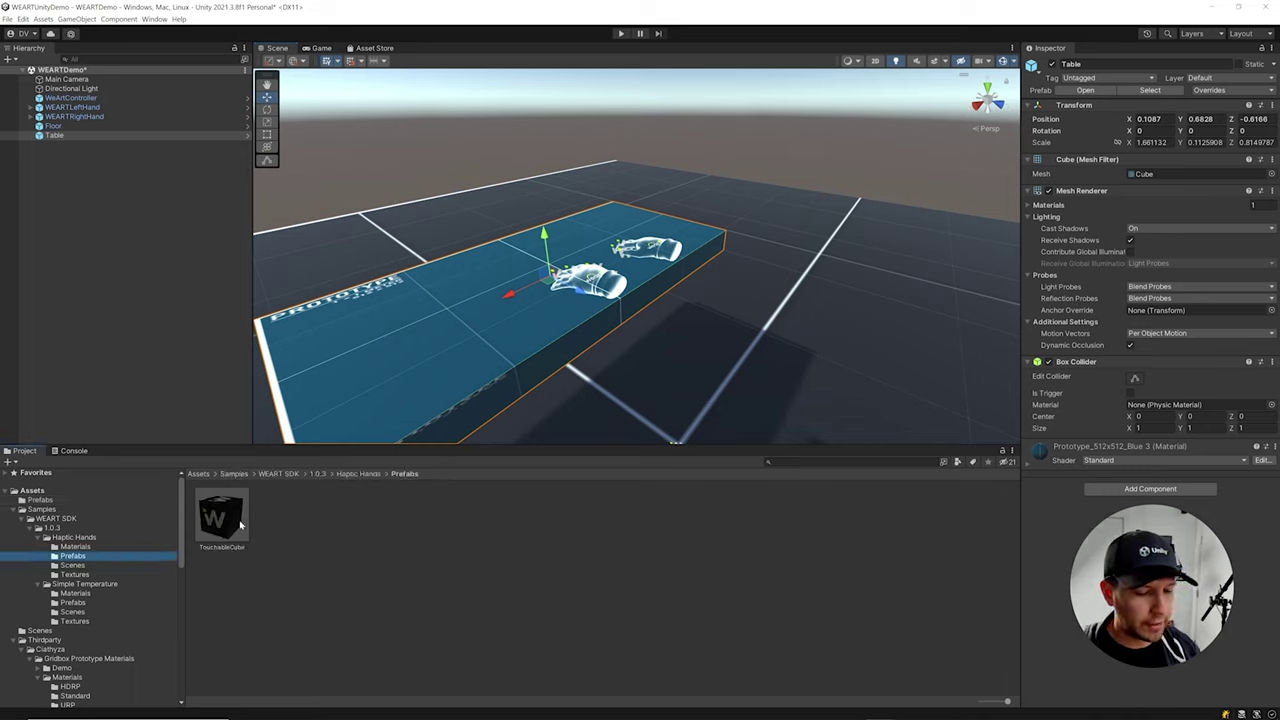
pyautogui.click(80, 603)
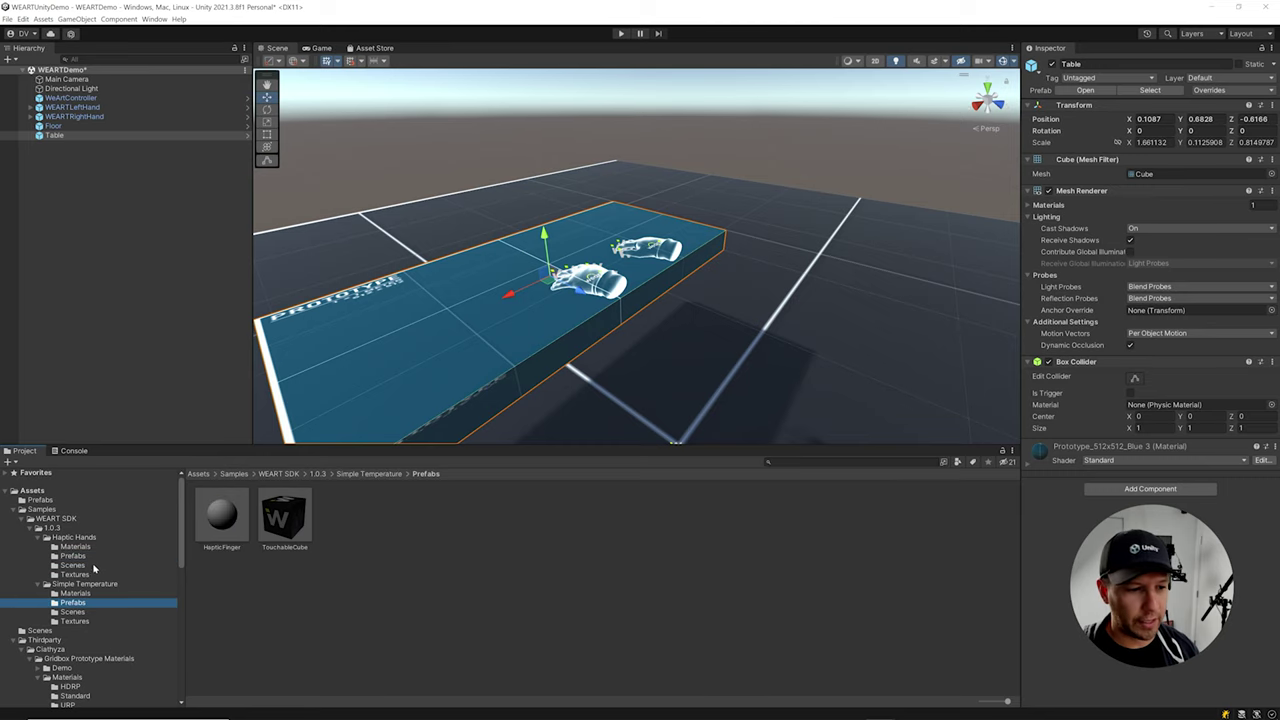
pyautogui.click(80, 556)
pyautogui.moveTo(221, 517); pyautogui.dragTo(505, 345)
pyautogui.scroll(3, 505, 345)
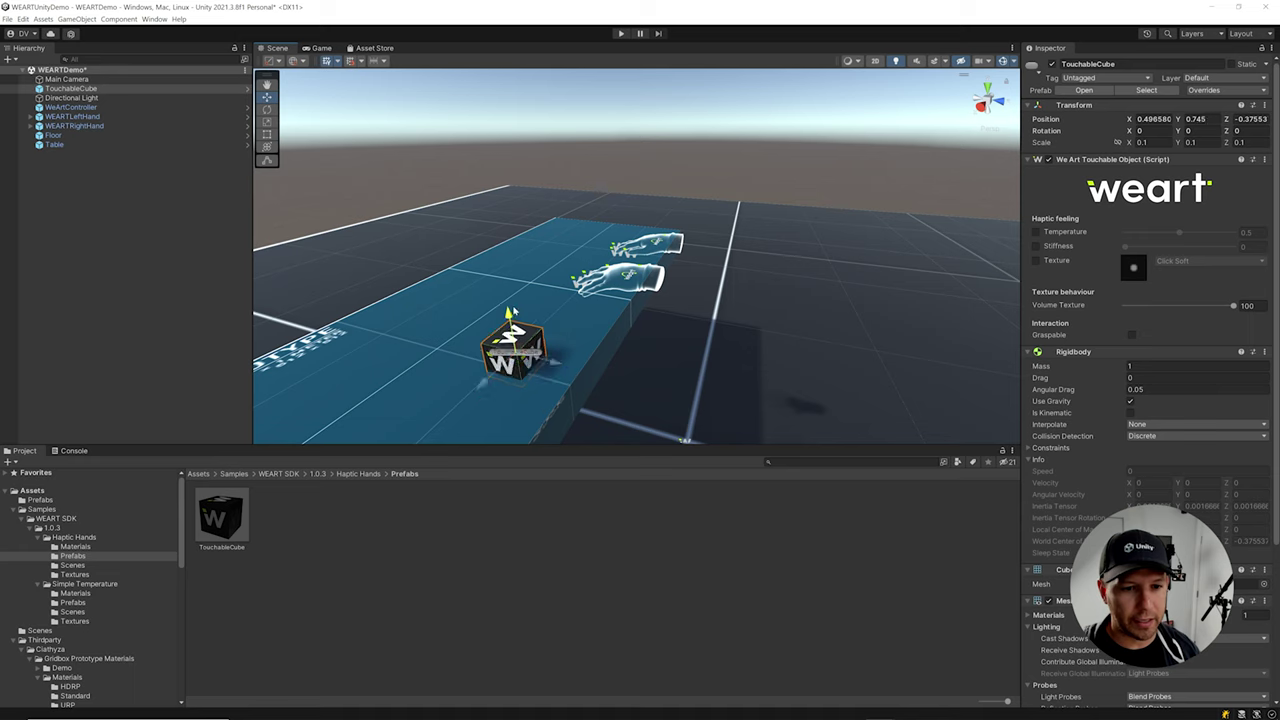
# Adjust the TouchableCube's height above the table to a Y position of about 0.789.
pyautogui.press('f')
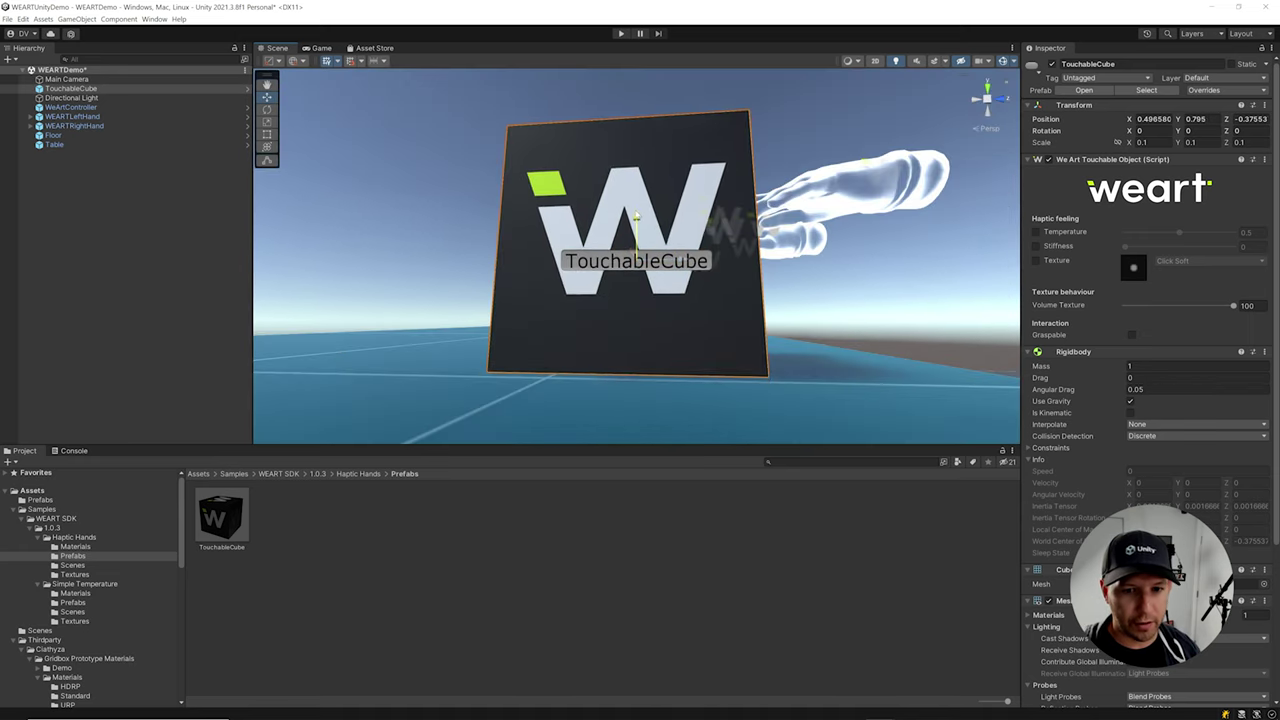
pyautogui.moveTo(635, 215); pyautogui.dragTo(955, 265)
pyautogui.scroll(-4, 727, 310)
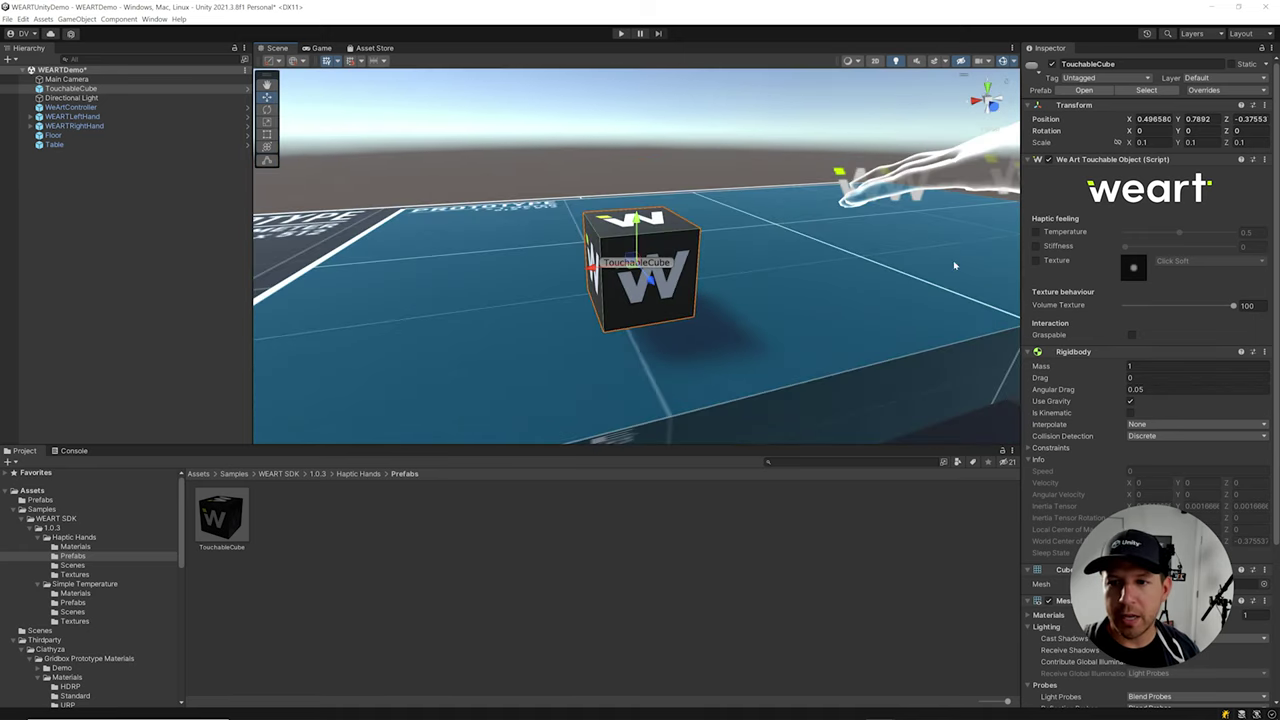
# Enable the Temperature haptic feeling on the TouchableCube and set it to 1.
pyautogui.click(1036, 232)
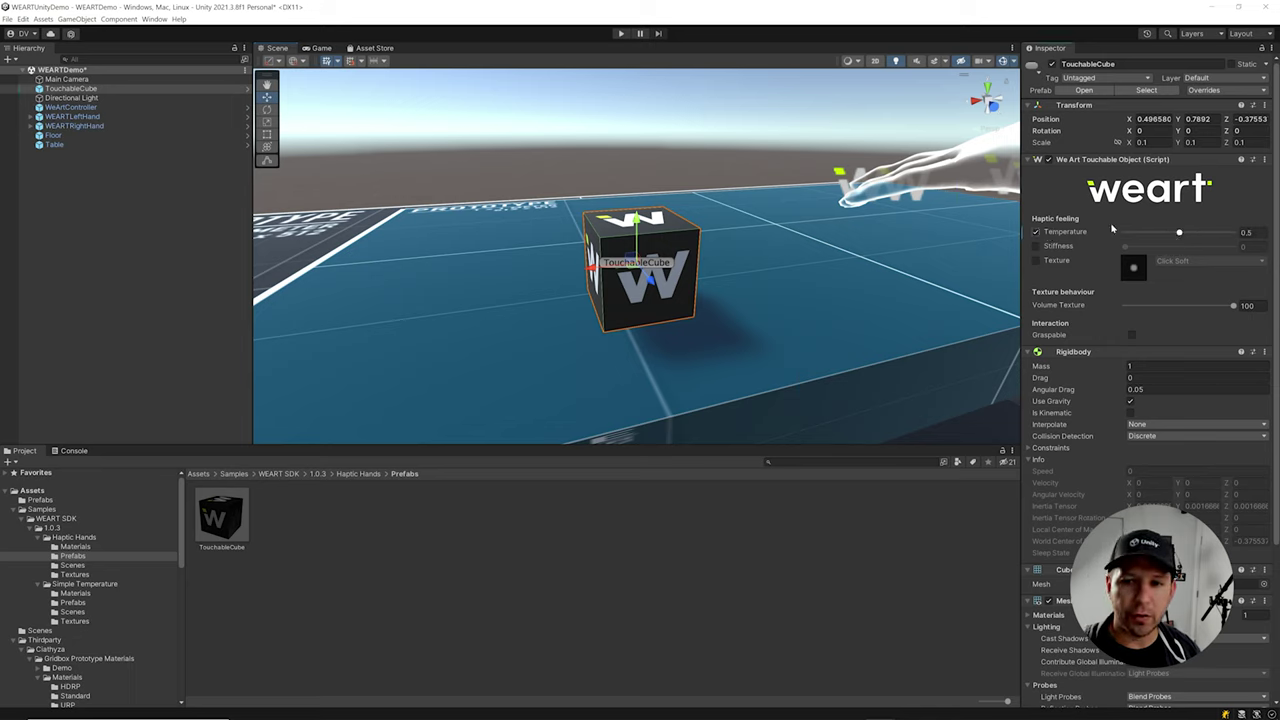
pyautogui.moveTo(1179, 234); pyautogui.dragTo(1236, 233)
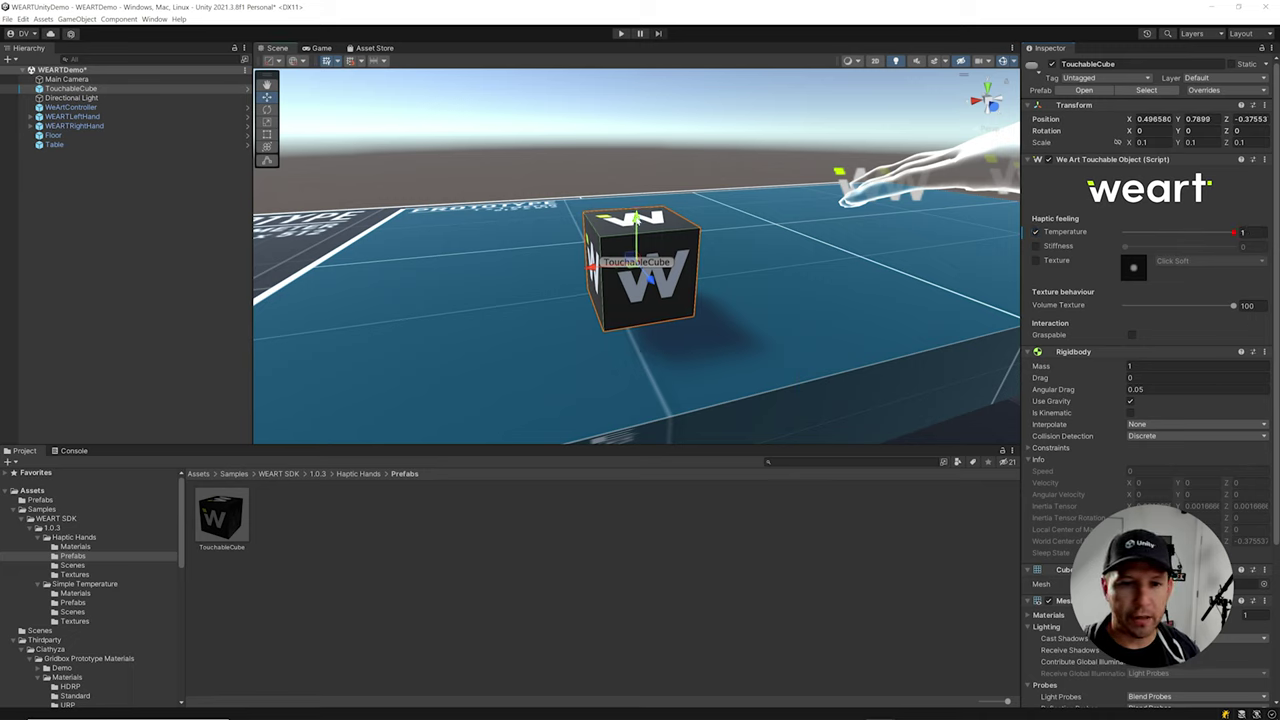
# Duplicate the TouchableCube, place the copy beside it at X about 0.28, and set its Temperature to 0.
pyautogui.hotkey('ctrl', 'd')
pyautogui.moveTo(595, 266); pyautogui.dragTo(755, 262)
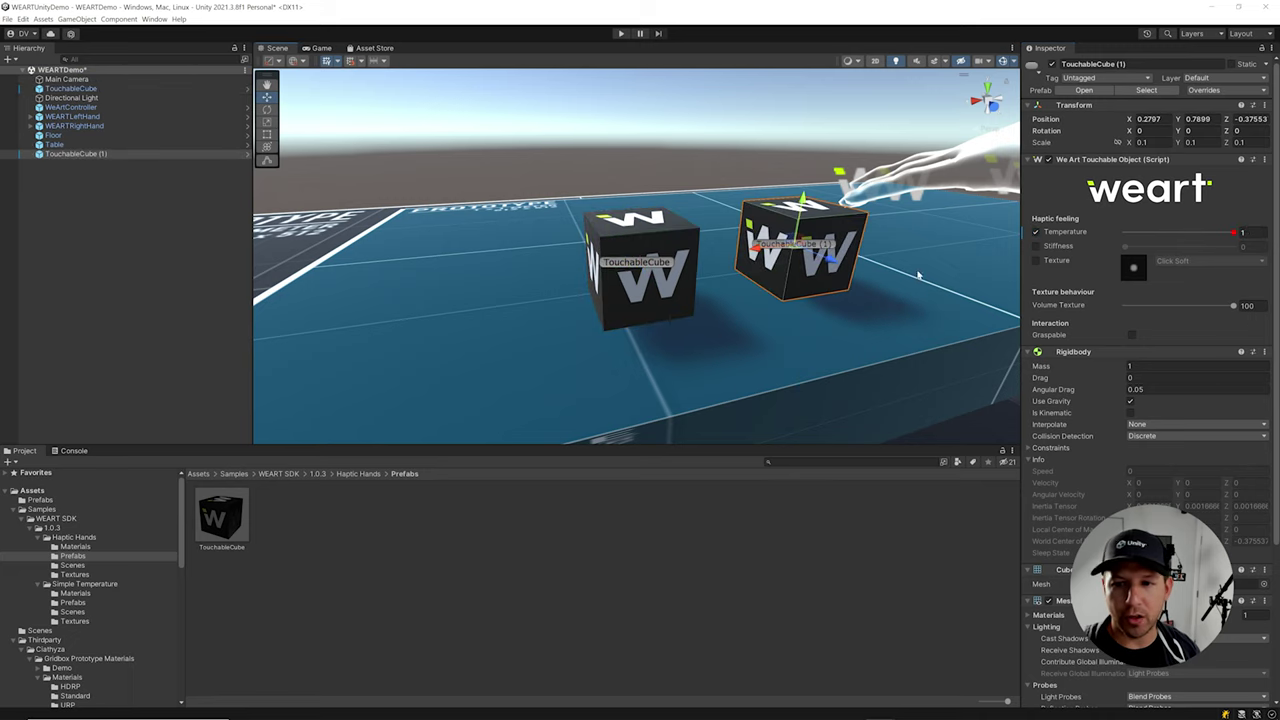
pyautogui.moveTo(1236, 233); pyautogui.dragTo(1025, 235)
# Duplicate the second cube and place the third one further along the table at X about 0.054.
pyautogui.scroll(-3, 640, 280)
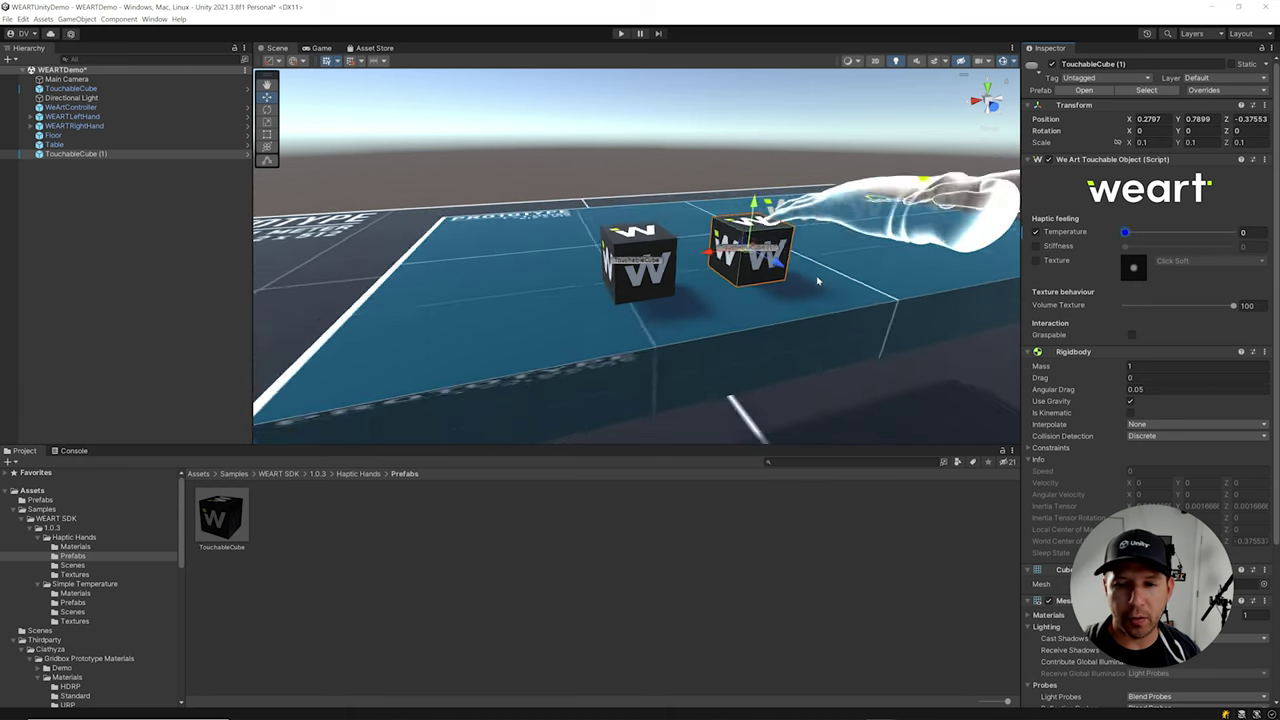
pyautogui.moveTo(600, 300); pyautogui.dragTo(760, 290)
pyautogui.hotkey('ctrl', 'd')
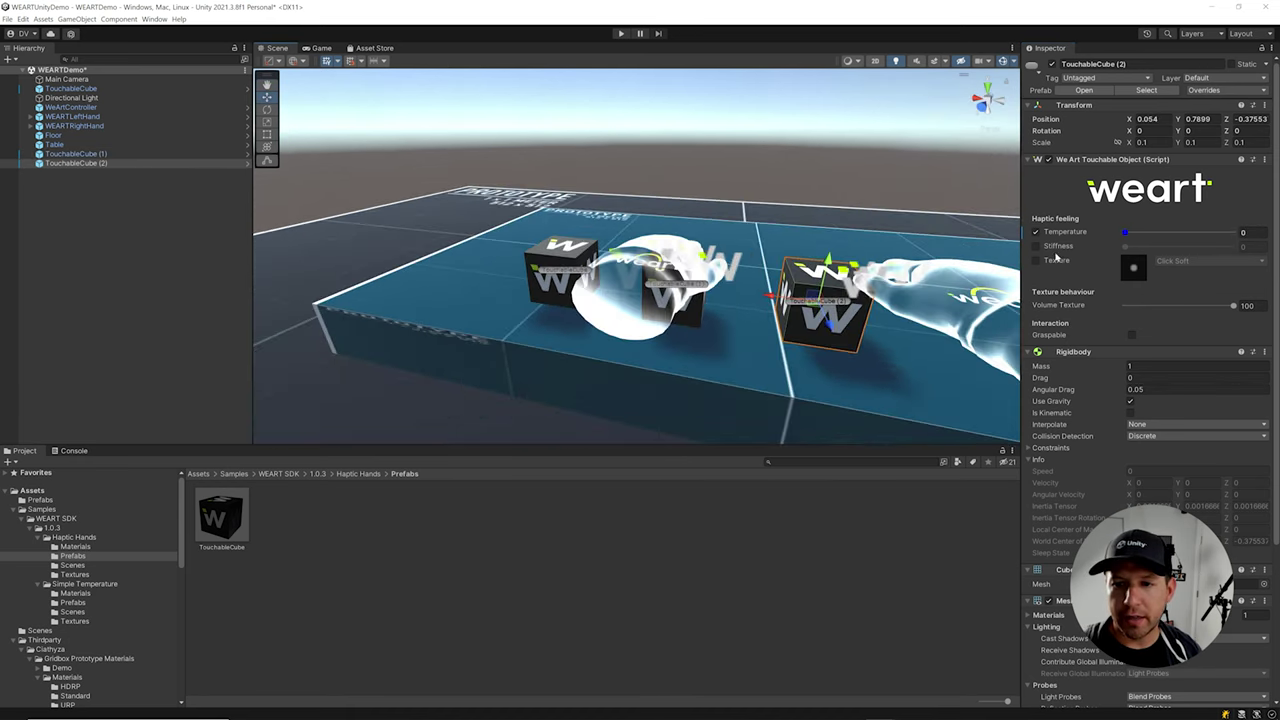
# Set the third cube's haptic feeling to Temperature 0.617, Stiffness 0.81 and the Leather texture.
pyautogui.moveTo(1124, 233); pyautogui.dragTo(1192, 233)
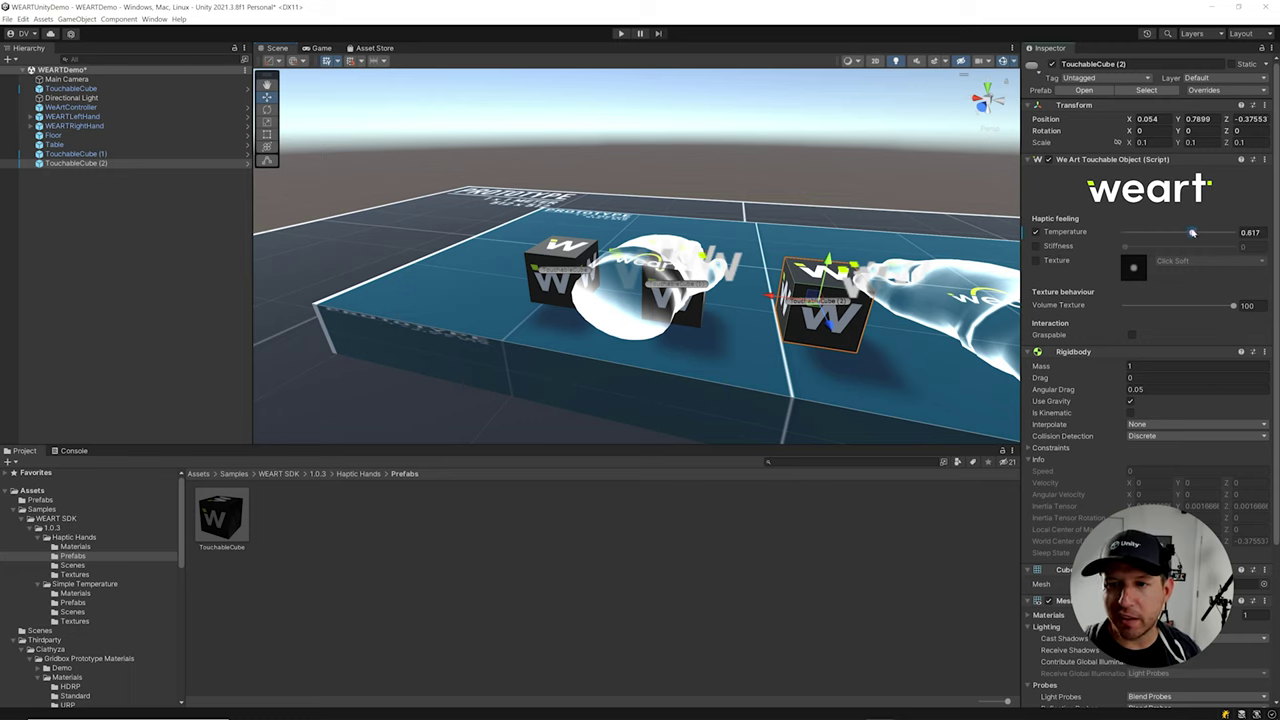
pyautogui.click(1036, 246)
pyautogui.moveTo(1142, 248); pyautogui.dragTo(1214, 250)
pyautogui.click(1036, 260)
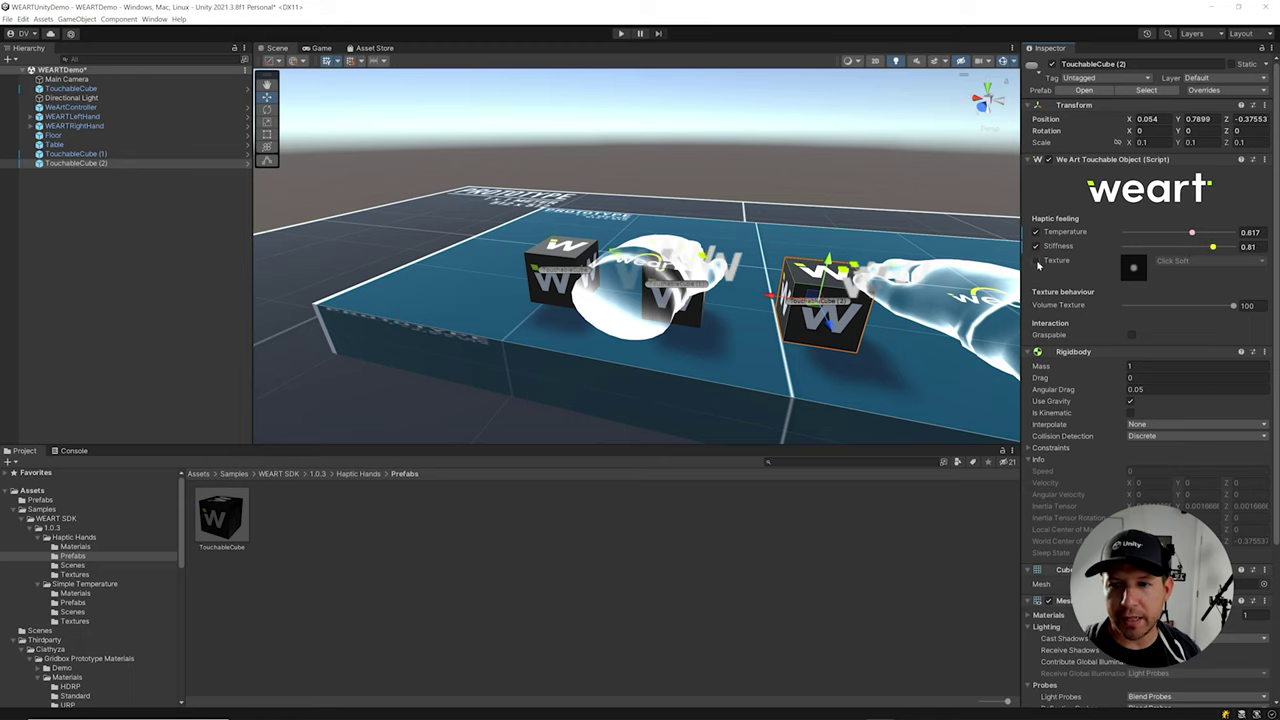
pyautogui.click(1200, 261)
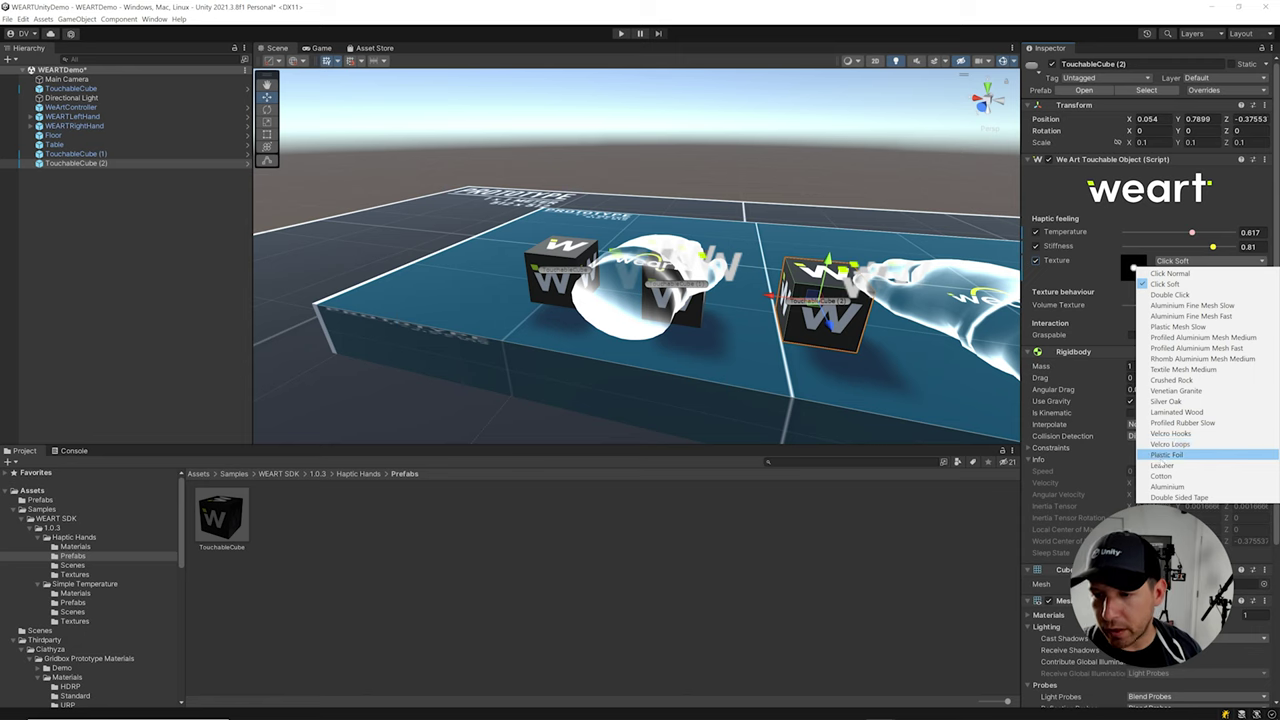
pyautogui.click(1162, 465)
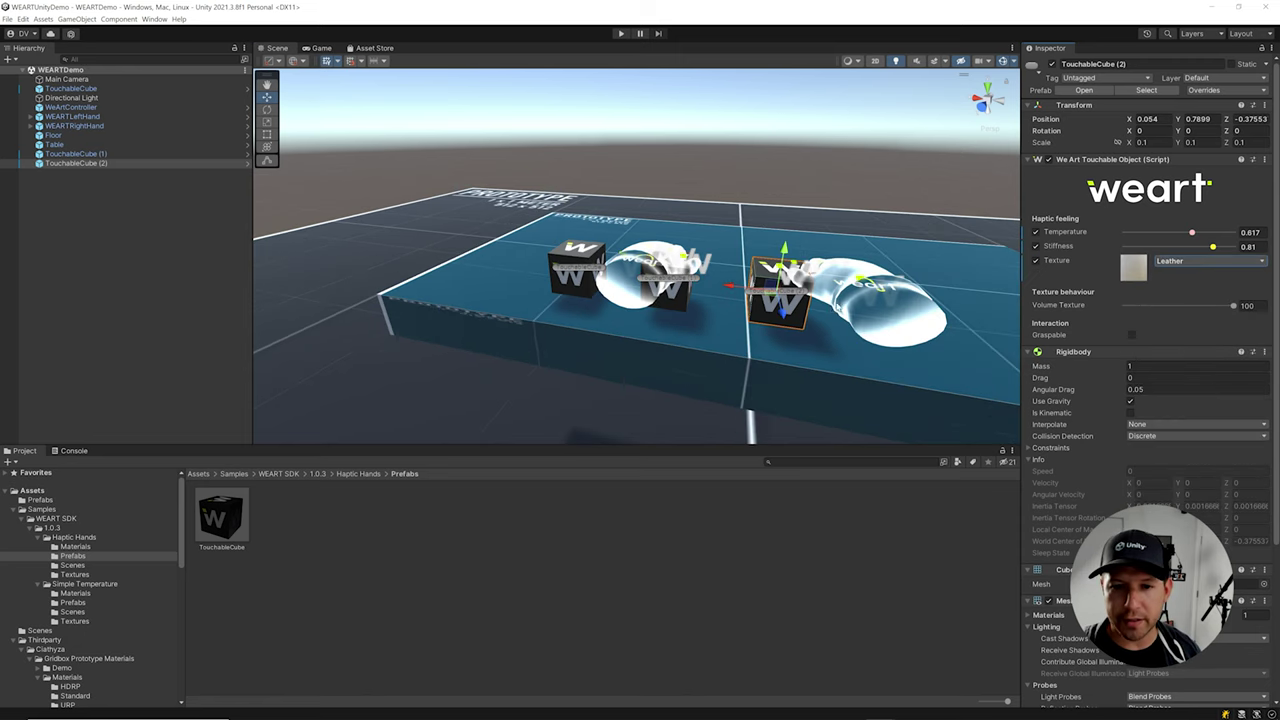
# Duplicate the third cube, place the fourth at X about -0.109, and set its Texture to Silver Oak.
pyautogui.moveTo(800, 327); pyautogui.dragTo(785, 330)
pyautogui.moveTo(724, 298); pyautogui.dragTo(810, 314)
pyautogui.hotkey('ctrl', 'd')
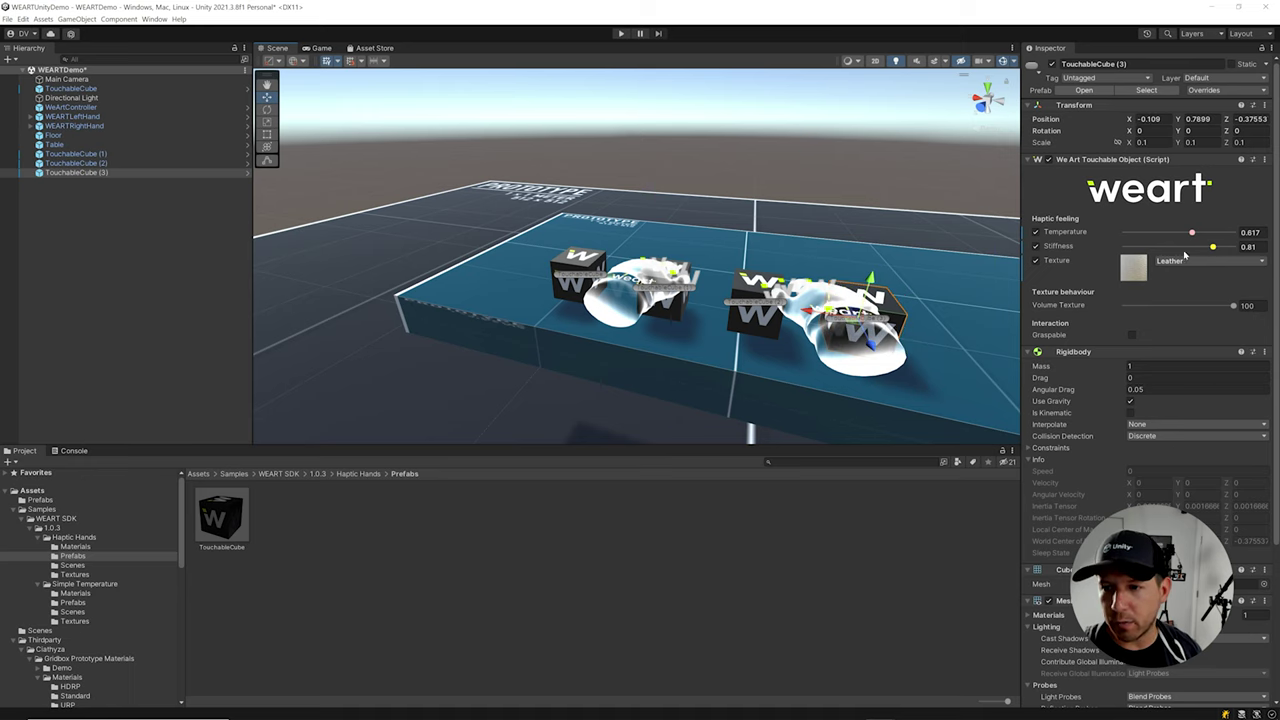
pyautogui.click(1188, 262)
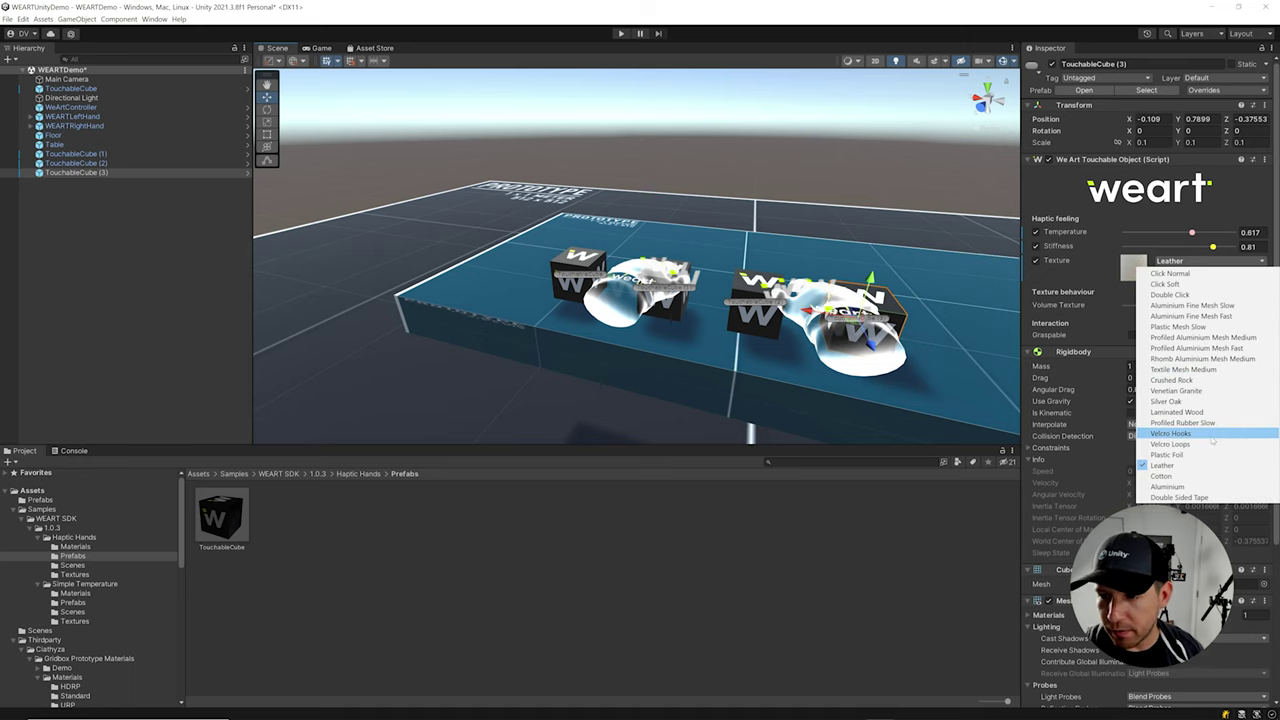
pyautogui.click(1166, 401)
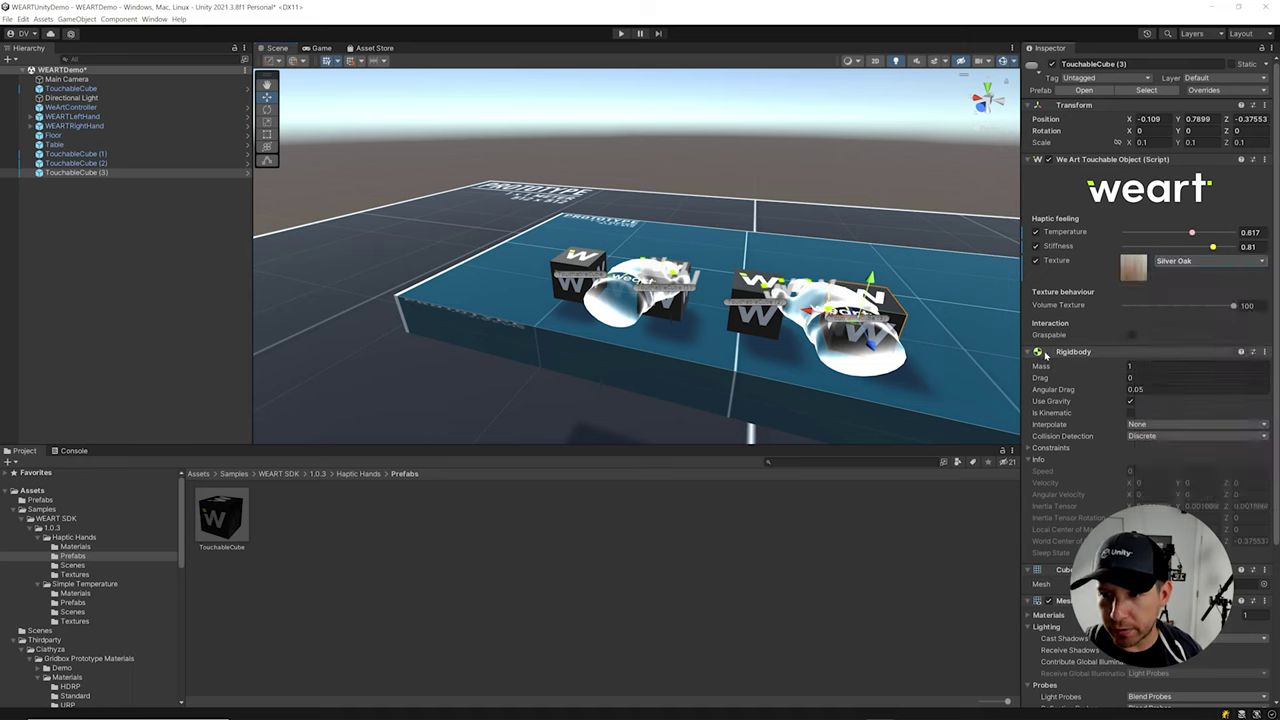
# Run the scene in Play mode to check the table with the four cubes.
pyautogui.scroll(-2, 883, 315)
pyautogui.moveTo(883, 315); pyautogui.dragTo(647, 233)
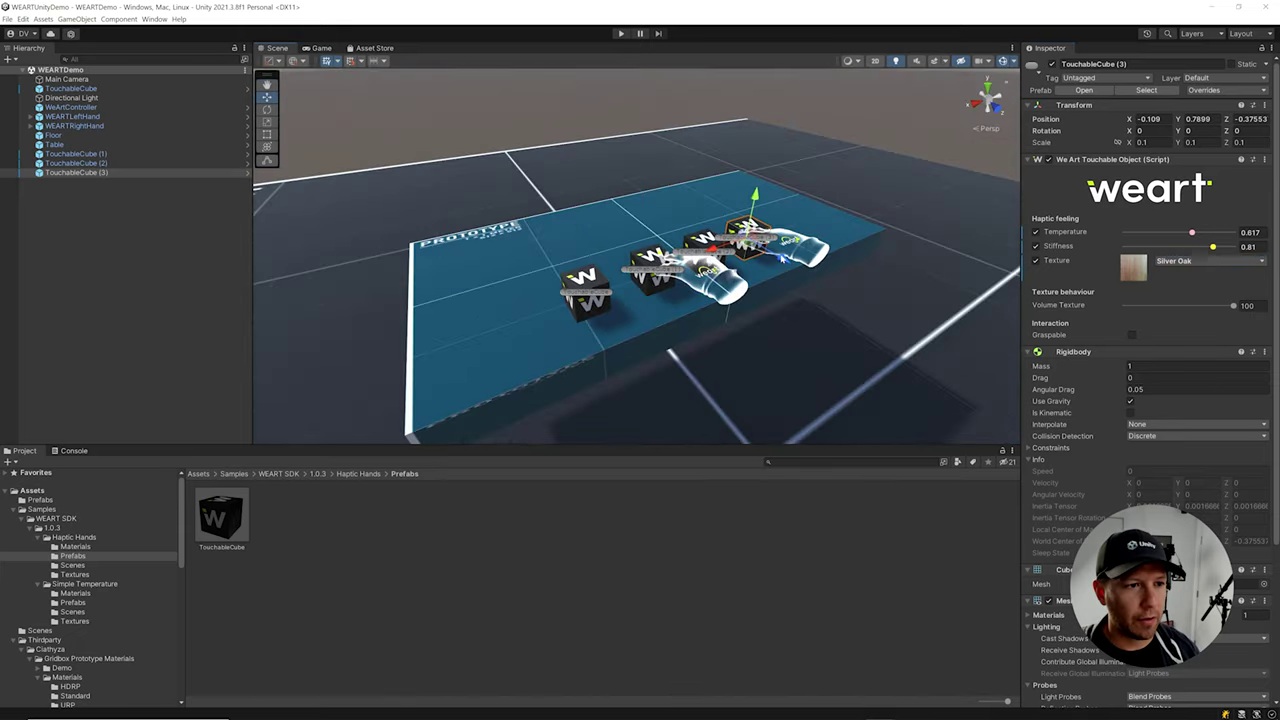
pyautogui.hotkey('ctrl', 'p')
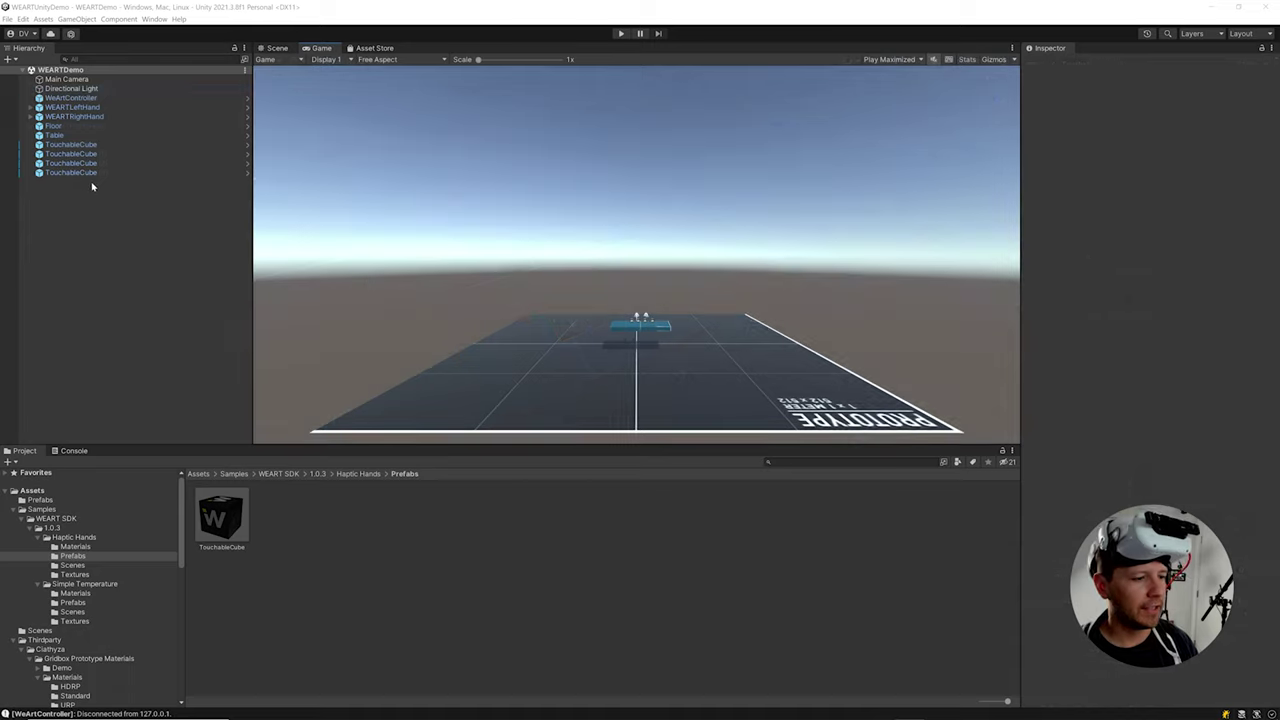
# Convert the Main Camera to an XR Rig.
pyautogui.click(101, 88)
pyautogui.rightClick(104, 80)
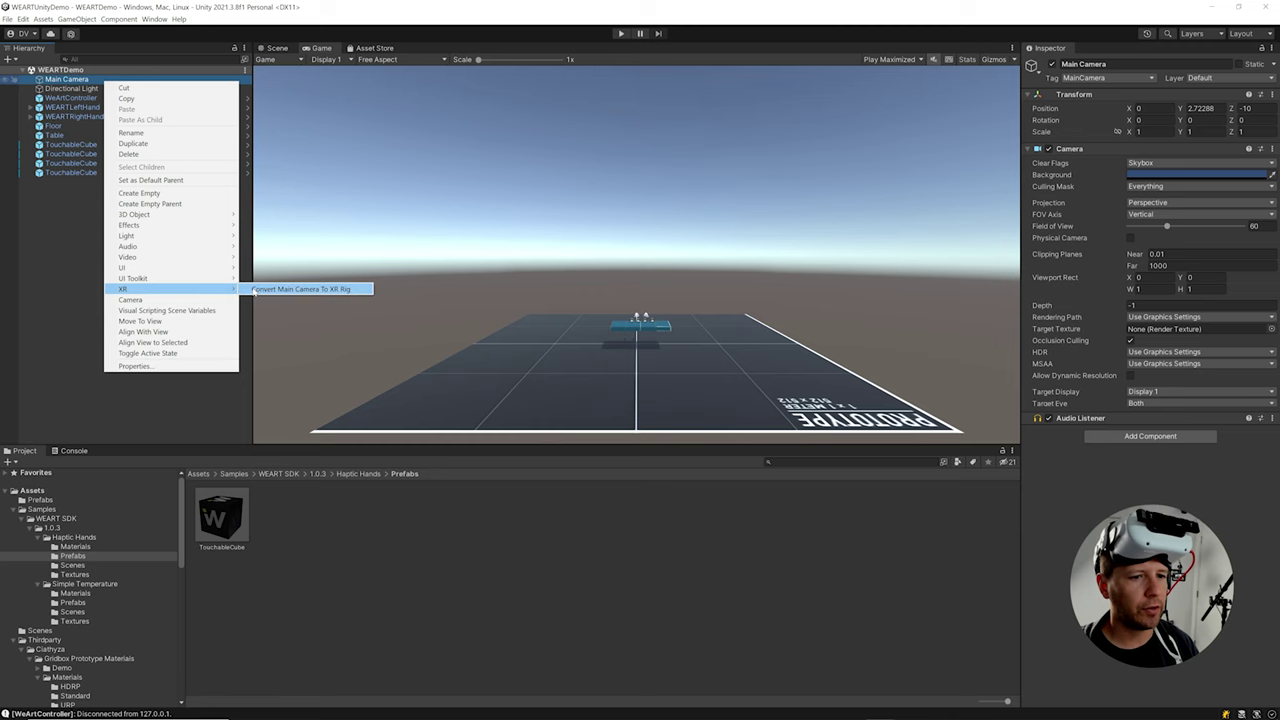
pyautogui.click(255, 290)
# Create an empty child object named Left Controller under XRRig.
pyautogui.click(74, 174)
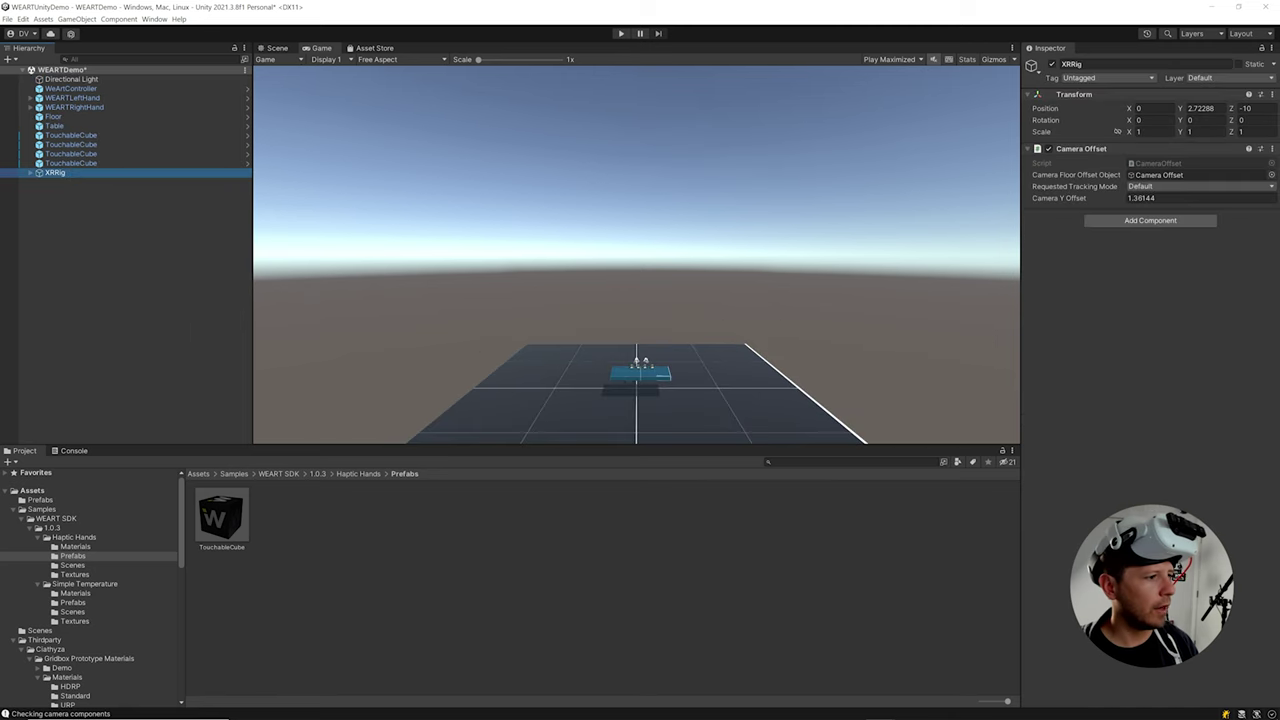
pyautogui.rightClick(74, 174)
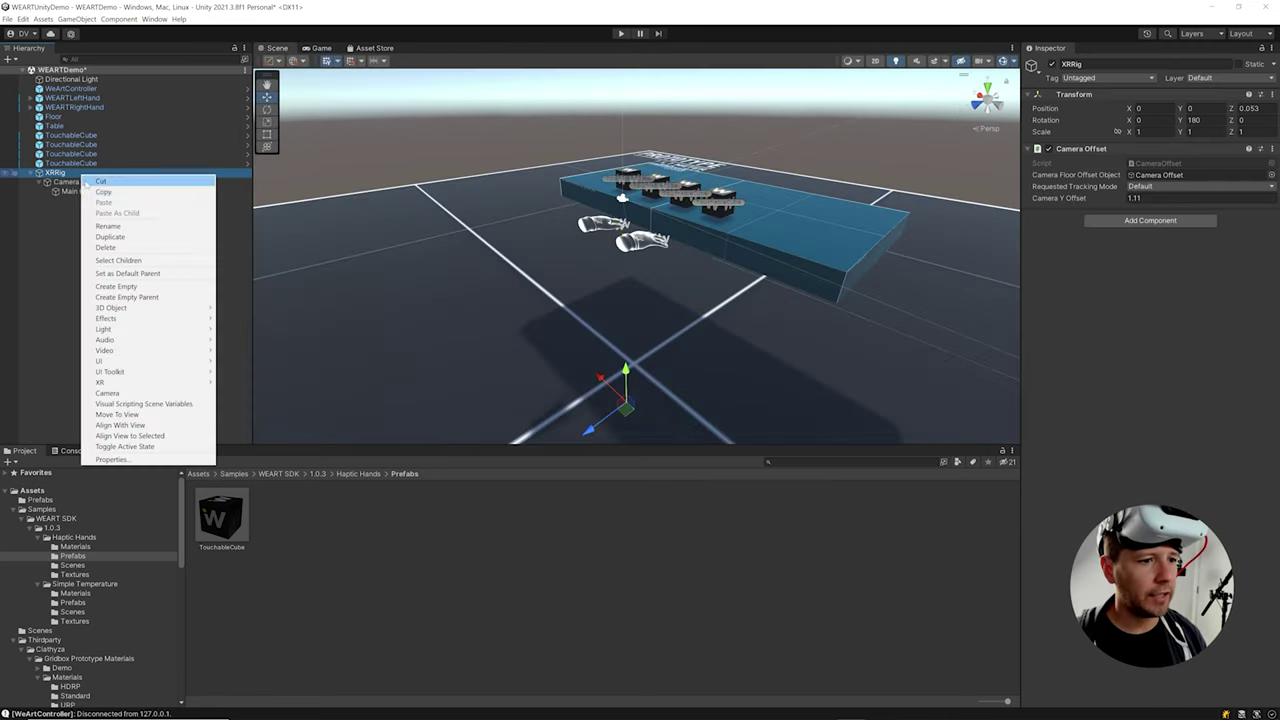
pyautogui.click(112, 285)
pyautogui.write('Left Contr')
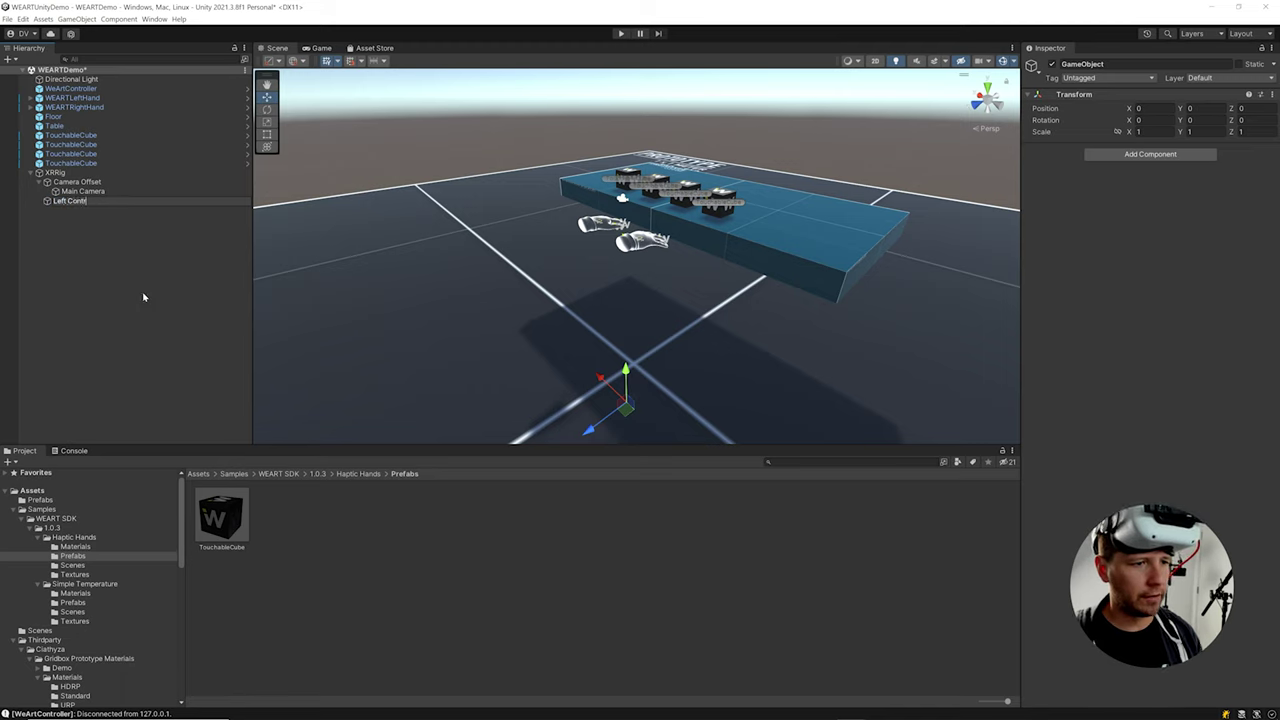
pyautogui.write('oller')
pyautogui.press('Return')
# Duplicate the Left Controller object and rename the copy Right Controller.
pyautogui.hotkey('ctrl', 'd')
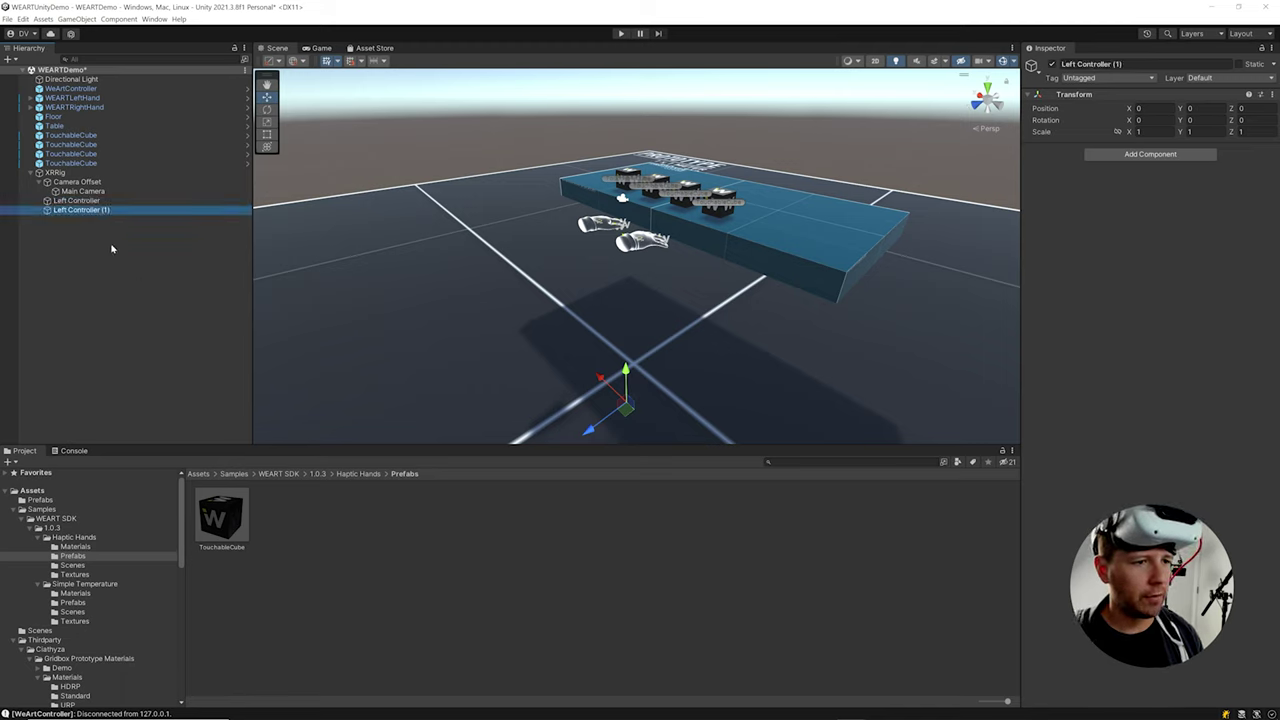
pyautogui.press('F2')
pyautogui.press('End')
pyautogui.press('BackSpace')
pyautogui.press('BackSpace')
pyautogui.press('BackSpace')
pyautogui.press('BackSpace')
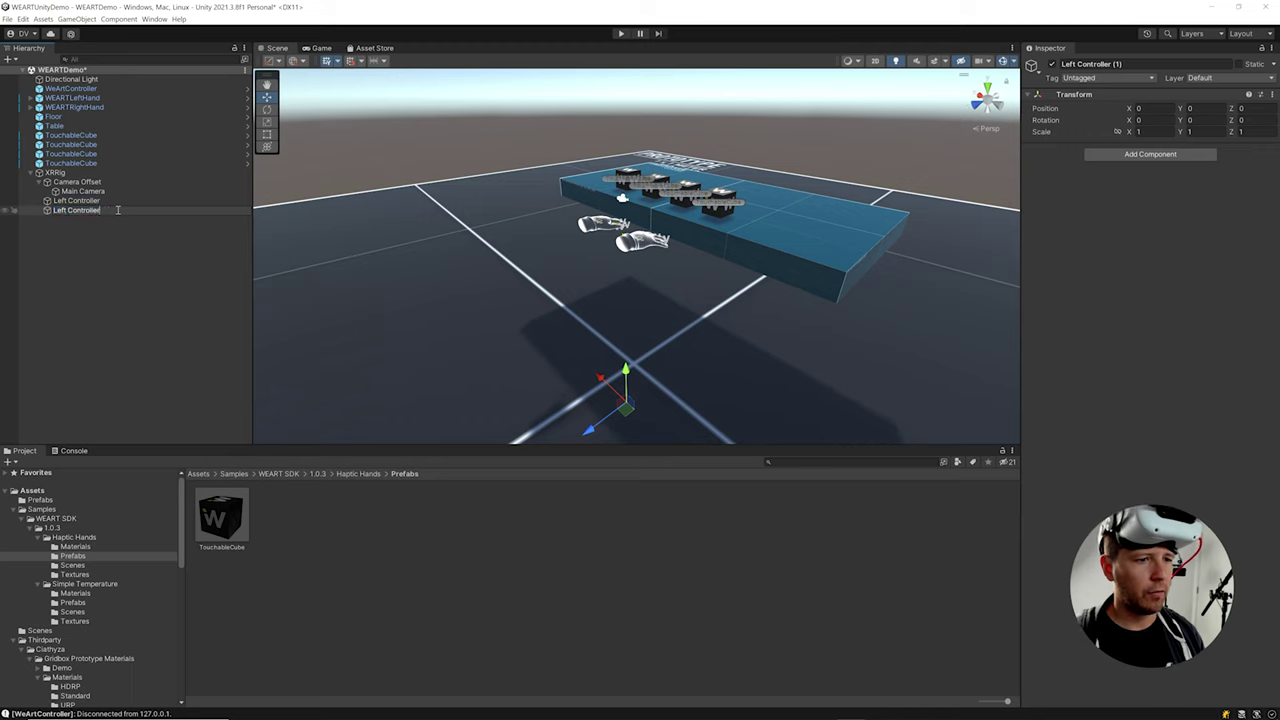
pyautogui.write('Right')
pyautogui.press('Return')
# Add a Tracked Pose Driver to Left Controller and set its Device to Generic XR Controller.
pyautogui.click(131, 201)
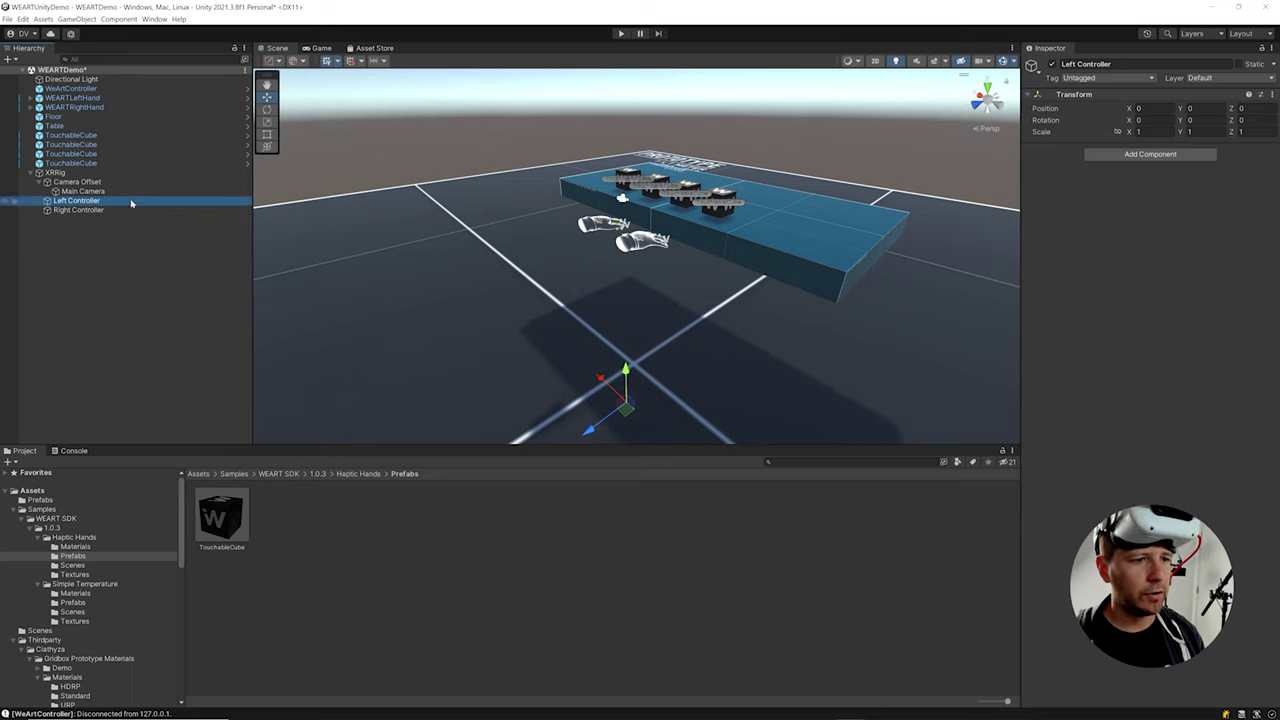
pyautogui.click(1134, 155)
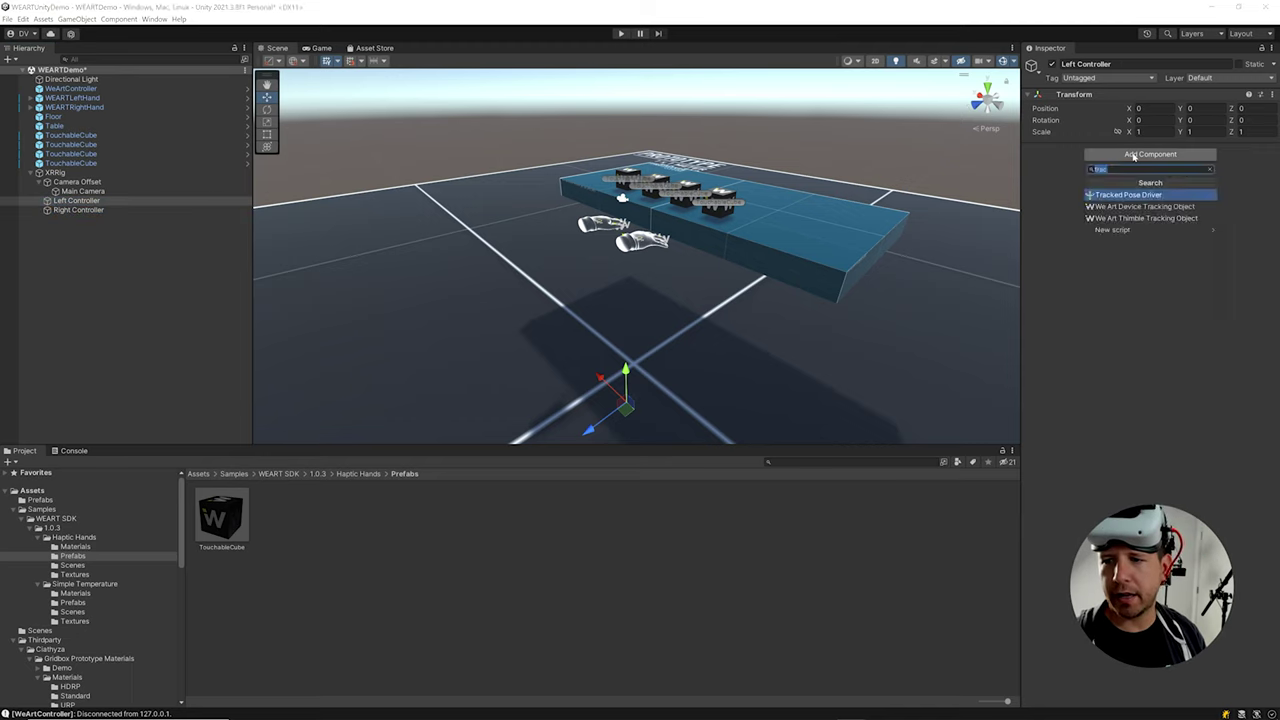
pyautogui.click(1134, 196)
pyautogui.click(1158, 163)
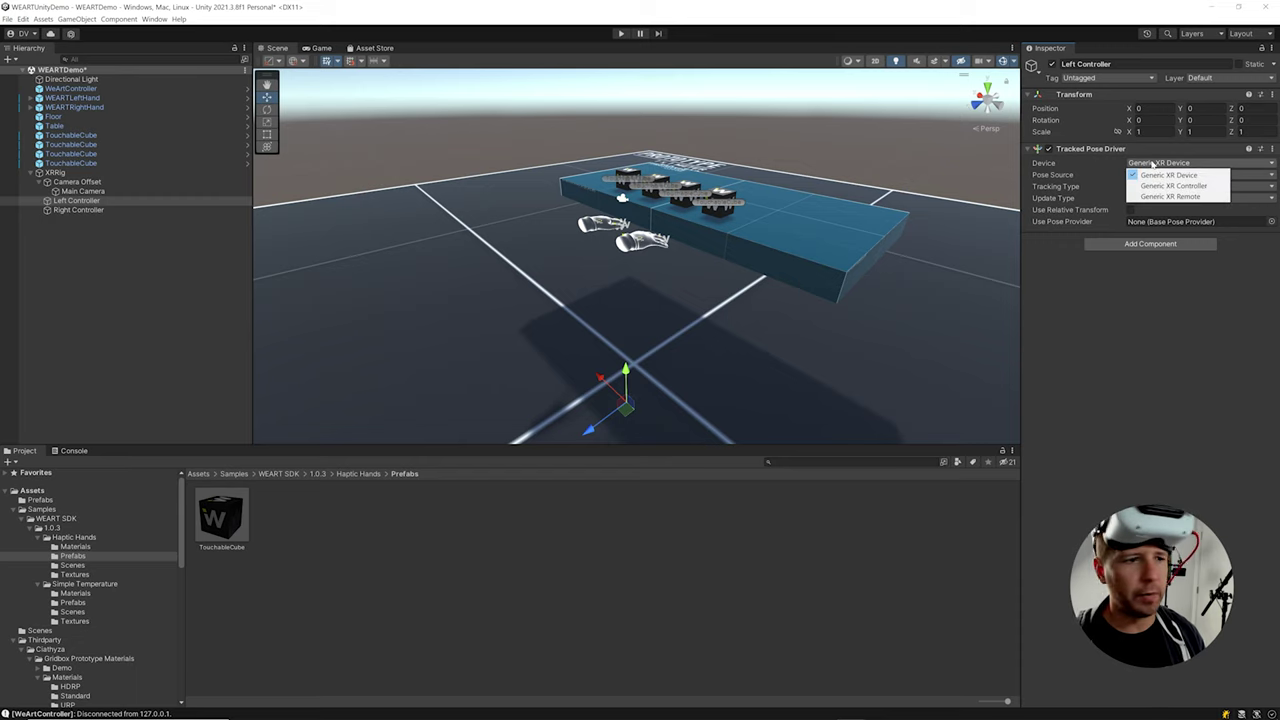
pyautogui.click(1150, 185)
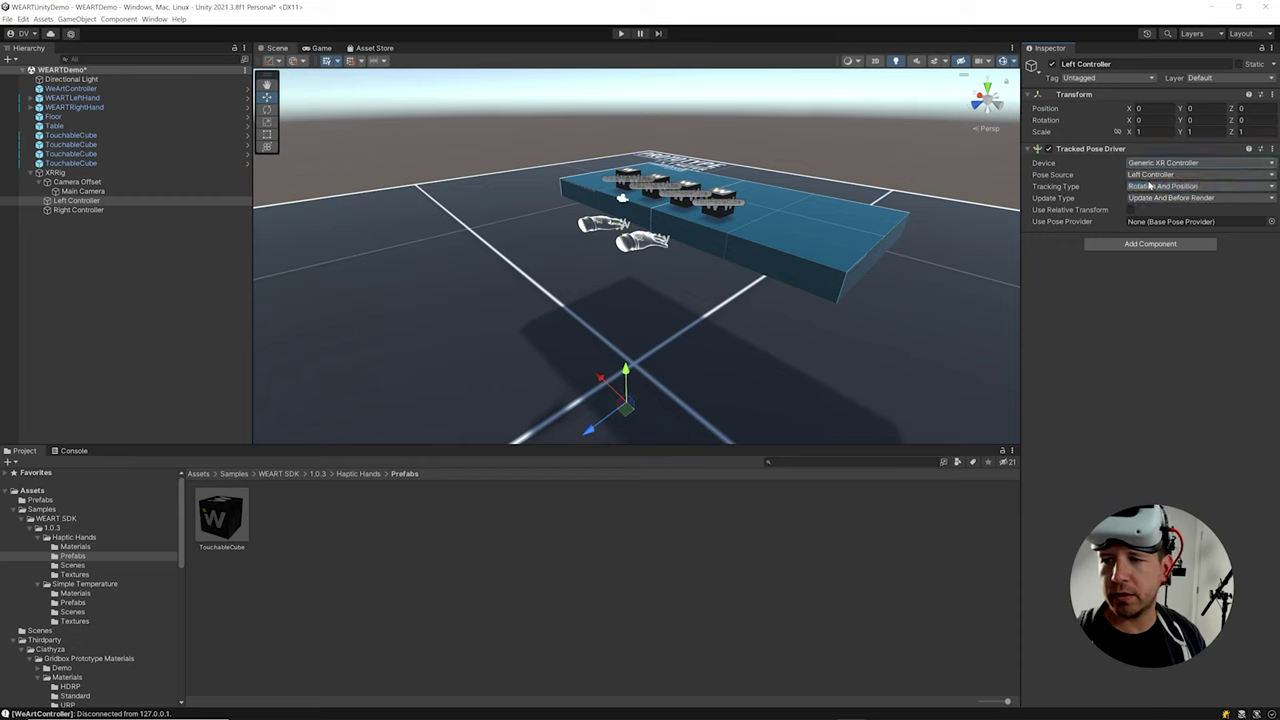
# Add a Tracked Pose Driver to Right Controller with Device Generic XR Controller and Pose Source Right Controller.
pyautogui.click(80, 209)
pyautogui.click(1150, 154)
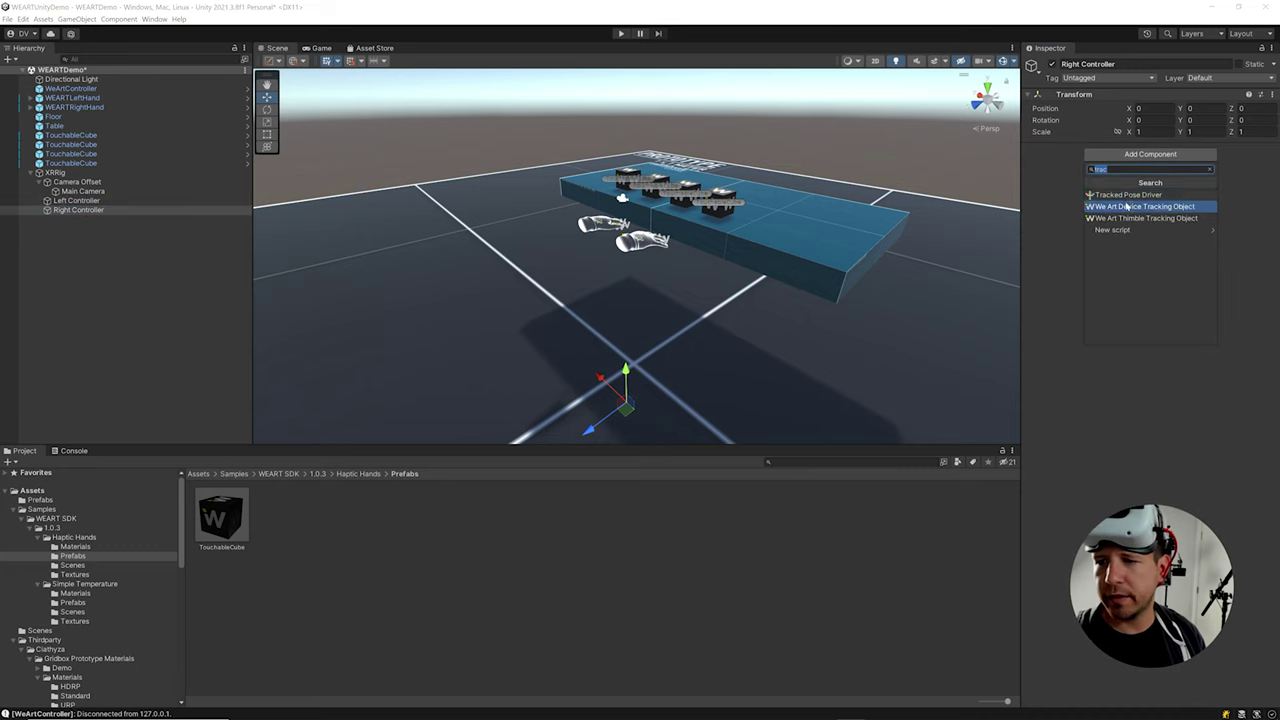
pyautogui.click(1131, 197)
pyautogui.click(1158, 163)
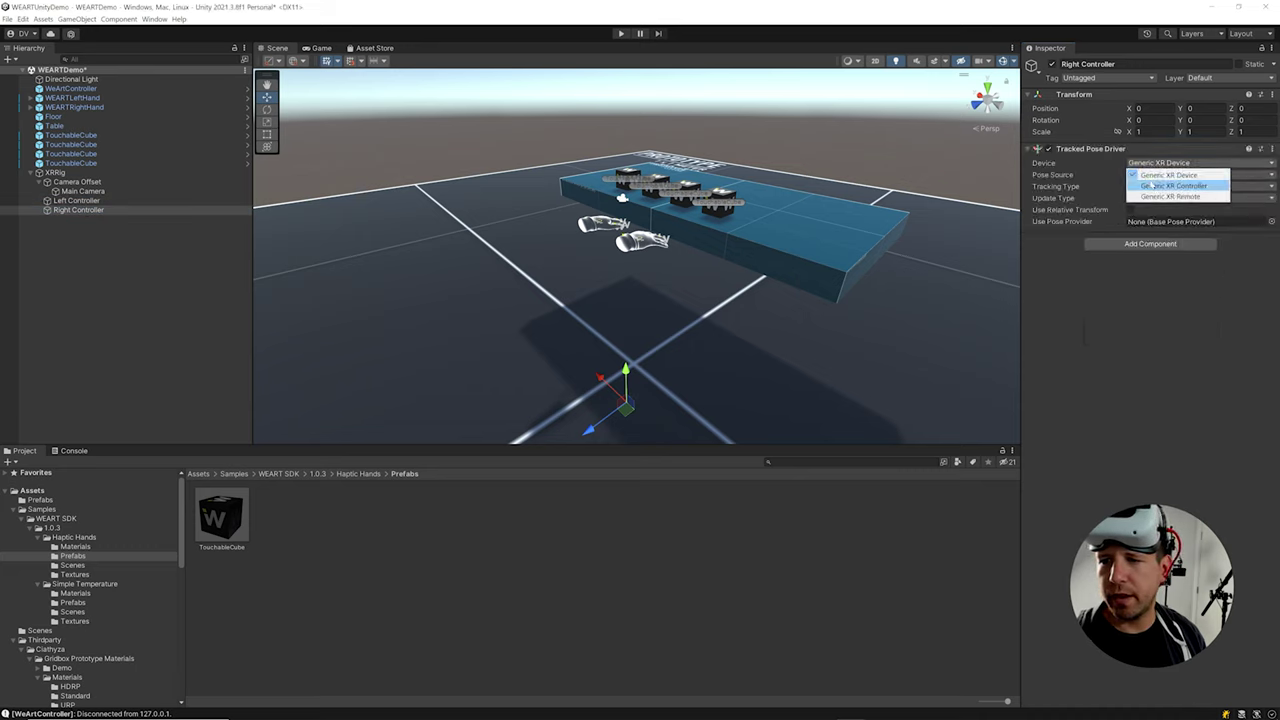
pyautogui.click(1152, 183)
pyautogui.click(1152, 175)
pyautogui.click(1150, 197)
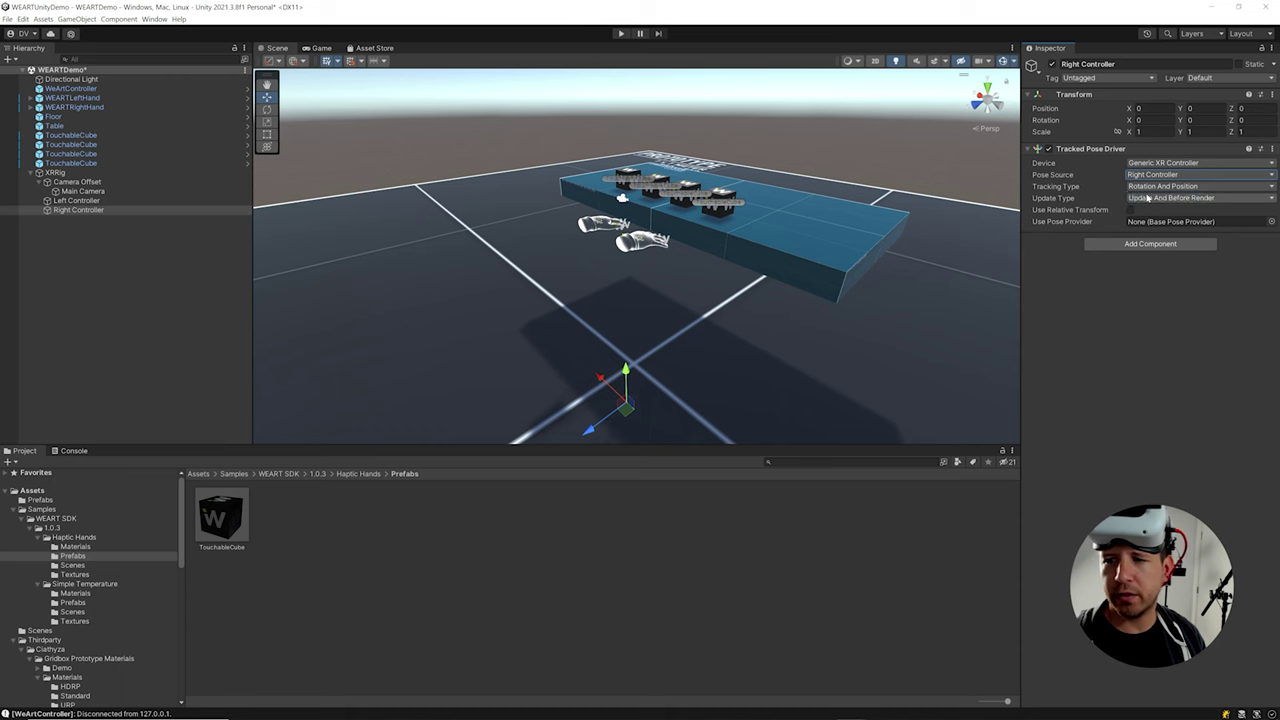
# Assign Left Controller as the WEARTLeftHand's Tracking Source and choose the Oculus Rift Left offset preset.
pyautogui.click(84, 98)
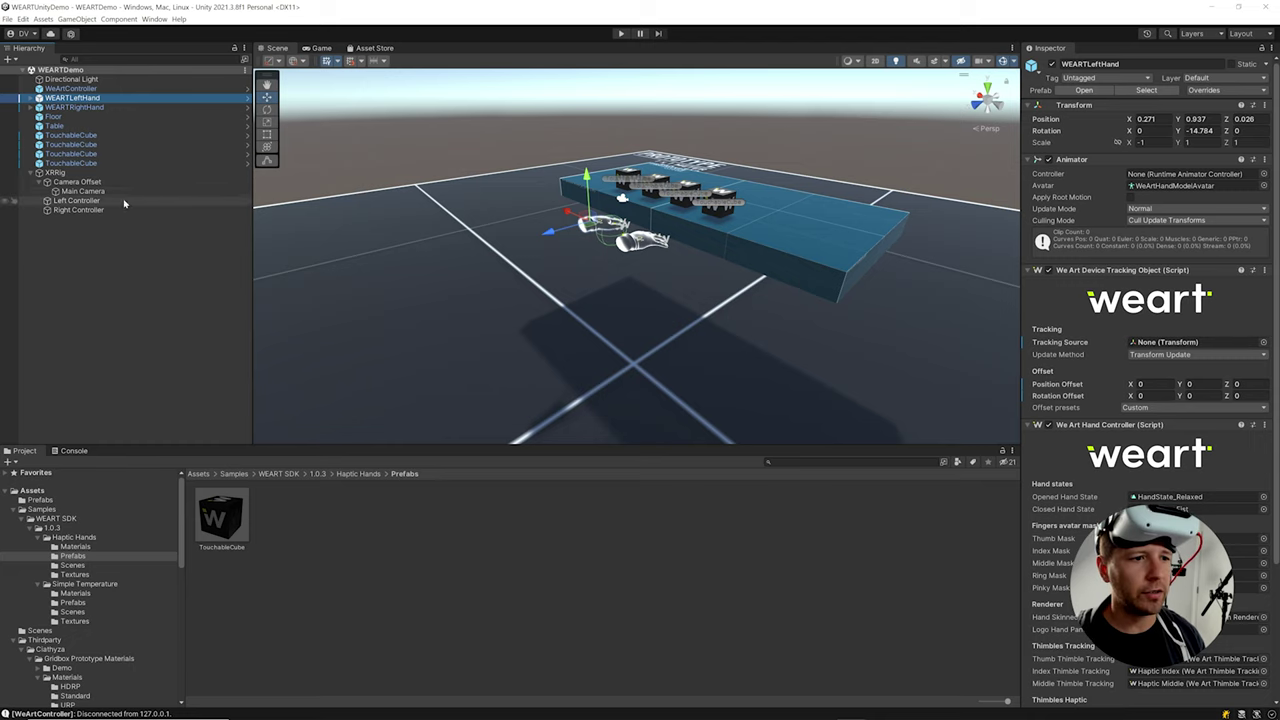
pyautogui.moveTo(75, 201); pyautogui.dragTo(1155, 342)
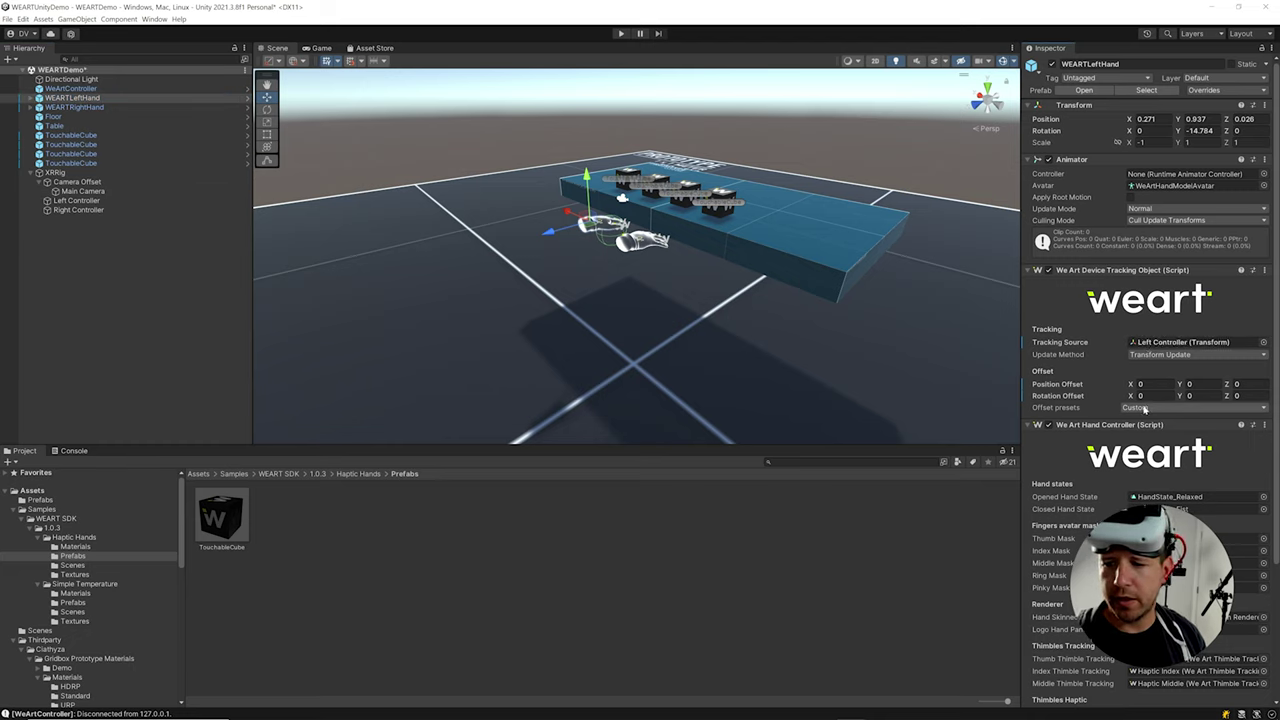
pyautogui.click(1135, 408)
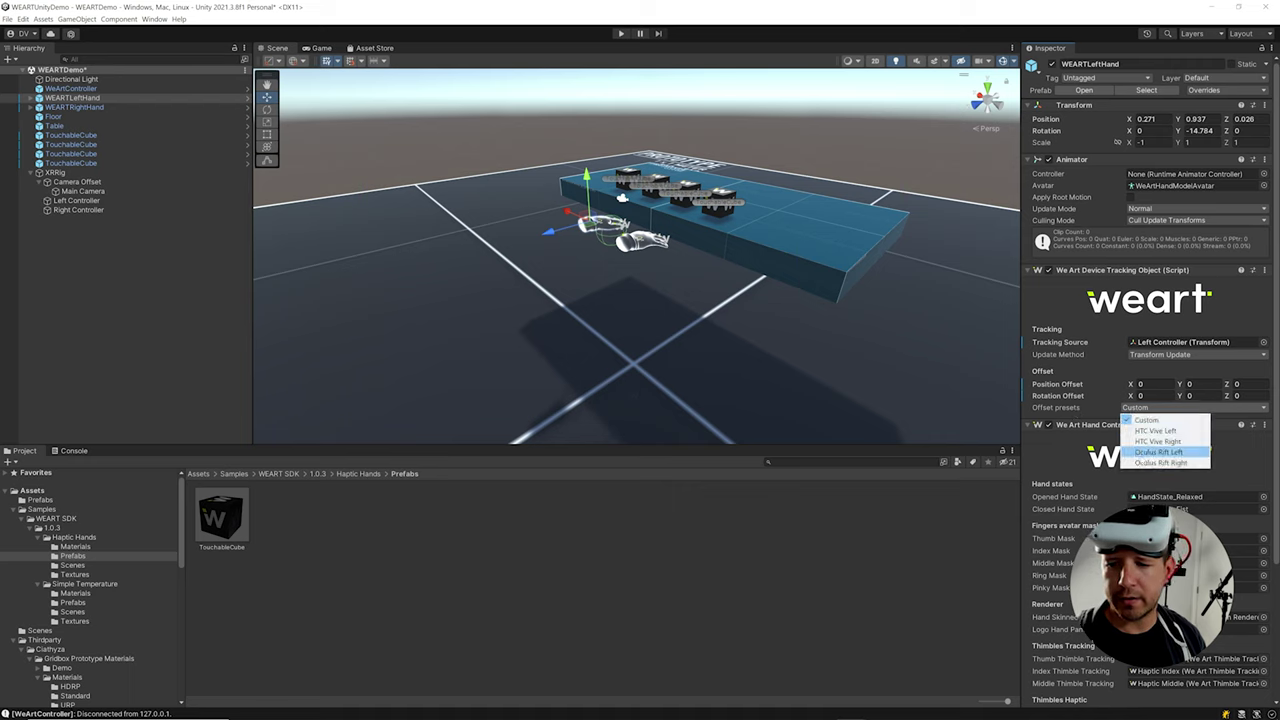
pyautogui.click(1156, 452)
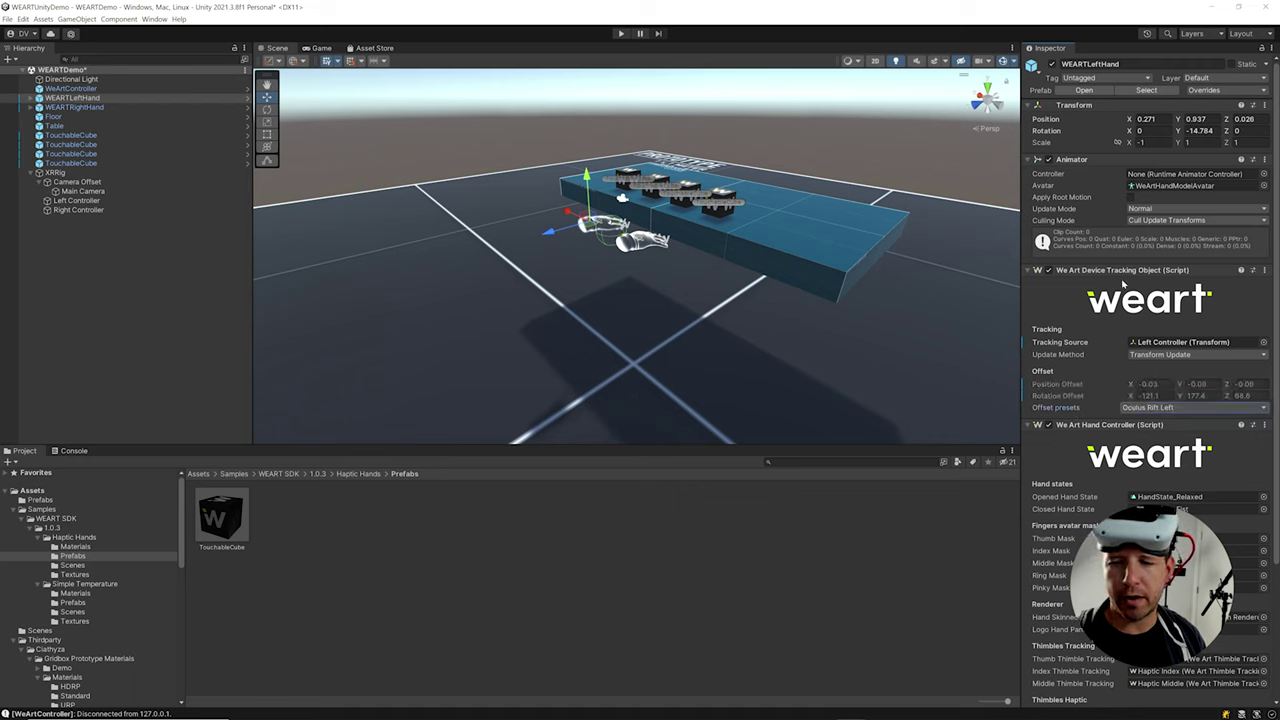
# Assign Right Controller as the WEARTRightHand's Tracking Source and choose the Oculus Rift Right offset preset.
pyautogui.click(90, 108)
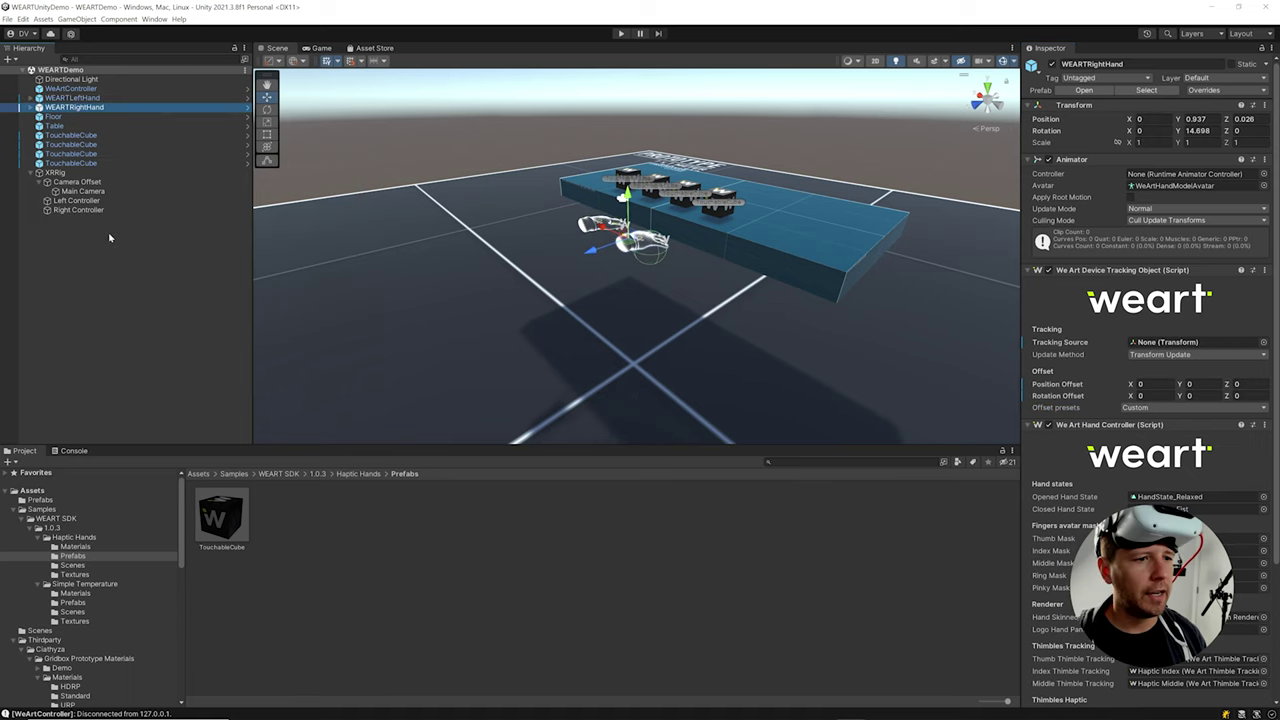
pyautogui.moveTo(78, 210); pyautogui.dragTo(1160, 343)
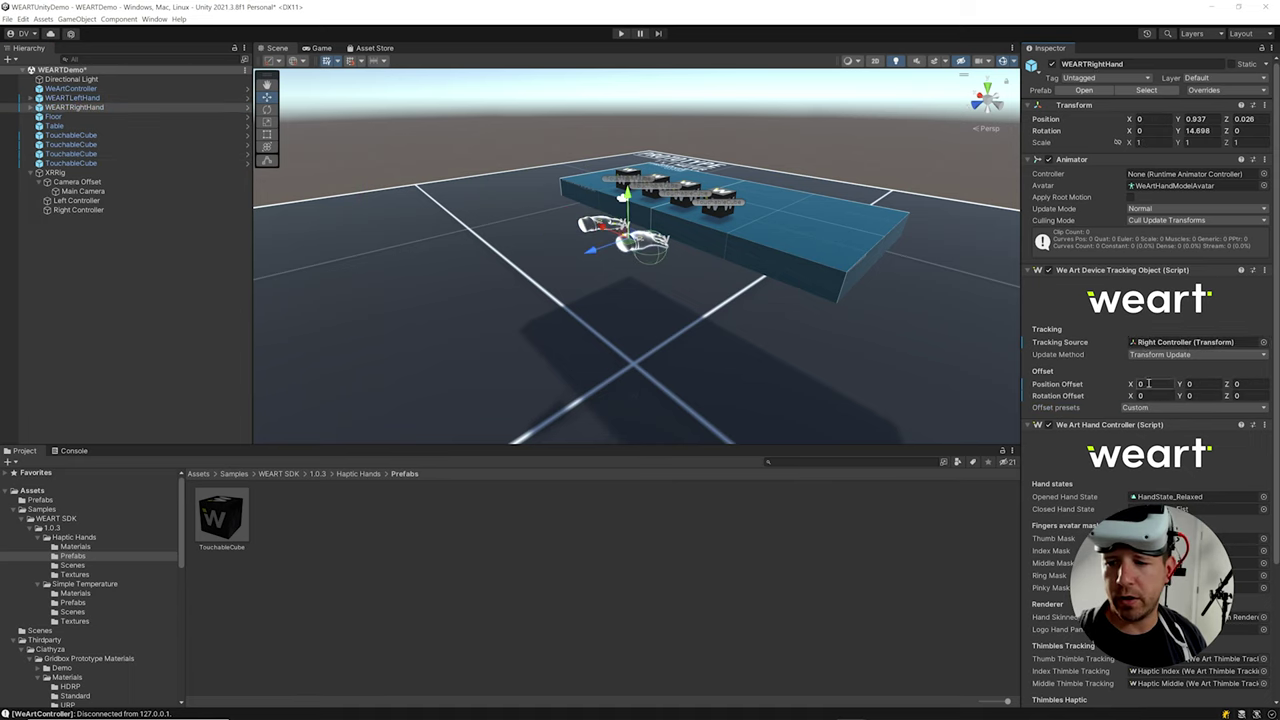
pyautogui.click(1148, 408)
pyautogui.click(1145, 463)
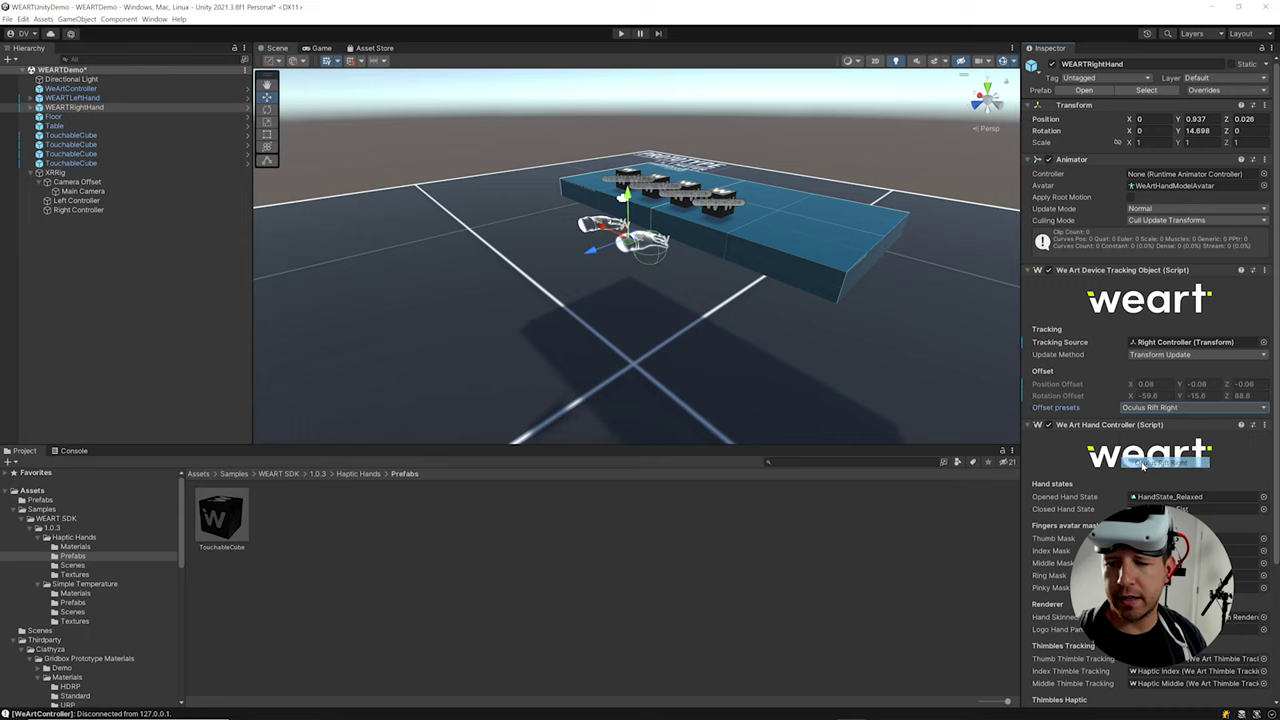
pyautogui.moveTo(760, 311); pyautogui.dragTo(671, 118)
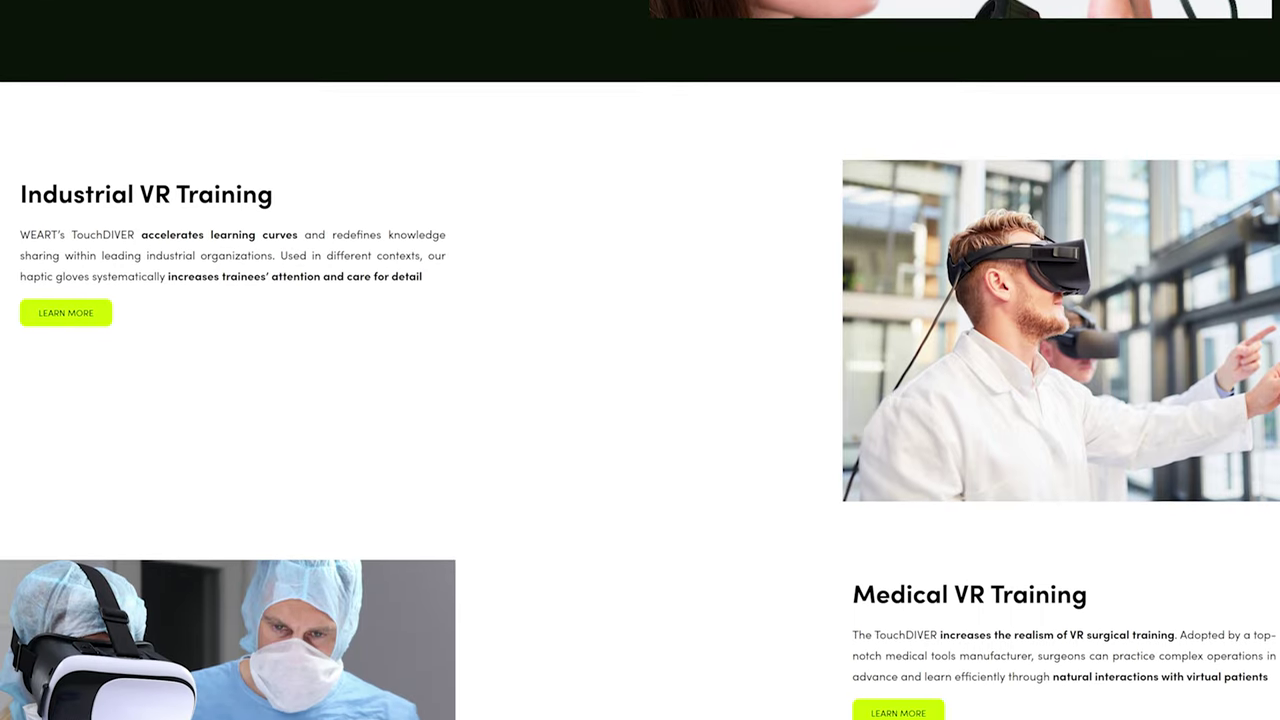
pyautogui.scroll(-2, 640, 360)
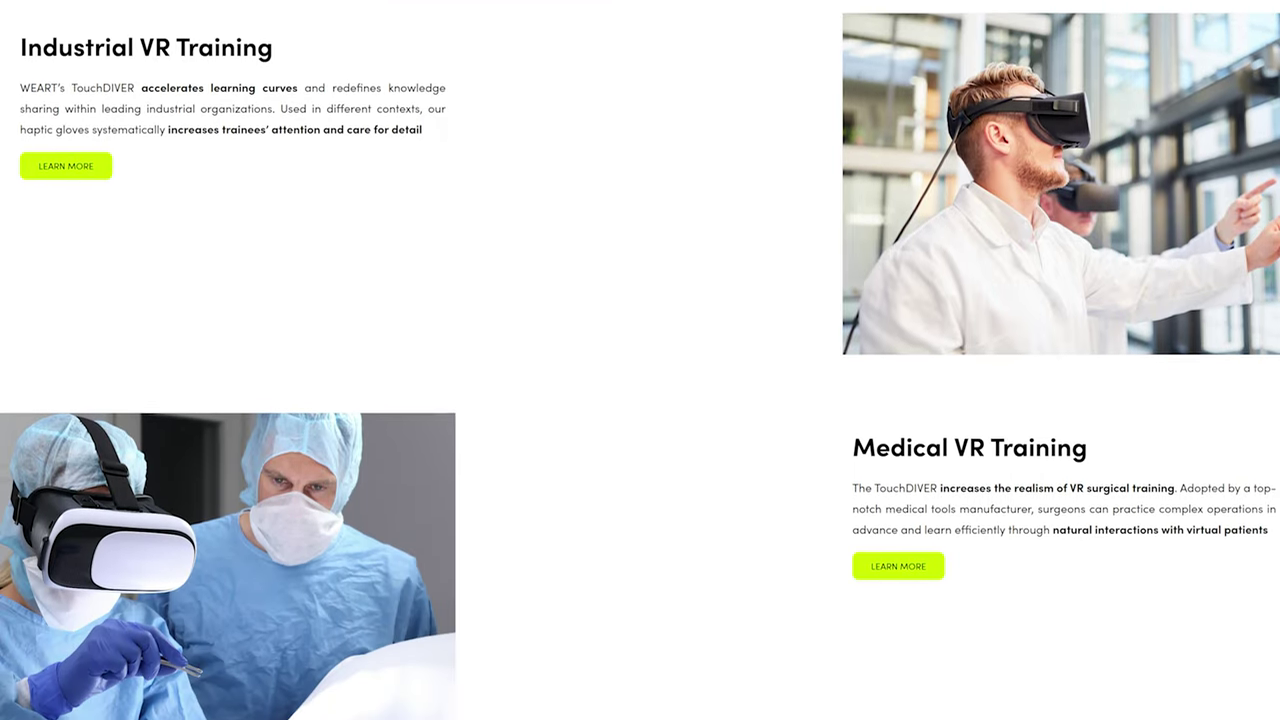